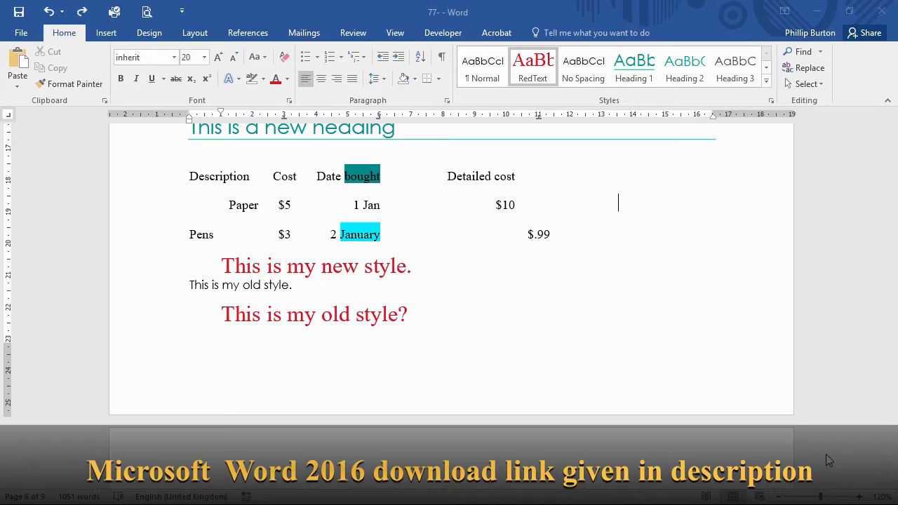
- Create a new blank document
{"action": "scroll", "coordinate": [826, 453], "scroll_direction": "down", "scroll_amount": 2}
{"action": "scroll", "coordinate": [203, 376], "scroll_direction": "down", "scroll_amount": 1}
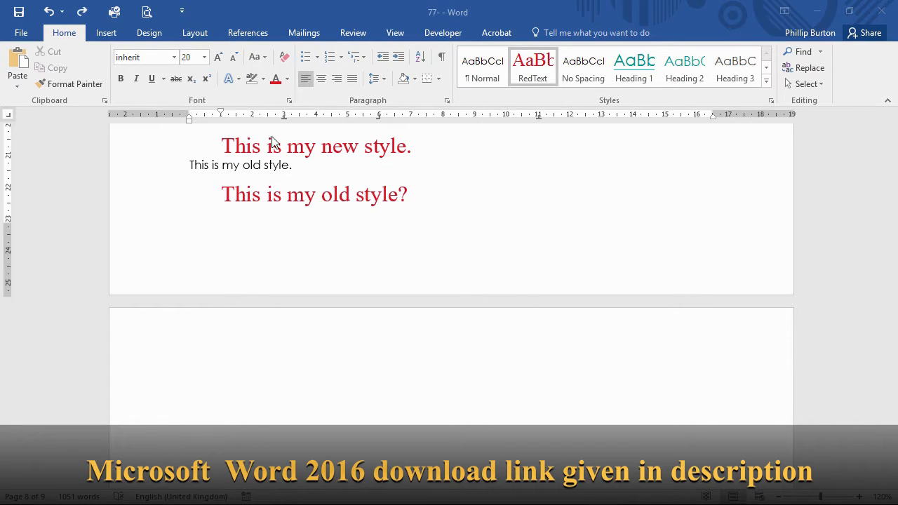
{"action": "left_click", "coordinate": [26, 33]}
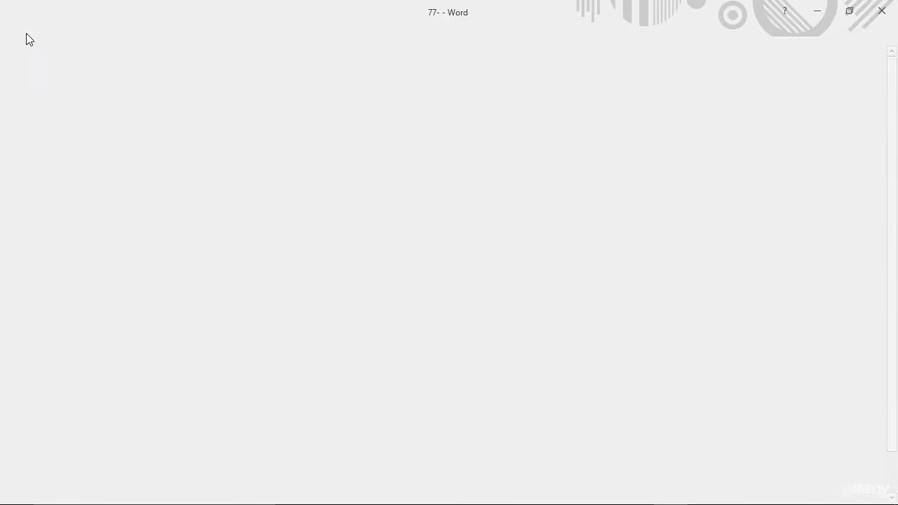
{"action": "left_click", "coordinate": [39, 93]}
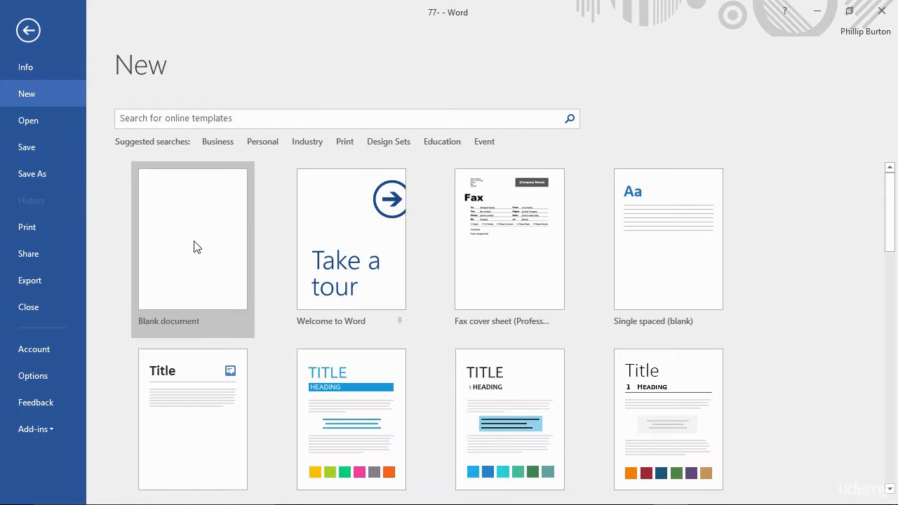
{"action": "left_click", "coordinate": [195, 246]}
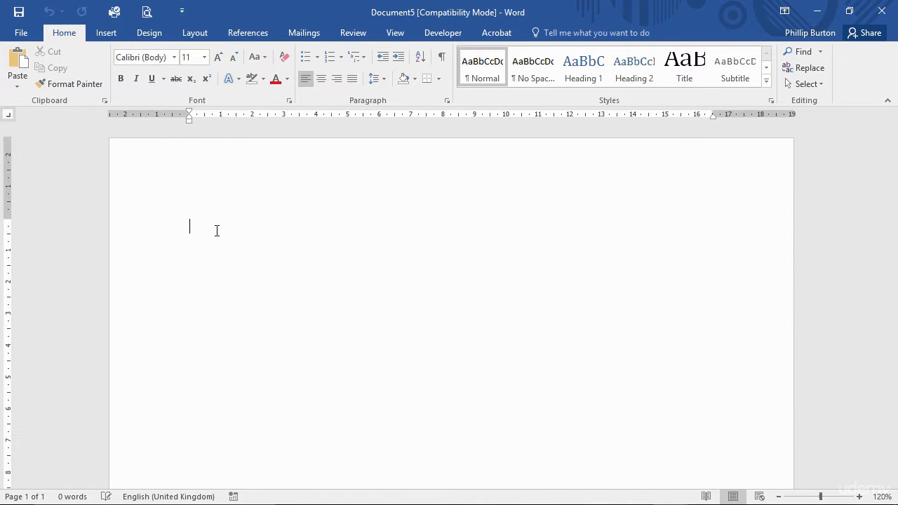
- Show the Styles pane and generate five sample paragraphs of five sentences each with =RAND(5,5)
{"action": "key", "text": "ctrl+alt+shift+s"}
{"action": "type", "text": "="}
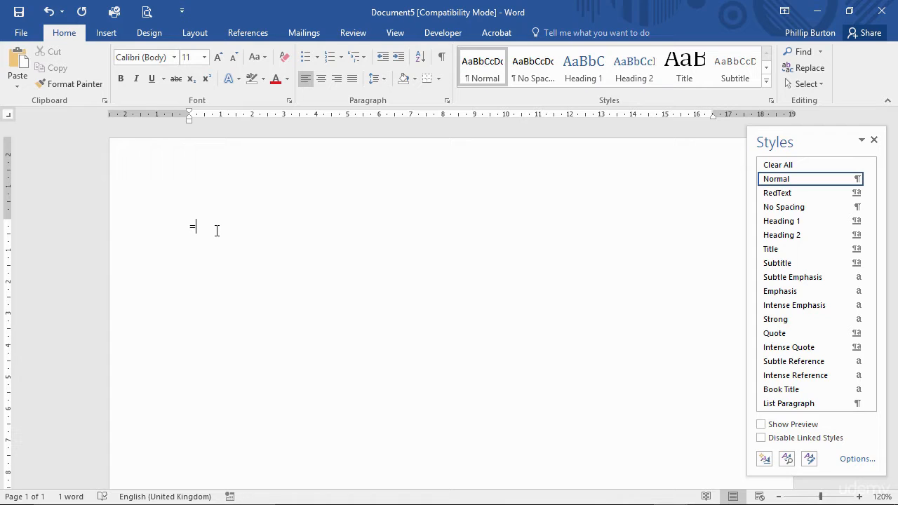
{"action": "type", "text": "rand"}
{"action": "key", "text": "BackSpace"}
{"action": "key", "text": "BackSpace"}
{"action": "key", "text": "BackSpace"}
{"action": "key", "text": "BackSpace"}
{"action": "type", "text": "RAND(5,5"}
{"action": "key", "text": "Return"}
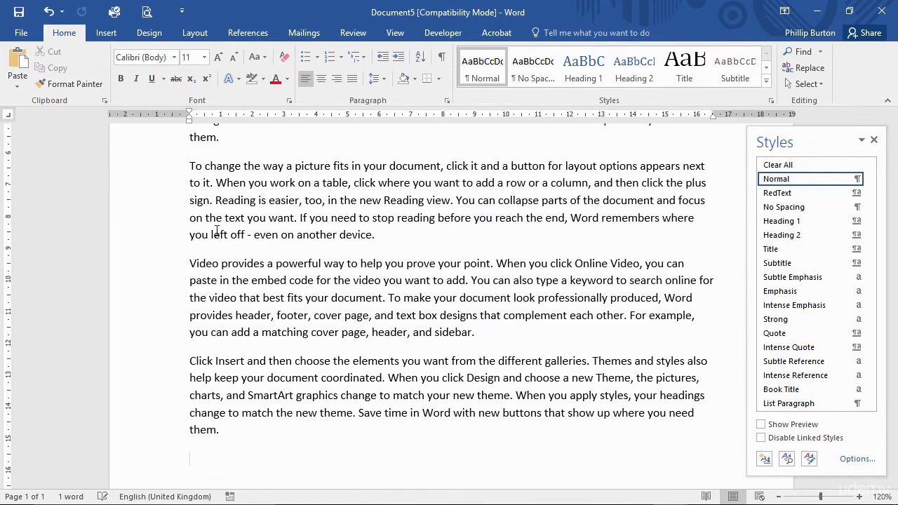
- Examine the generated sample text, highlighting the first paragraph to check how many sentences and paragraphs it has
{"action": "scroll", "coordinate": [265, 315], "scroll_direction": "up", "scroll_amount": 5}
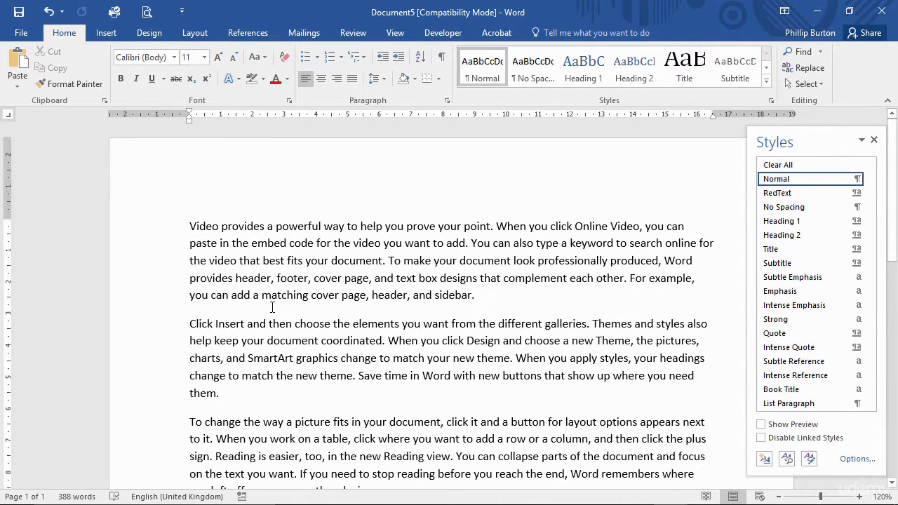
{"action": "left_click_drag", "start_coordinate": [190, 226], "coordinate": [454, 307]}
{"action": "scroll", "coordinate": [454, 306], "scroll_direction": "down", "scroll_amount": 1}
{"action": "scroll", "coordinate": [454, 307], "scroll_direction": "down", "scroll_amount": 3}
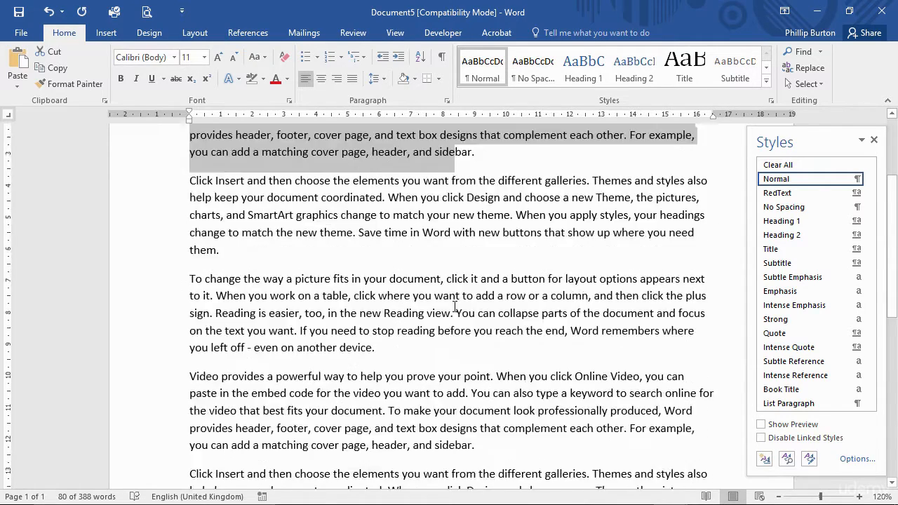
{"action": "scroll", "coordinate": [455, 306], "scroll_direction": "up", "scroll_amount": 4}
{"action": "left_click", "coordinate": [358, 263]}
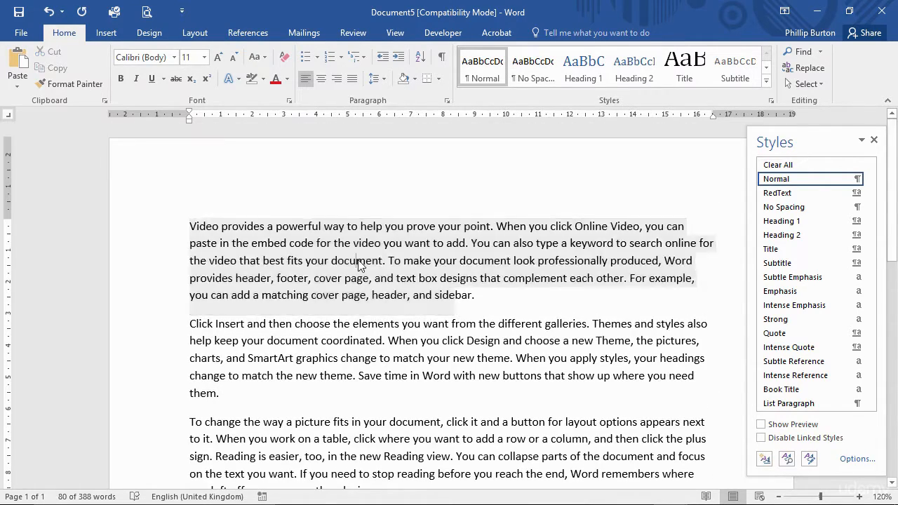
- Undo the text generation, change the RAND formula to ten sentences per paragraph, and generate the sample text again
{"action": "key", "text": "ctrl+z"}
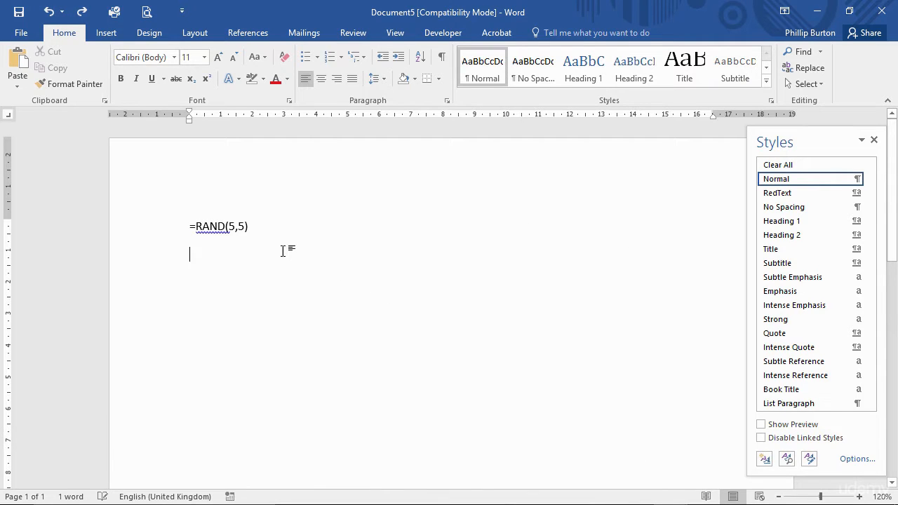
{"action": "double_click", "coordinate": [231, 226]}
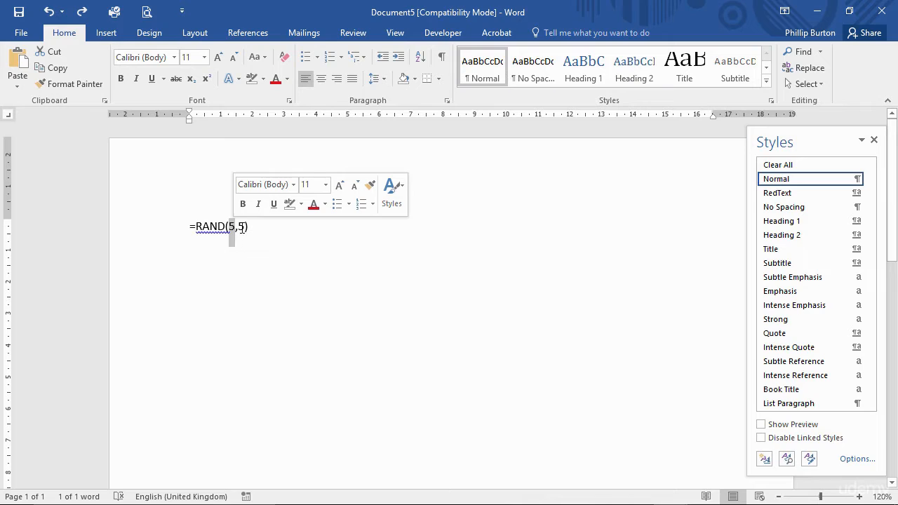
{"action": "double_click", "coordinate": [240, 227]}
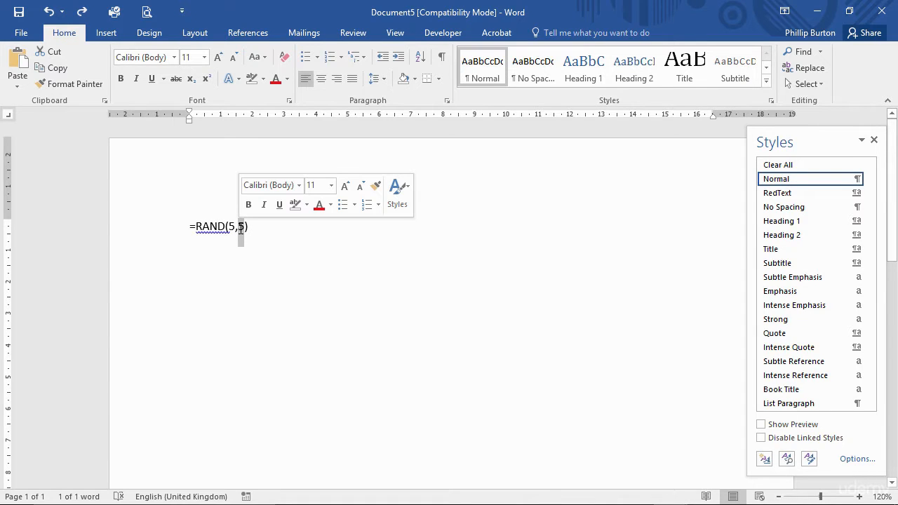
{"action": "type", "text": "10"}
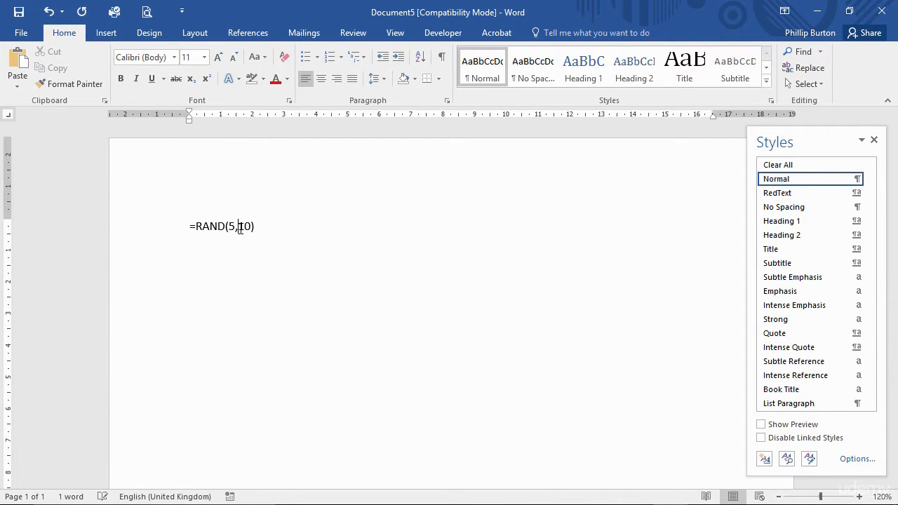
{"action": "key", "text": "Delete"}
{"action": "type", "text": "1"}
{"action": "key", "text": "Return"}
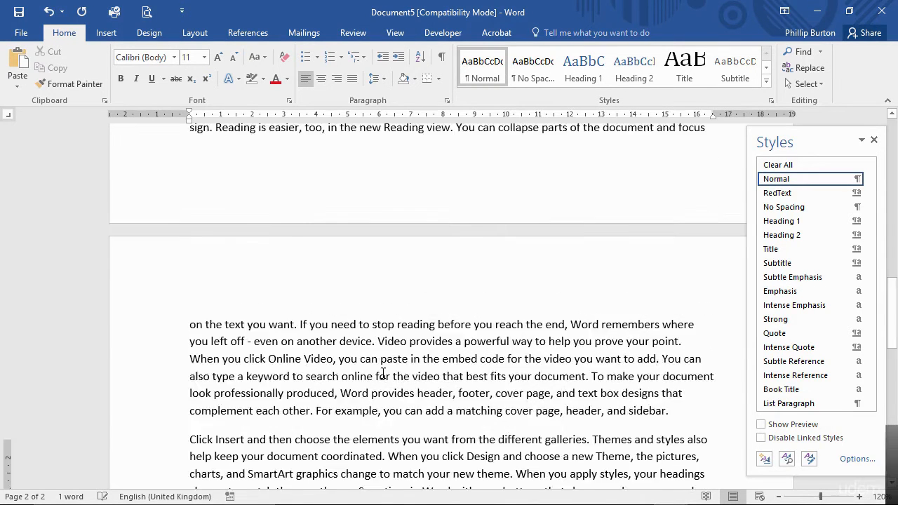
- Examine where the regenerated text breaks between page 1 and page 2, and how much space remains below the last line
{"action": "scroll", "coordinate": [384, 373], "scroll_direction": "up", "scroll_amount": 10}
{"action": "scroll", "coordinate": [383, 373], "scroll_direction": "down", "scroll_amount": 8}
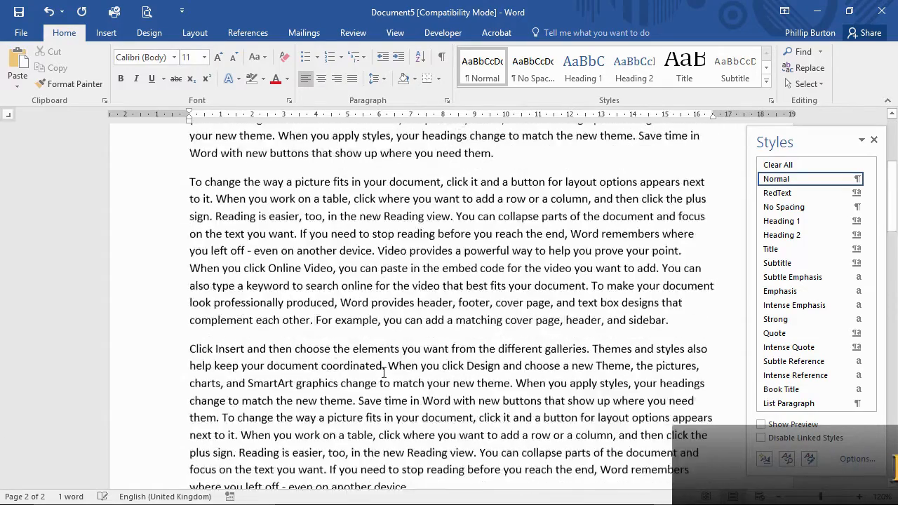
{"action": "scroll", "coordinate": [384, 373], "scroll_direction": "down", "scroll_amount": 3}
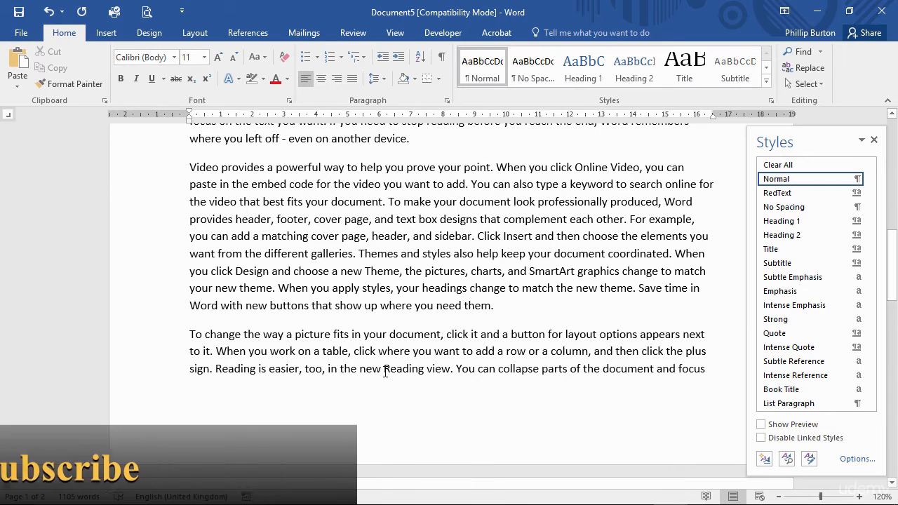
{"action": "scroll", "coordinate": [390, 330], "scroll_direction": "down", "scroll_amount": 2}
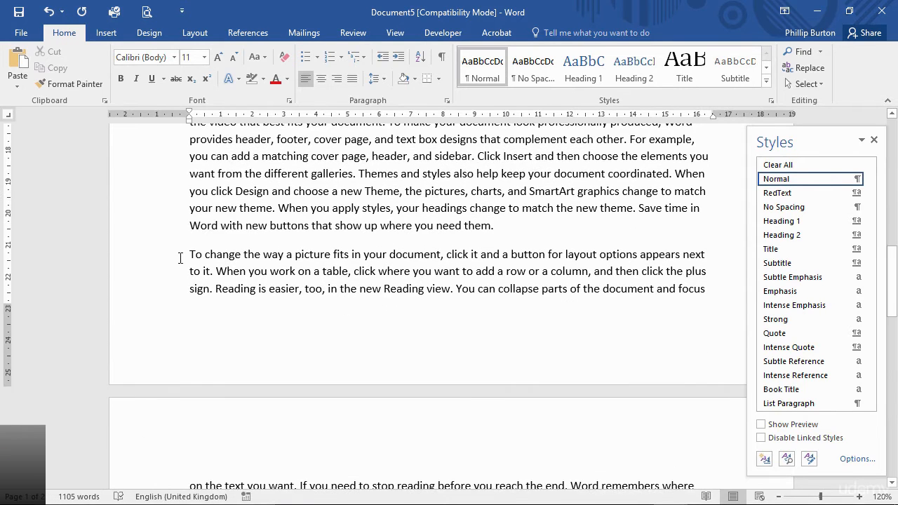
{"action": "left_click", "coordinate": [157, 257]}
{"action": "scroll", "coordinate": [185, 251], "scroll_direction": "down", "scroll_amount": 1}
{"action": "scroll", "coordinate": [185, 251], "scroll_direction": "down", "scroll_amount": 3}
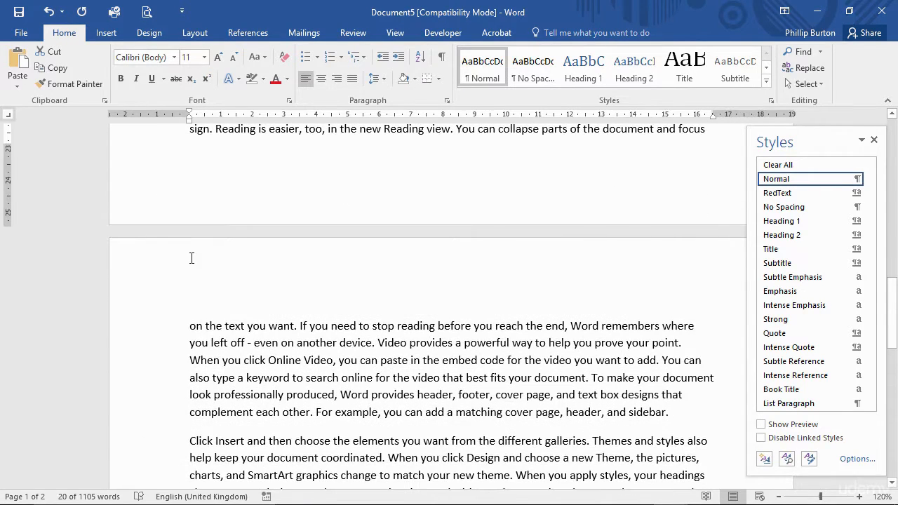
{"action": "scroll", "coordinate": [198, 264], "scroll_direction": "up", "scroll_amount": 2}
{"action": "scroll", "coordinate": [277, 379], "scroll_direction": "down", "scroll_amount": 2}
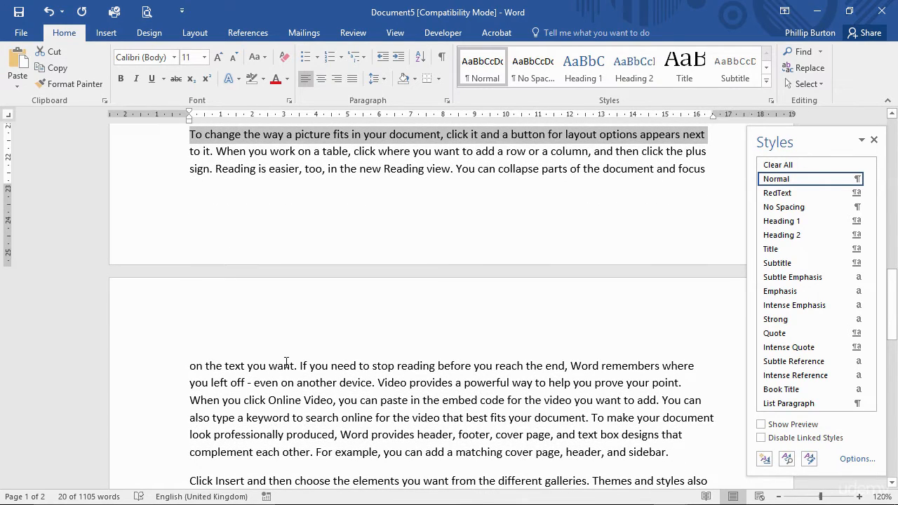
{"action": "scroll", "coordinate": [200, 386], "scroll_direction": "up", "scroll_amount": 6}
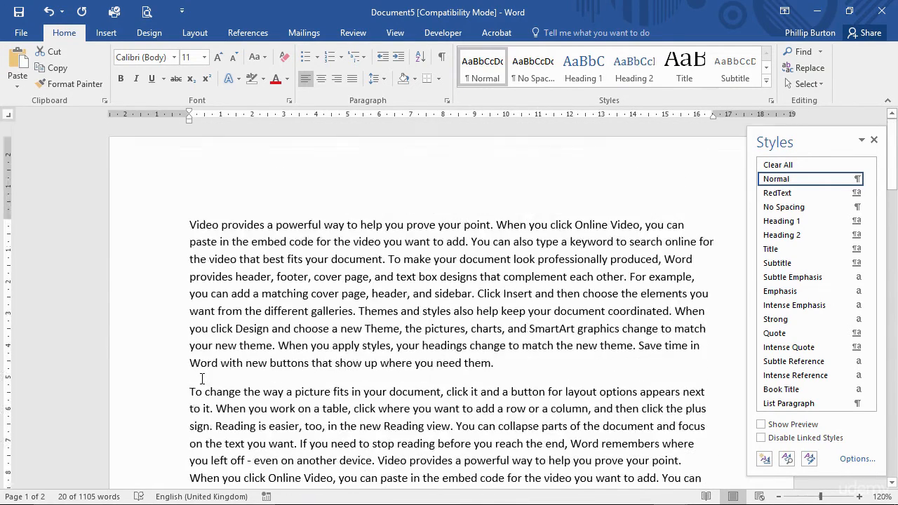
{"action": "scroll", "coordinate": [203, 376], "scroll_direction": "down", "scroll_amount": 3}
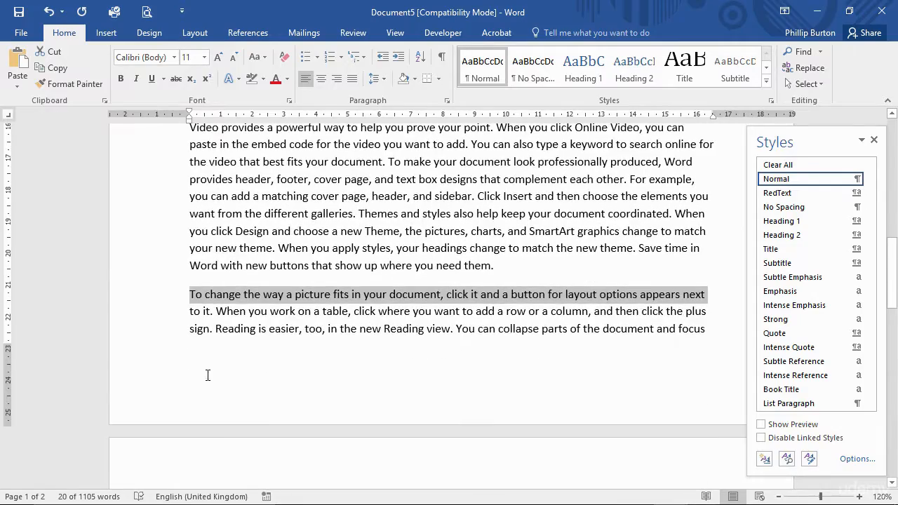
{"action": "scroll", "coordinate": [273, 313], "scroll_direction": "down", "scroll_amount": 1}
{"action": "scroll", "coordinate": [275, 313], "scroll_direction": "down", "scroll_amount": 1}
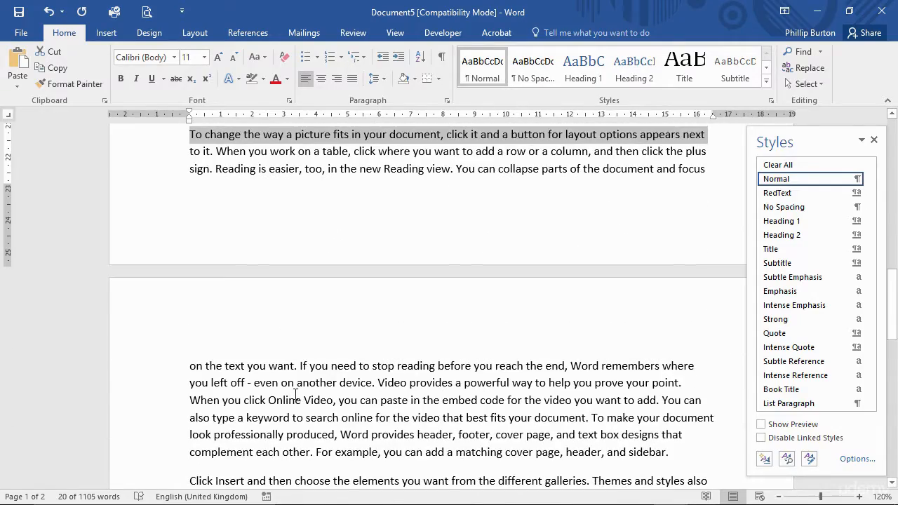
{"action": "left_click", "coordinate": [315, 155]}
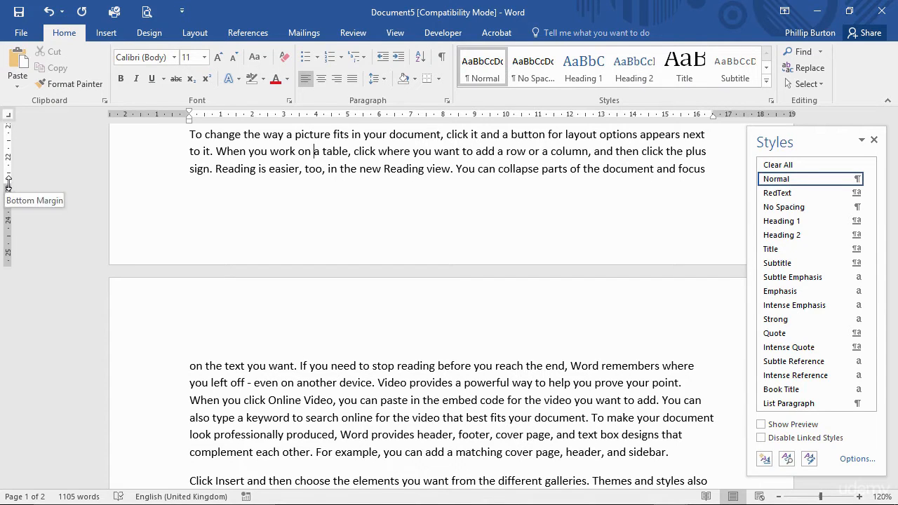
- Check the document's margin values in Page Setup, leaving them as they are
{"action": "left_click", "coordinate": [167, 35]}
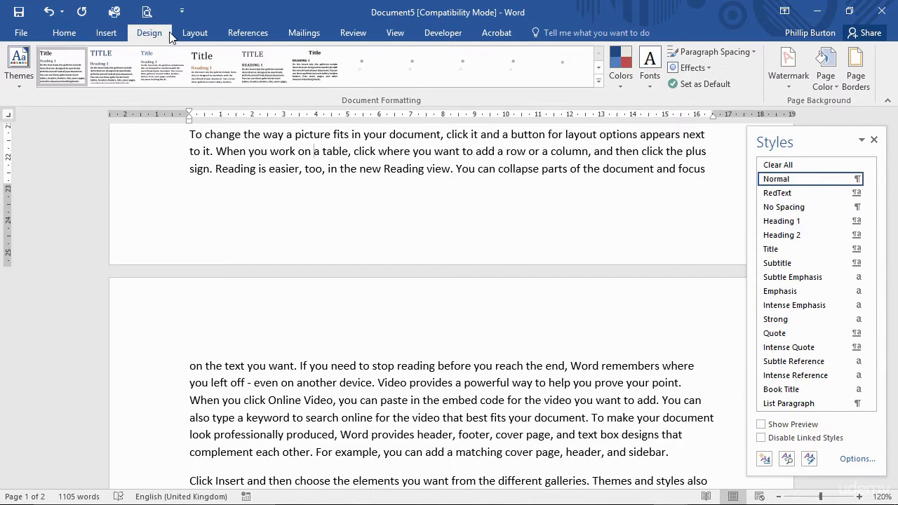
{"action": "left_click", "coordinate": [213, 35]}
{"action": "left_click", "coordinate": [222, 100]}
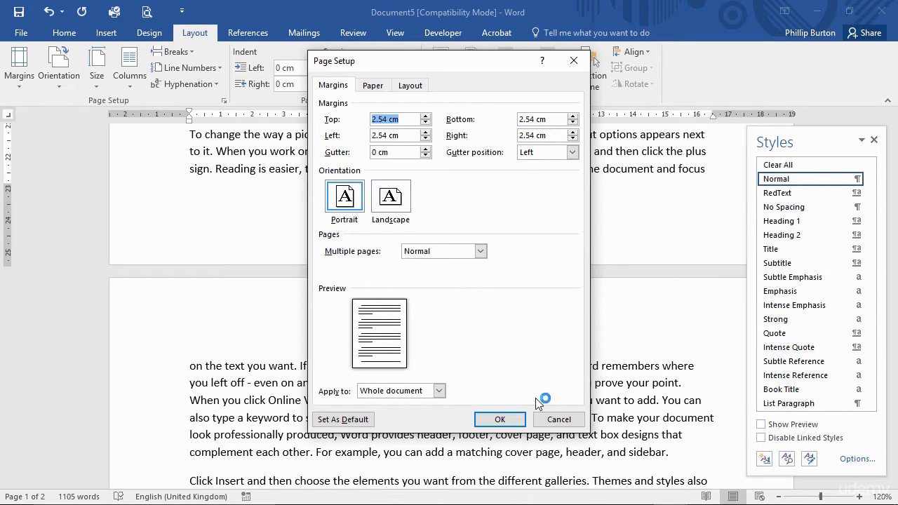
{"action": "left_click", "coordinate": [557, 418]}
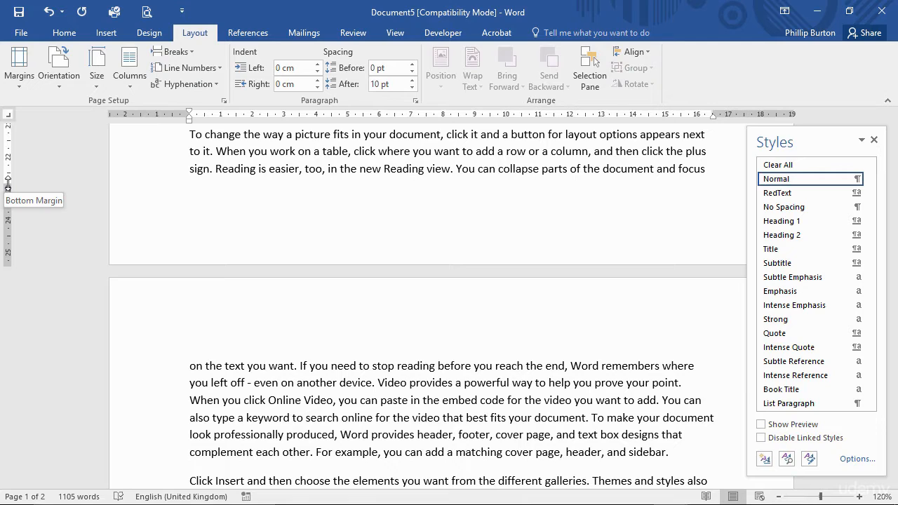
- Reduce the bottom margin slightly to fit one more line on page 1, and close the Styles pane
{"action": "left_click_drag", "start_coordinate": [7, 183], "coordinate": [8, 192]}
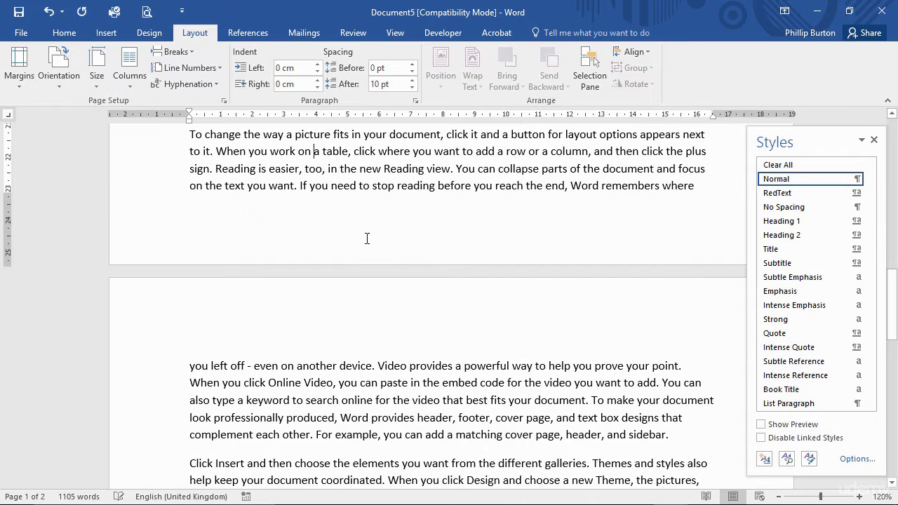
{"action": "left_click", "coordinate": [873, 140]}
{"action": "left_click", "coordinate": [892, 115]}
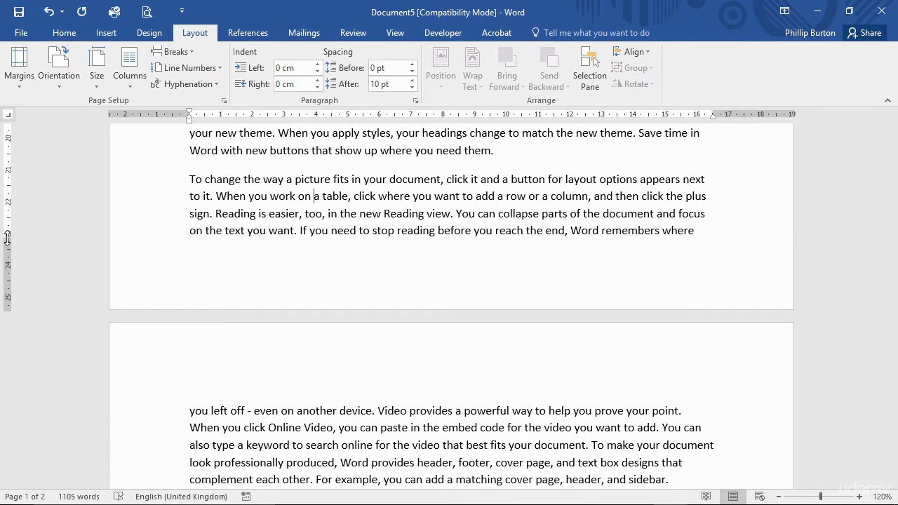
- Increase the bottom margin so page 1 ends after the second line of its last paragraph, near 22 cm on the ruler
{"action": "left_click_drag", "start_coordinate": [7, 239], "coordinate": [18, 202]}
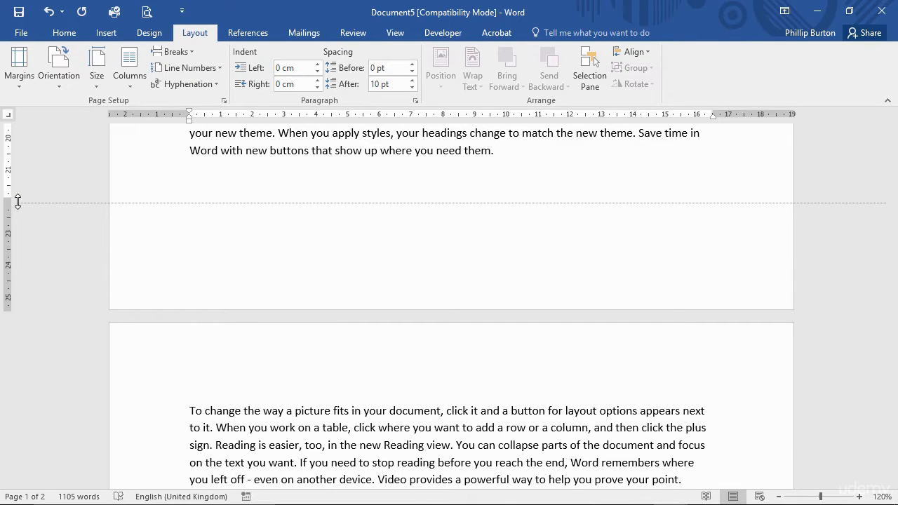
{"action": "left_click_drag", "start_coordinate": [18, 201], "coordinate": [20, 205]}
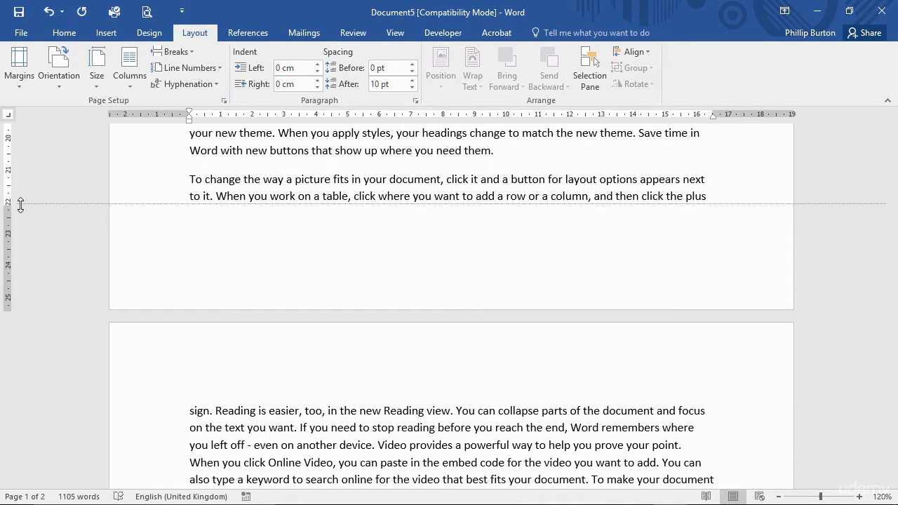
{"action": "left_click_drag", "start_coordinate": [20, 205], "coordinate": [20, 204]}
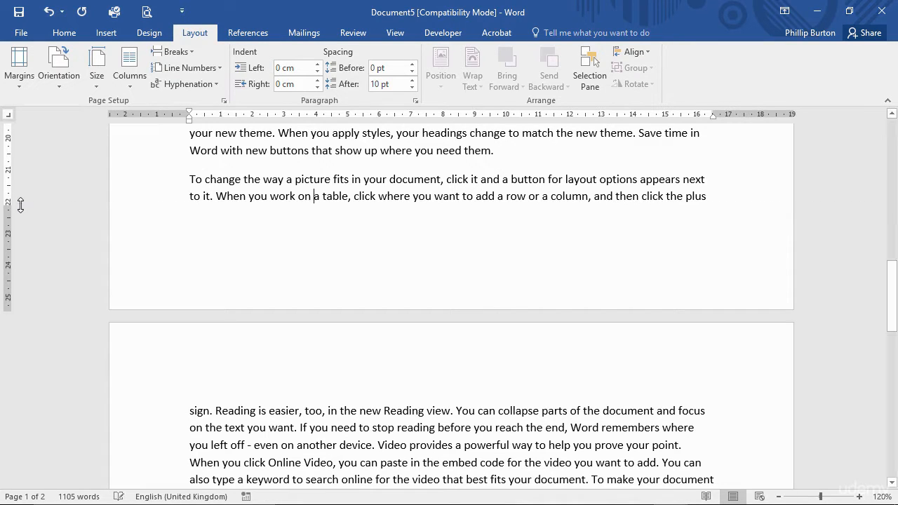
- Reduce the top margin to roughly half its height at the start of page 1
{"action": "scroll", "coordinate": [187, 203], "scroll_direction": "up", "scroll_amount": 3}
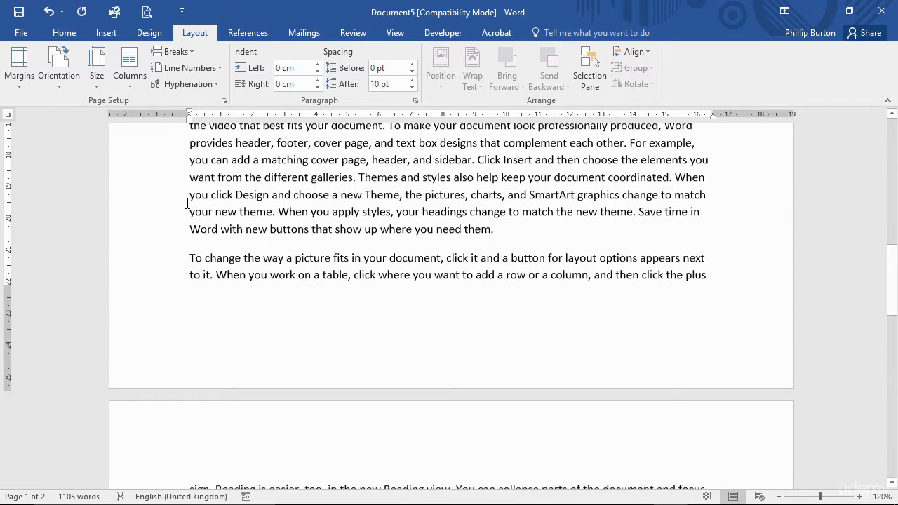
{"action": "scroll", "coordinate": [318, 293], "scroll_direction": "up", "scroll_amount": 3}
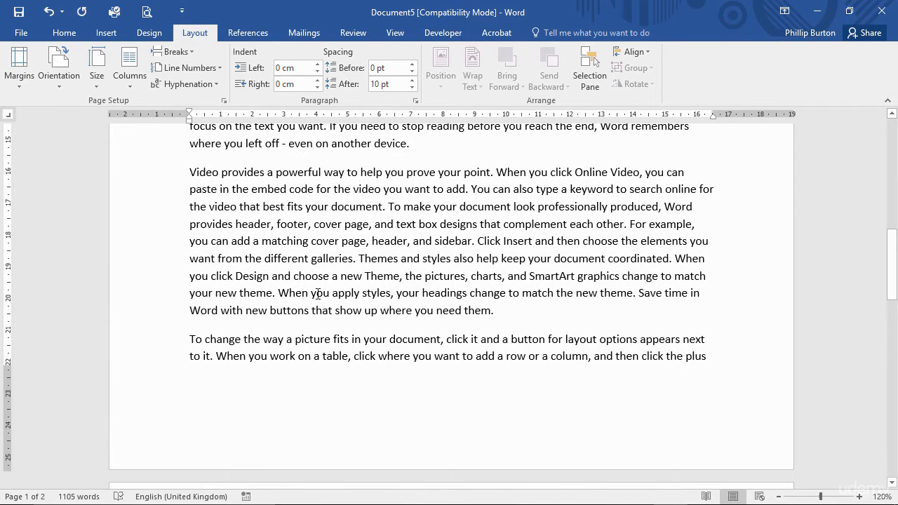
{"action": "scroll", "coordinate": [24, 213], "scroll_direction": "up", "scroll_amount": 18}
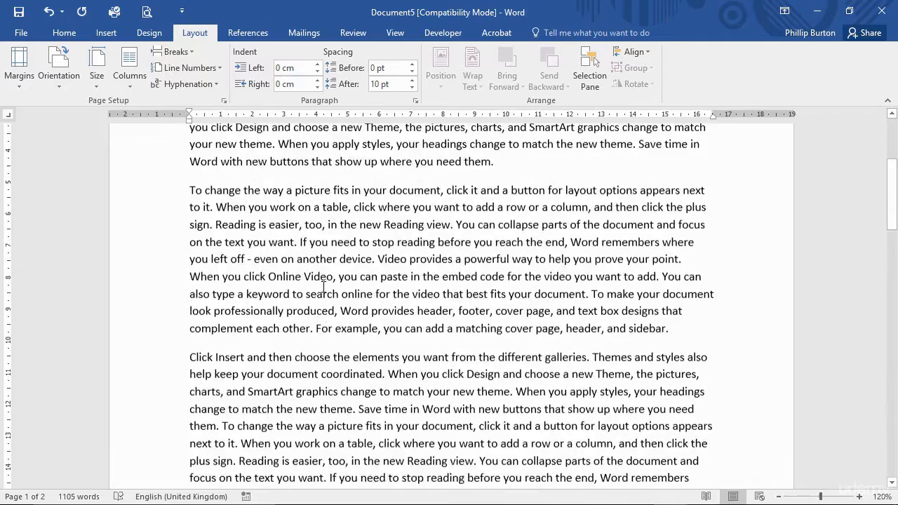
{"action": "left_click_drag", "start_coordinate": [7, 219], "coordinate": [7, 173]}
{"action": "scroll", "coordinate": [196, 337], "scroll_direction": "down", "scroll_amount": 20}
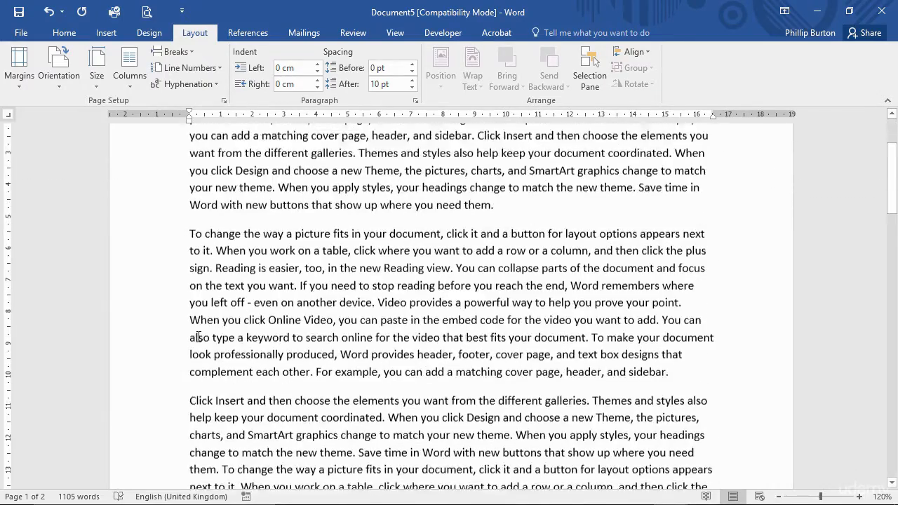
- Reduce the bottom margin so page 1 ends near 25.5 cm on the ruler
{"action": "scroll", "coordinate": [198, 337], "scroll_direction": "down", "scroll_amount": 6}
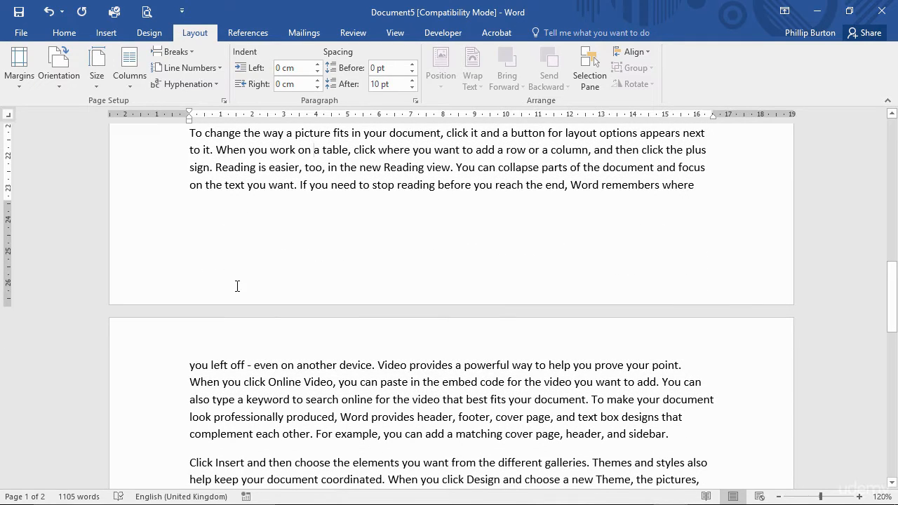
{"action": "left_click_drag", "start_coordinate": [7, 202], "coordinate": [5, 255]}
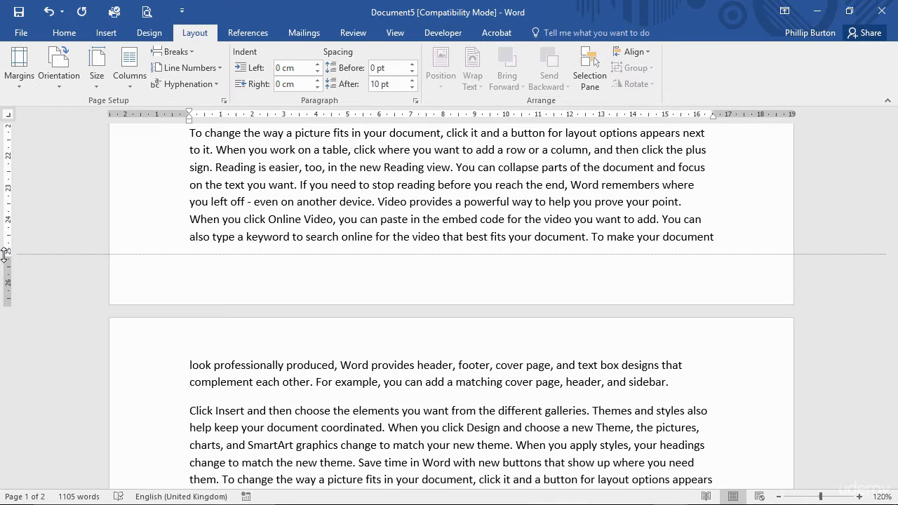
{"action": "left_click_drag", "start_coordinate": [5, 255], "coordinate": [4, 265]}
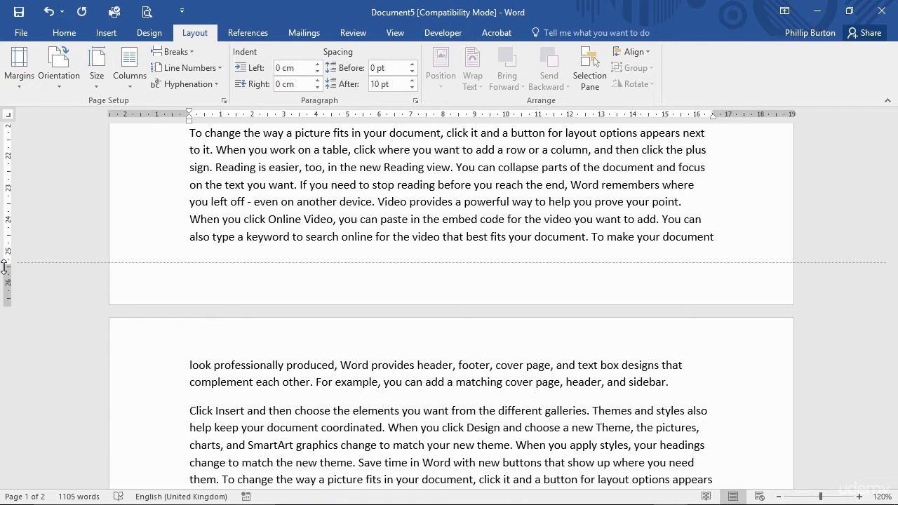
{"action": "left_click_drag", "start_coordinate": [4, 267], "coordinate": [5, 267]}
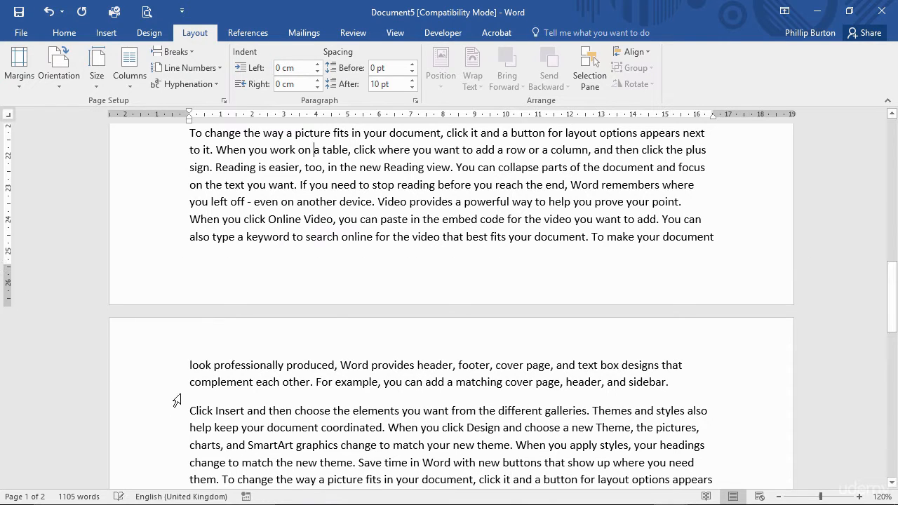
- Try a smaller bottom margin that fits the whole last paragraph on page 1, and return the margin to about 25.5 cm
{"action": "left_click", "coordinate": [160, 371]}
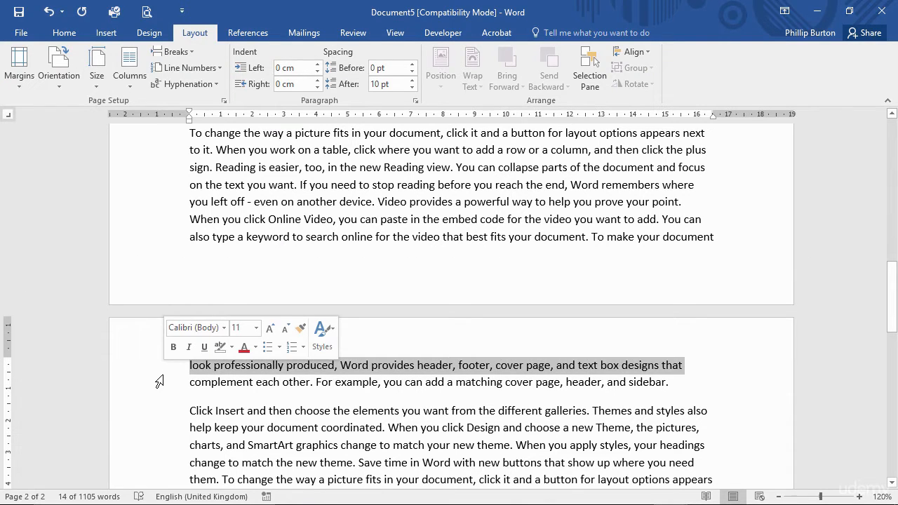
{"action": "left_click", "coordinate": [220, 219]}
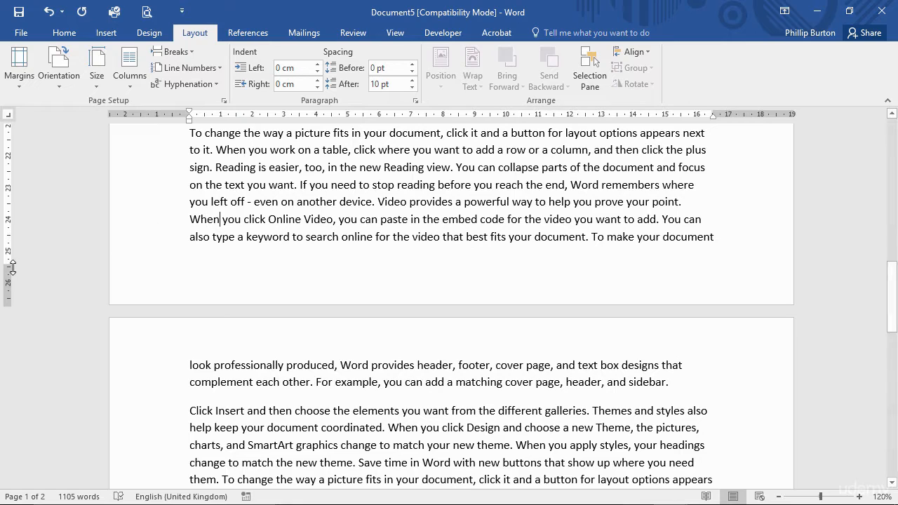
{"action": "left_click_drag", "start_coordinate": [9, 267], "coordinate": [8, 279]}
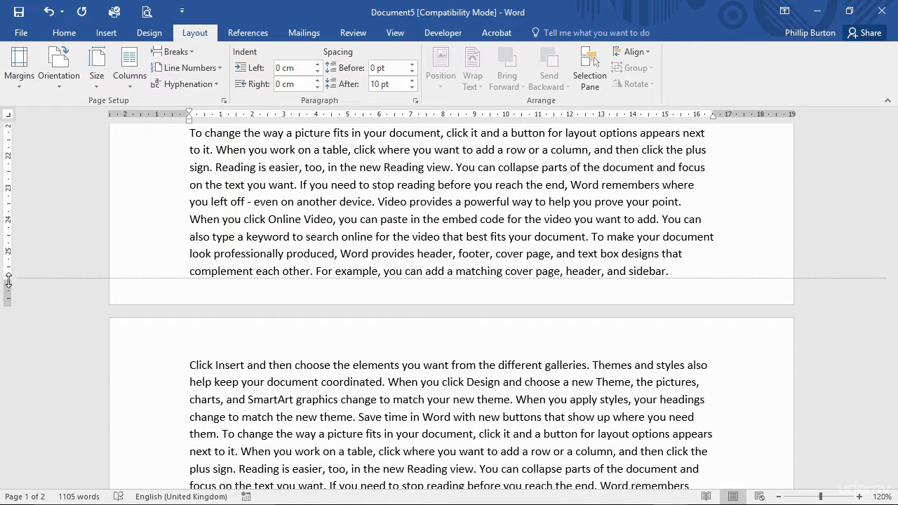
{"action": "left_click_drag", "start_coordinate": [9, 277], "coordinate": [10, 273]}
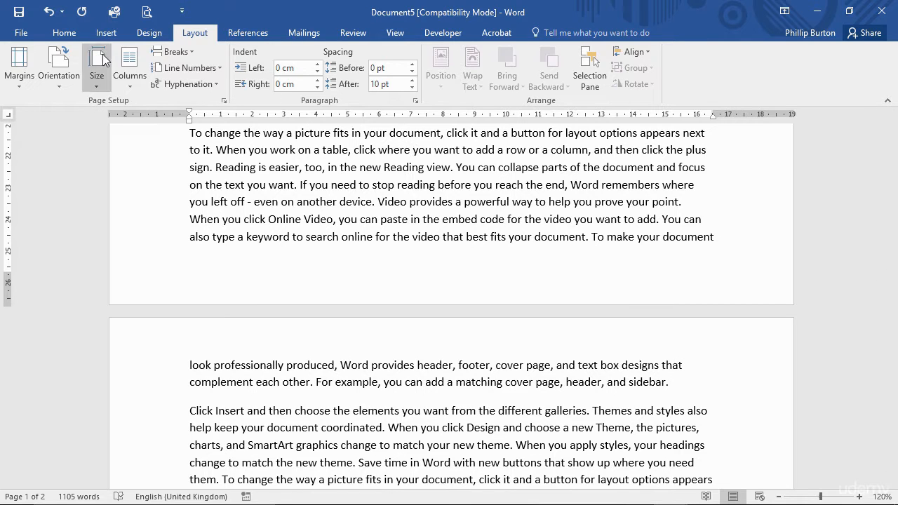
- Turn off Widow/Orphan control for the paragraph split across pages 1 and 2, and check its last line on page 2
{"action": "left_click", "coordinate": [70, 35]}
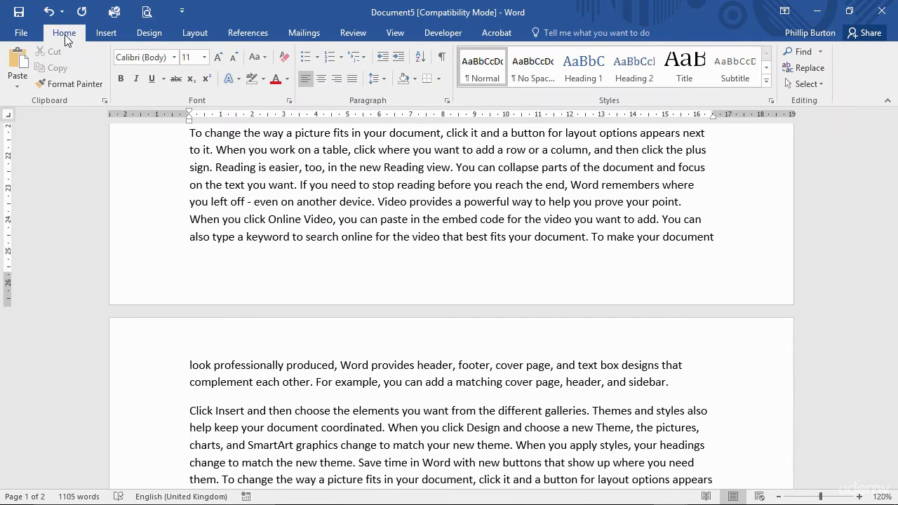
{"action": "left_click", "coordinate": [446, 101]}
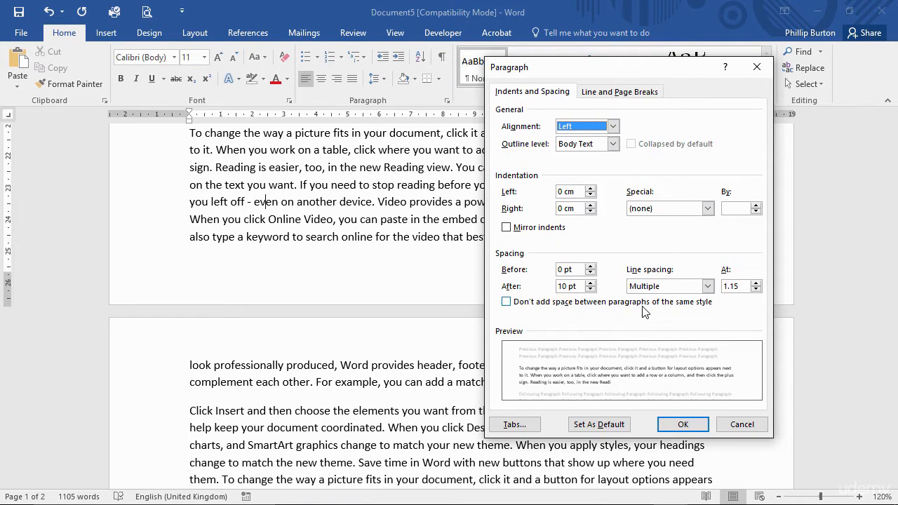
{"action": "left_click", "coordinate": [620, 97]}
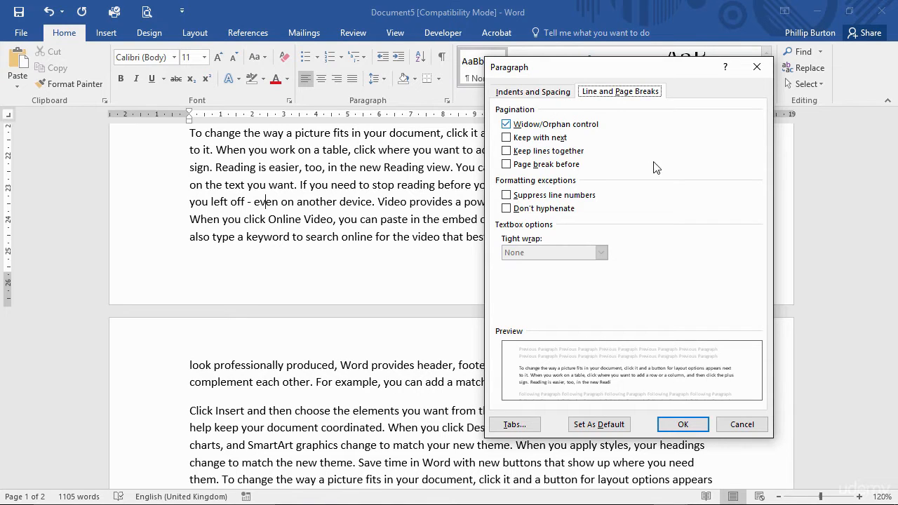
{"action": "left_click", "coordinate": [559, 126]}
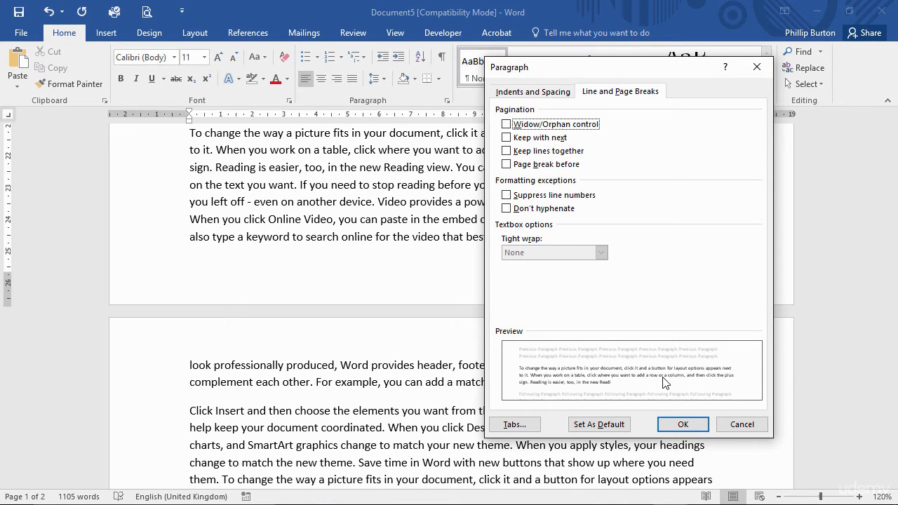
{"action": "left_click", "coordinate": [681, 424]}
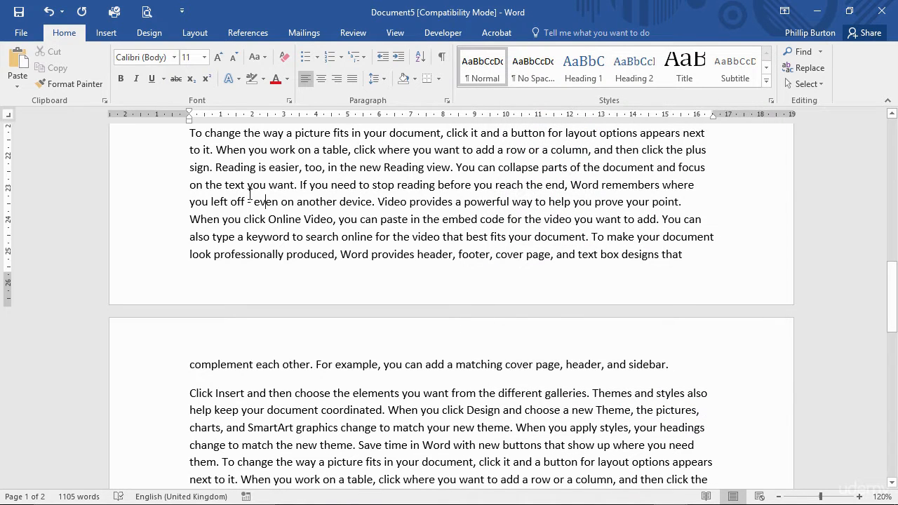
{"action": "left_click", "coordinate": [151, 256]}
{"action": "left_click", "coordinate": [154, 372]}
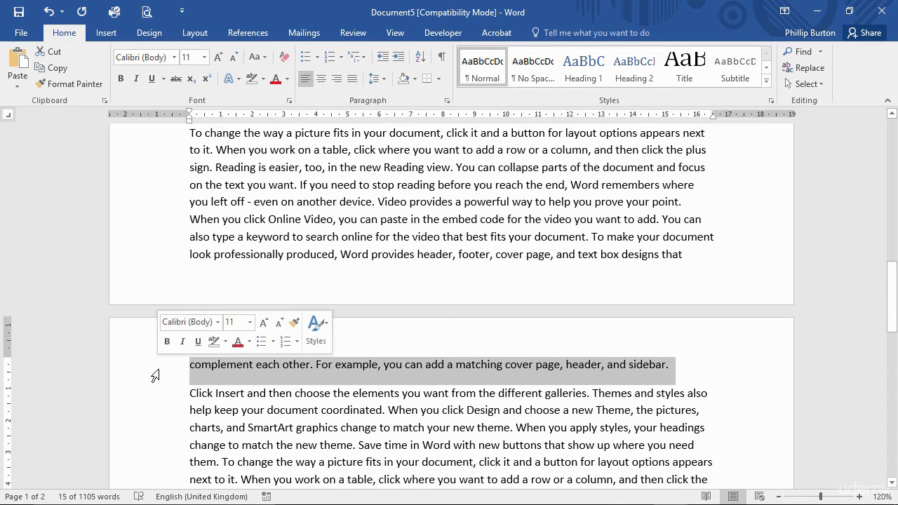
{"action": "left_click", "coordinate": [251, 218]}
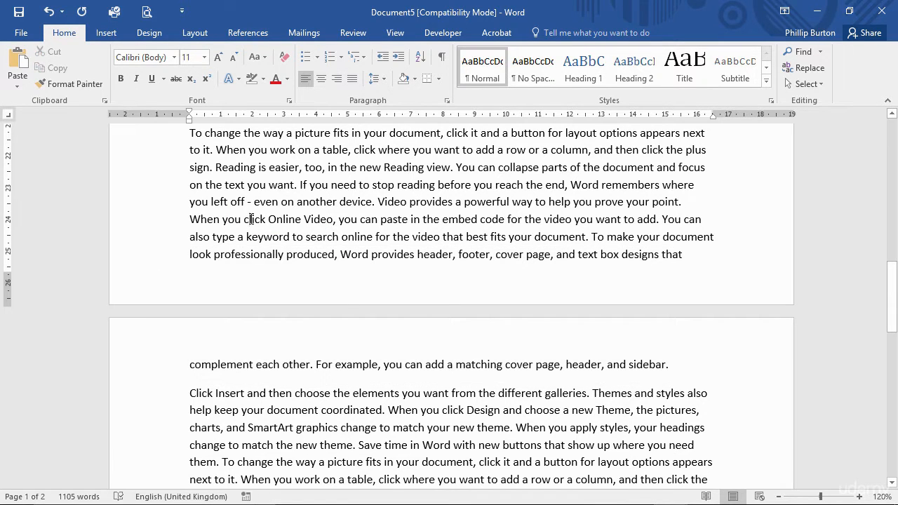
- Turn Widow/Orphan control back on for the split paragraph and check its lines on page 2
{"action": "left_click", "coordinate": [447, 101]}
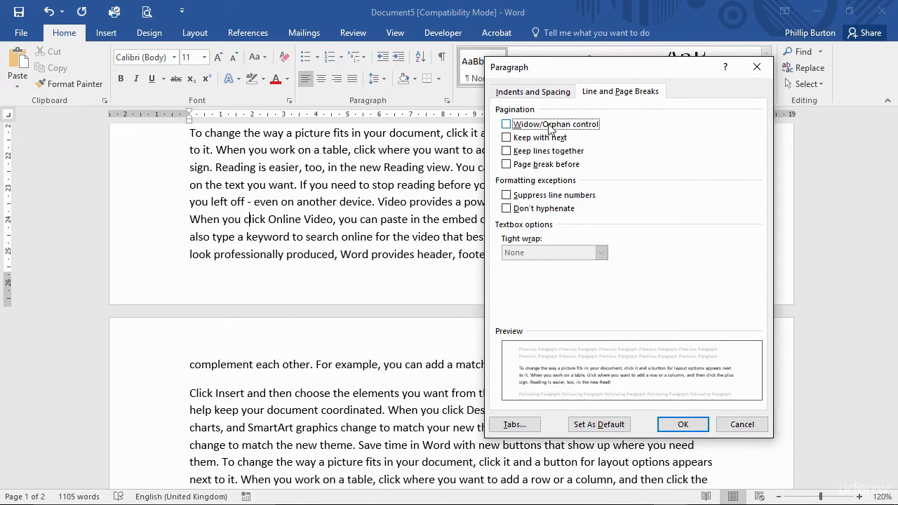
{"action": "left_click", "coordinate": [685, 424]}
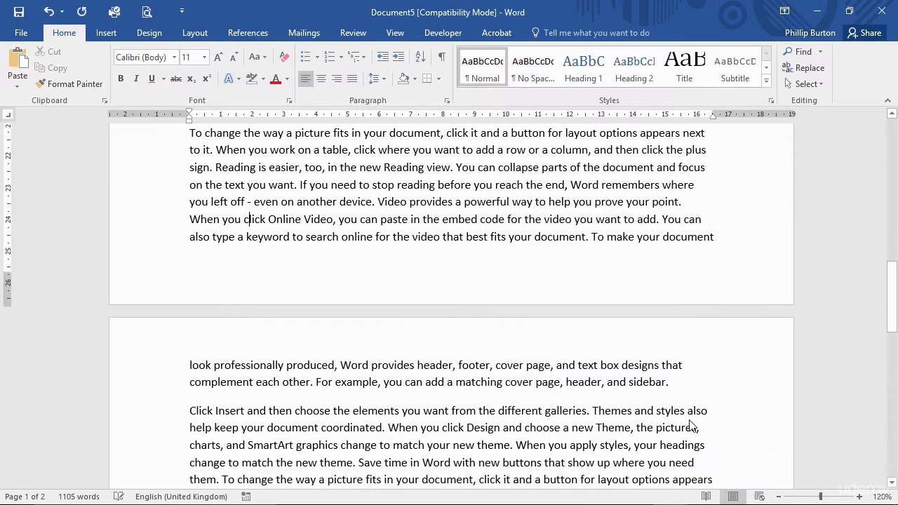
{"action": "double_click", "coordinate": [149, 371]}
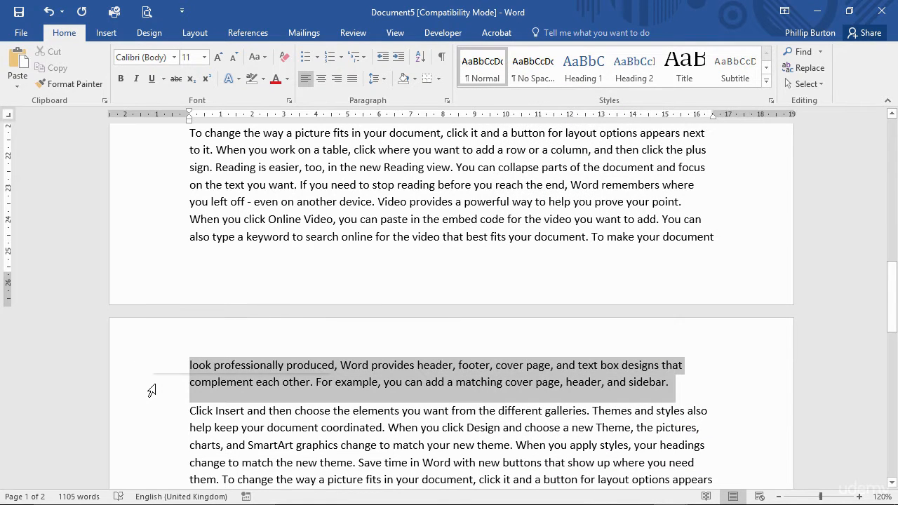
{"action": "left_click", "coordinate": [154, 259]}
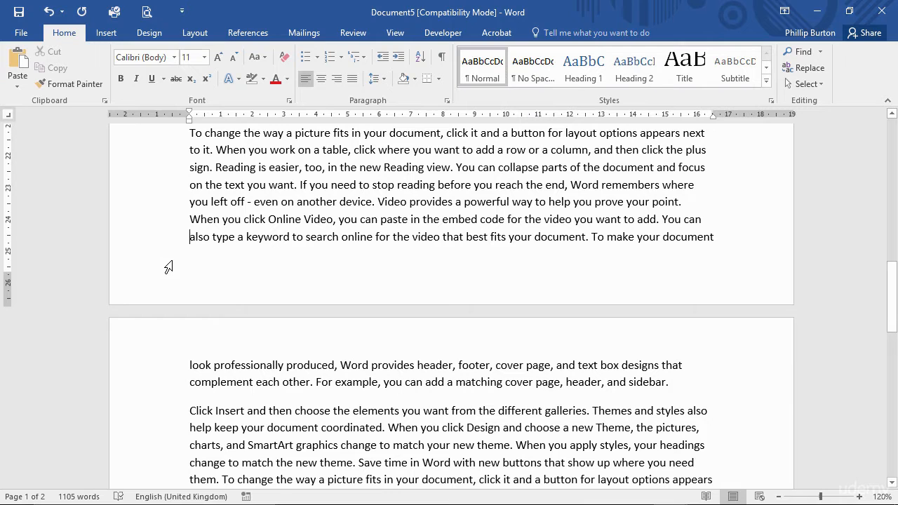
- Review the Line and Page Breaks pagination options of the split paragraph, leaving them as they are
{"action": "left_click", "coordinate": [219, 207]}
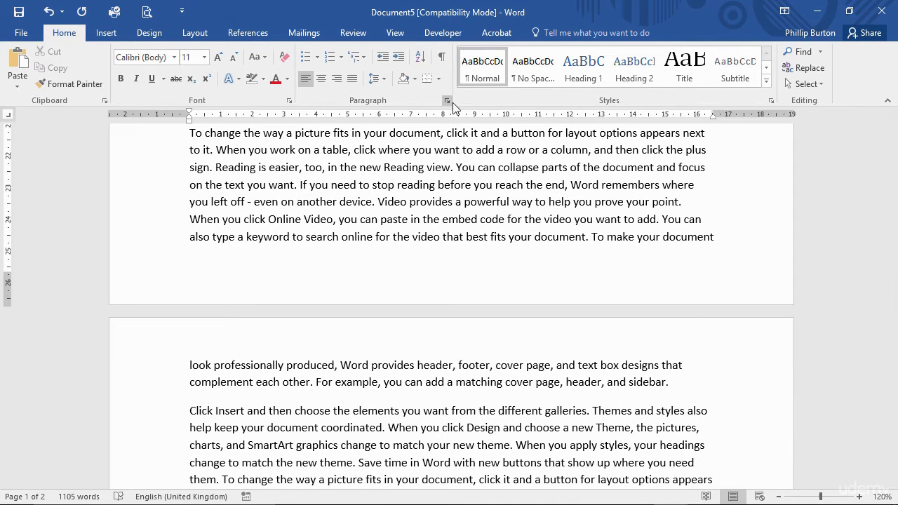
{"action": "left_click", "coordinate": [446, 100]}
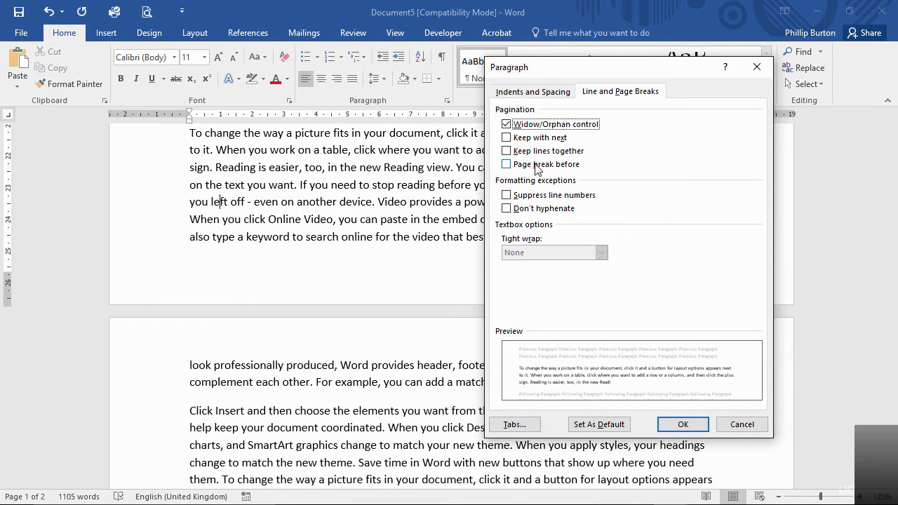
{"action": "left_click", "coordinate": [682, 425]}
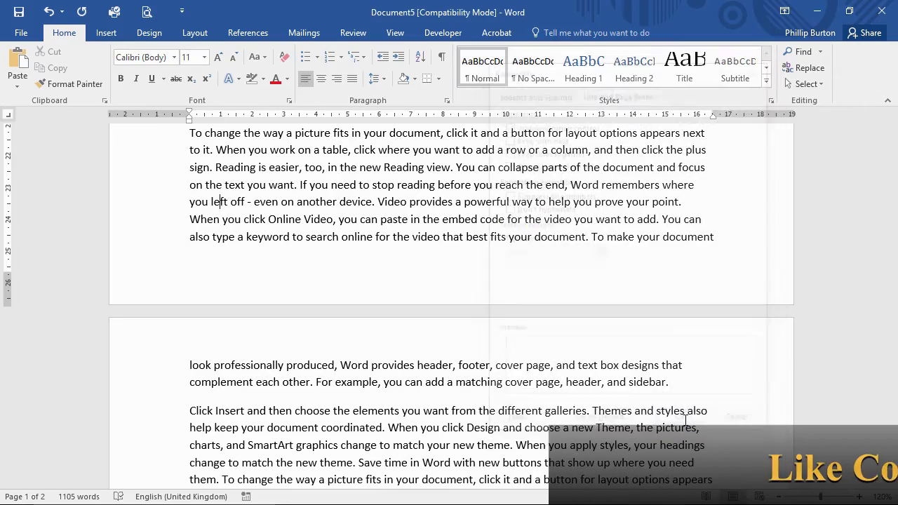
- Replace all the document text with sample text of 15 paragraphs with five sentences each, using =RAND(15,5)
{"action": "scroll", "coordinate": [408, 239], "scroll_direction": "up", "scroll_amount": 5}
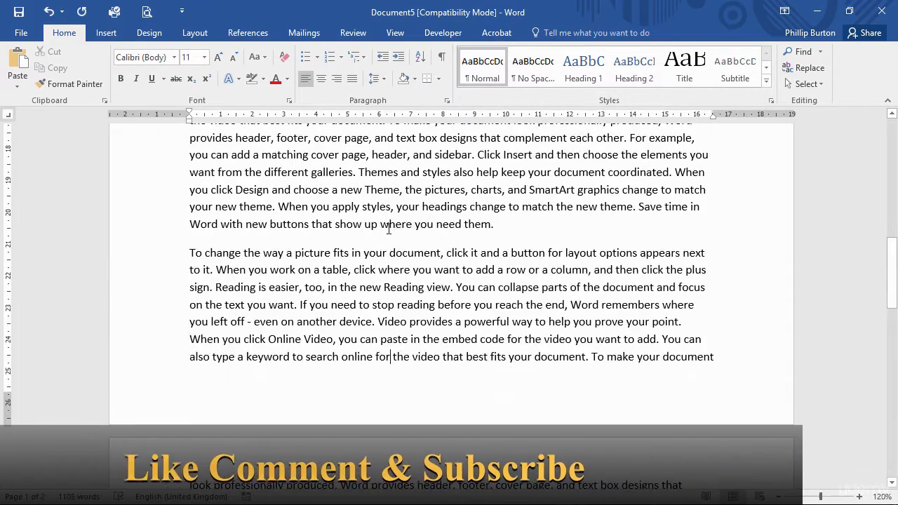
{"action": "scroll", "coordinate": [389, 229], "scroll_direction": "up", "scroll_amount": 5}
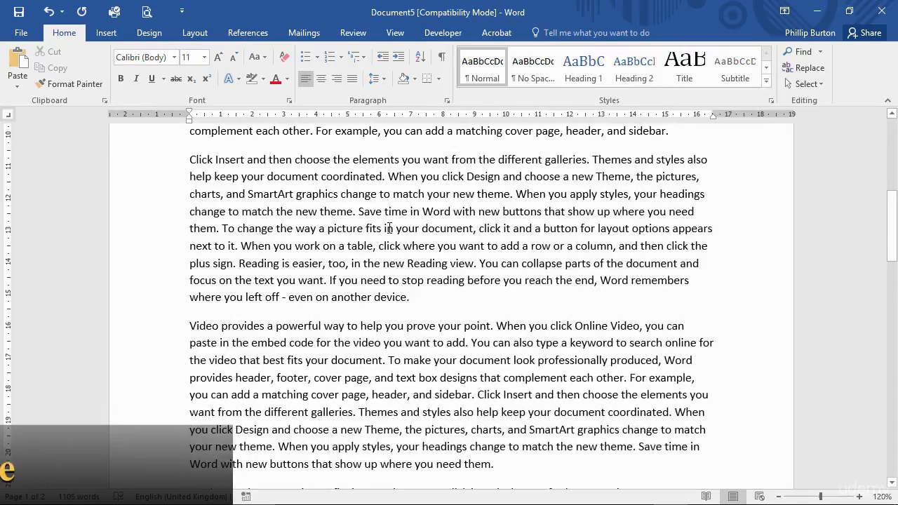
{"action": "left_click", "coordinate": [252, 211]}
{"action": "left_click", "coordinate": [148, 161]}
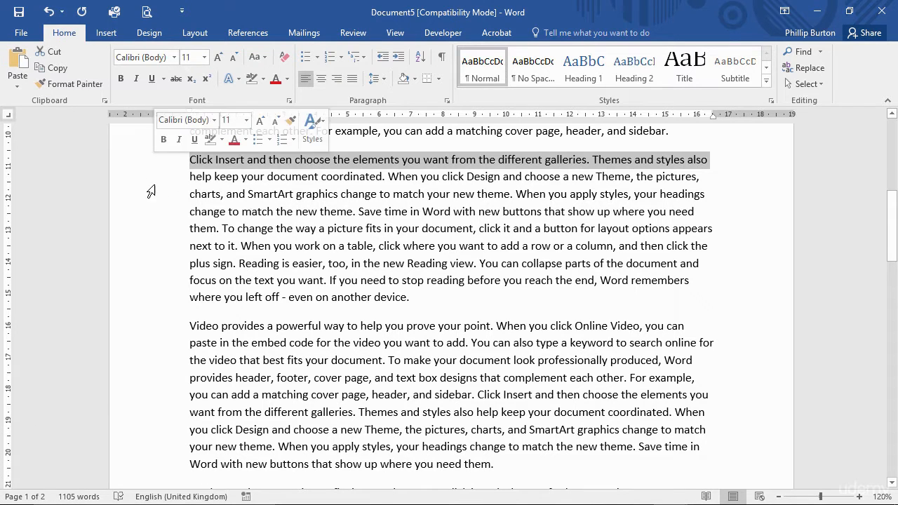
{"action": "left_click", "coordinate": [160, 446]}
{"action": "key", "text": "ctrl+a"}
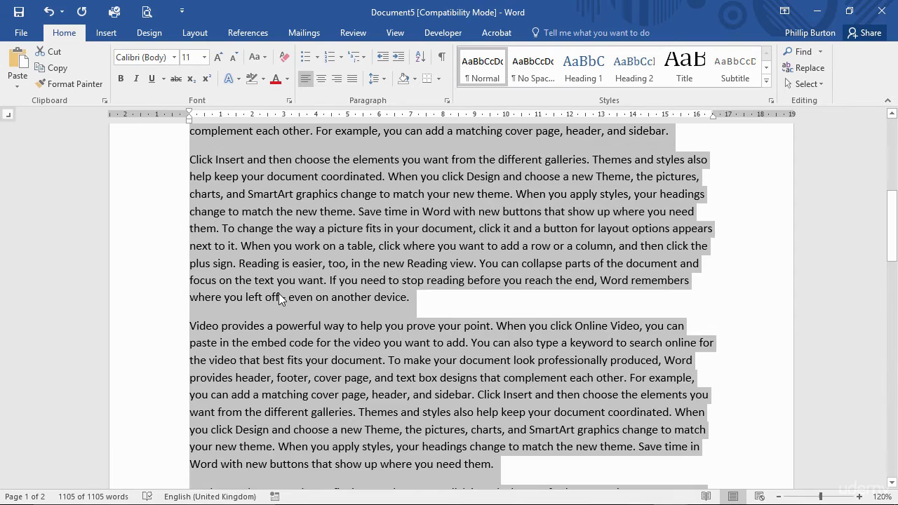
{"action": "type", "text": "=RAND(15"}
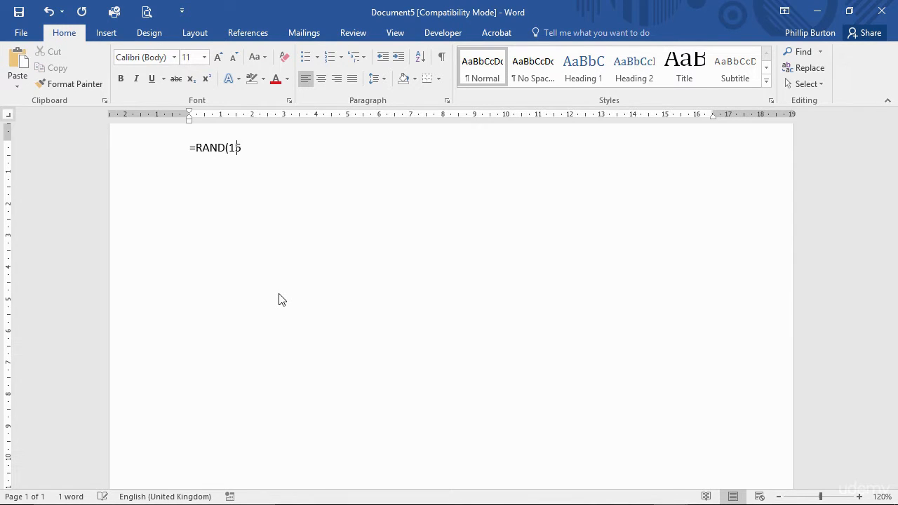
{"action": "type", "text": ",5)"}
{"action": "key", "text": "Return"}
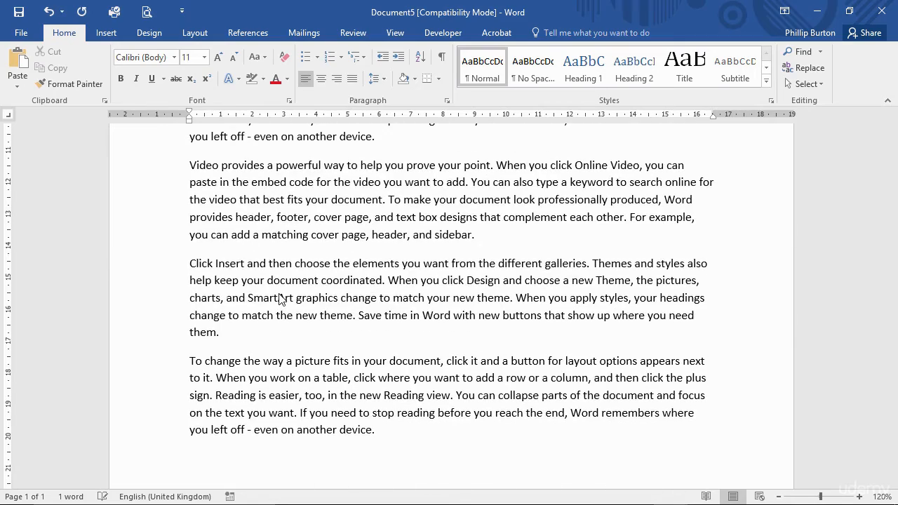
- Turn on Keep lines together for the "Video provides" and "Click Insert" paragraphs just before page 1's last paragraph
{"action": "scroll", "coordinate": [279, 294], "scroll_direction": "down", "scroll_amount": 5}
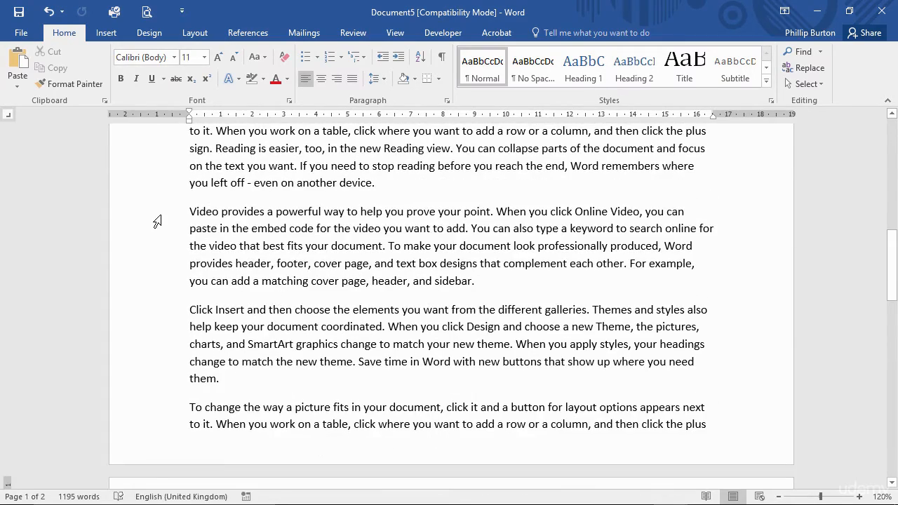
{"action": "left_click_drag", "start_coordinate": [158, 222], "coordinate": [168, 380]}
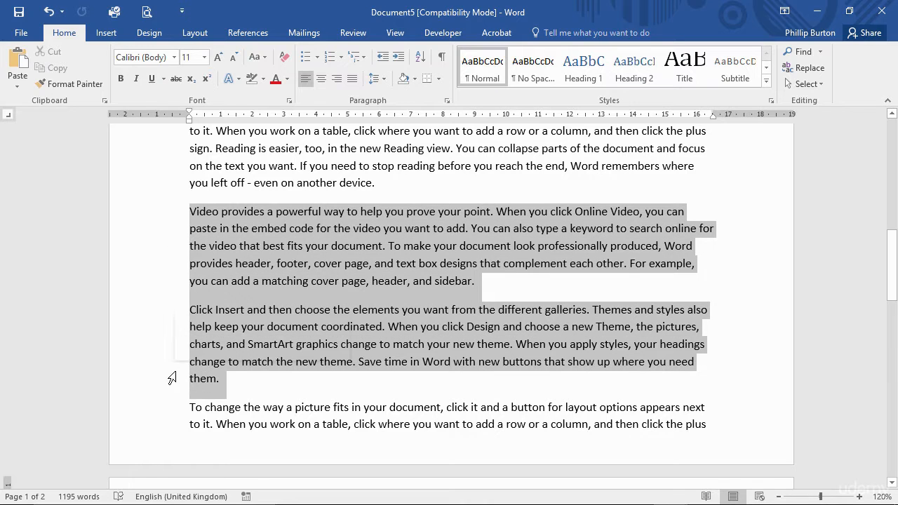
{"action": "left_click", "coordinate": [446, 101]}
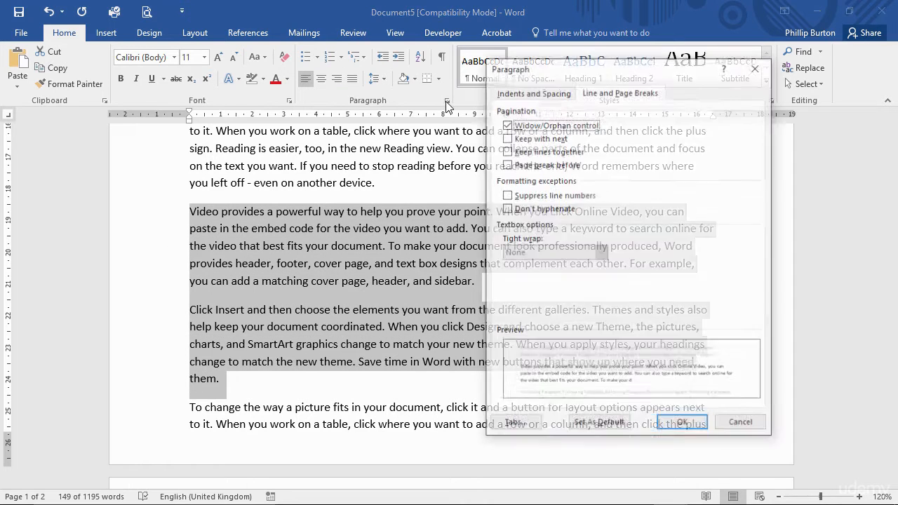
{"action": "left_click", "coordinate": [526, 153]}
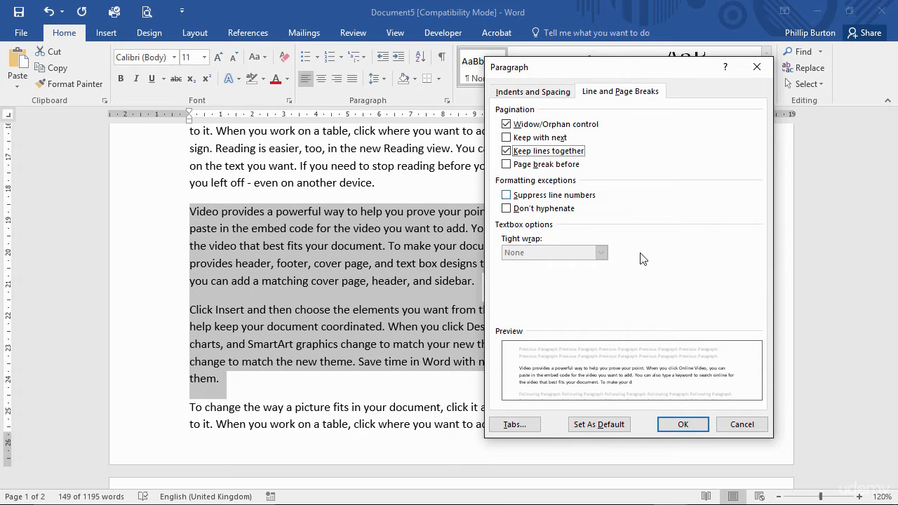
{"action": "left_click", "coordinate": [682, 425]}
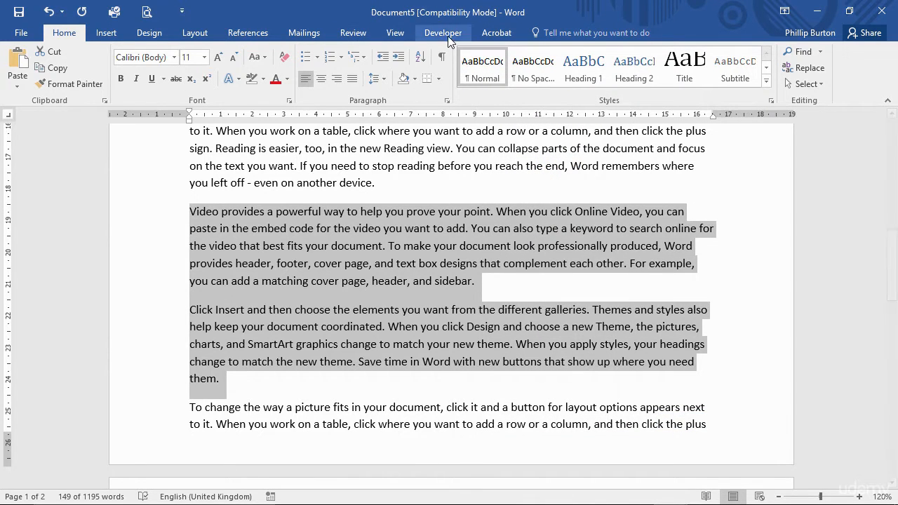
- Show the formatting marks and place the cursor at the end of the paragraph above the two kept-together paragraphs
{"action": "left_click", "coordinate": [442, 57]}
{"action": "scroll", "coordinate": [352, 166], "scroll_direction": "up", "scroll_amount": 1}
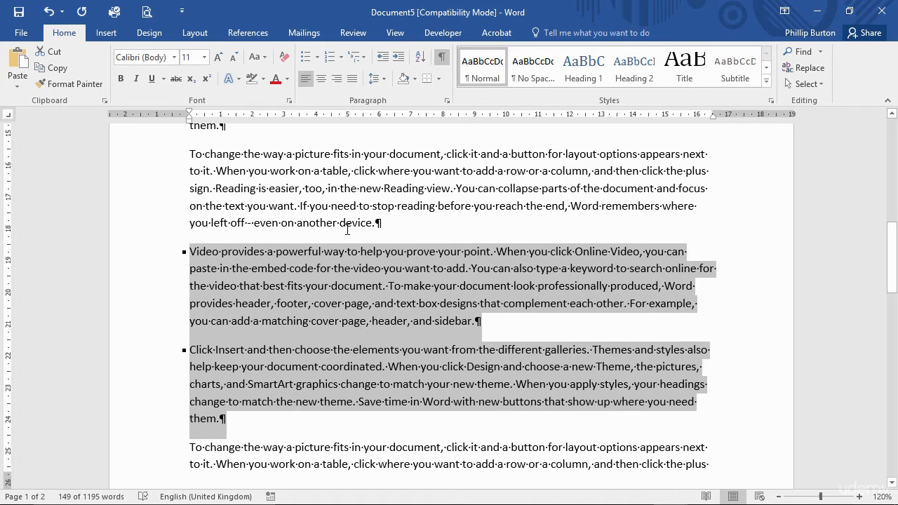
{"action": "left_click", "coordinate": [395, 223]}
{"action": "scroll", "coordinate": [416, 221], "scroll_direction": "down", "scroll_amount": 1}
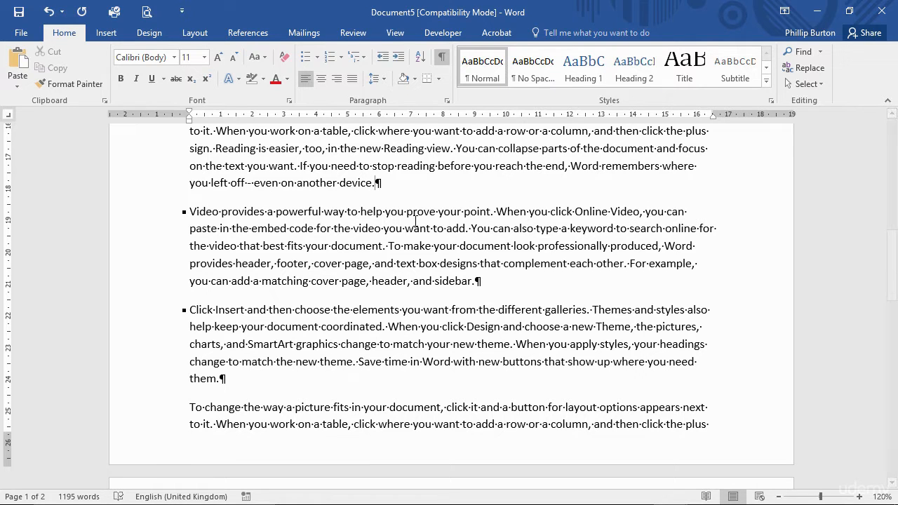
- Insert two empty paragraphs above the "Video provides" paragraph and check how it and the "Click Insert" paragraph fall across the pages
{"action": "key", "text": "Return"}
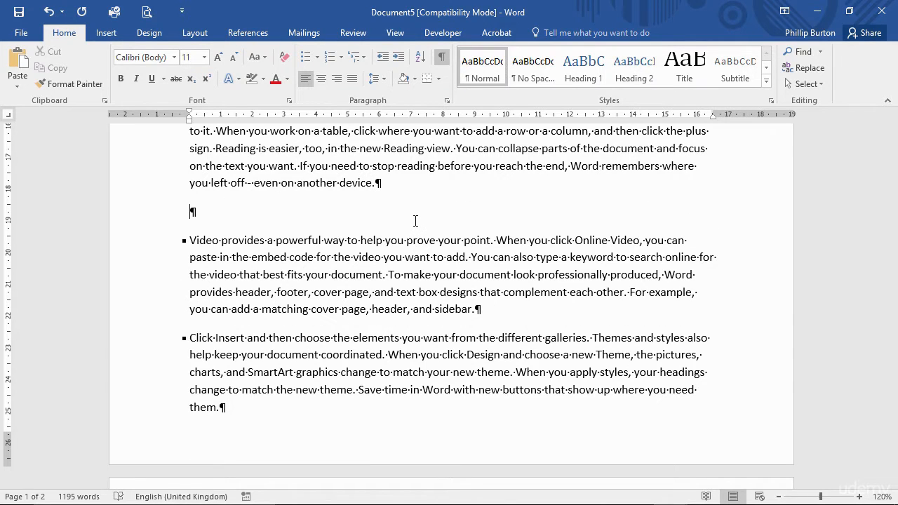
{"action": "key", "text": "Return"}
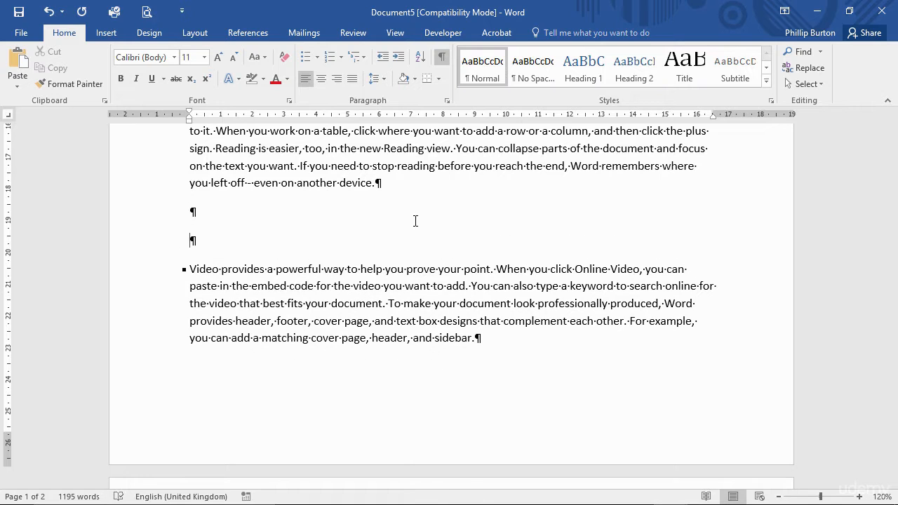
{"action": "left_click_drag", "start_coordinate": [160, 271], "coordinate": [190, 337]}
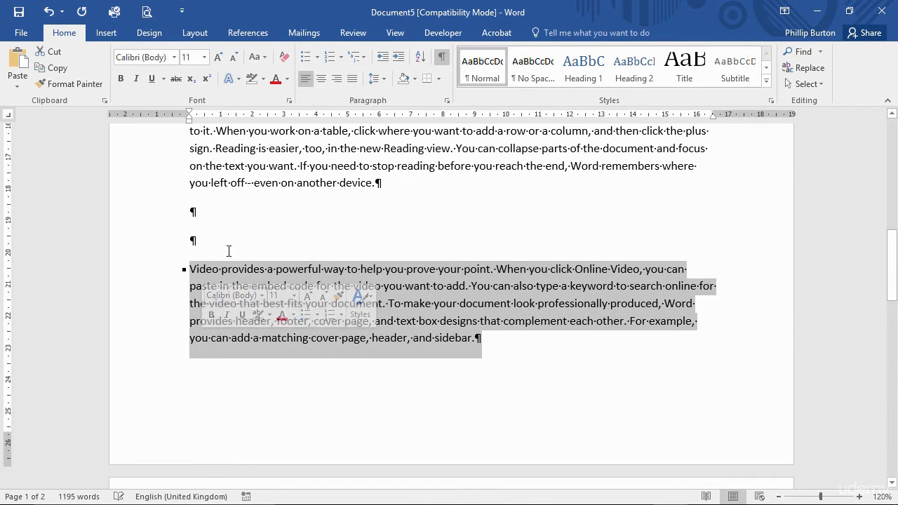
{"action": "left_click", "coordinate": [251, 248]}
{"action": "scroll", "coordinate": [249, 250], "scroll_direction": "down", "scroll_amount": 2}
{"action": "scroll", "coordinate": [249, 250], "scroll_direction": "down", "scroll_amount": 3}
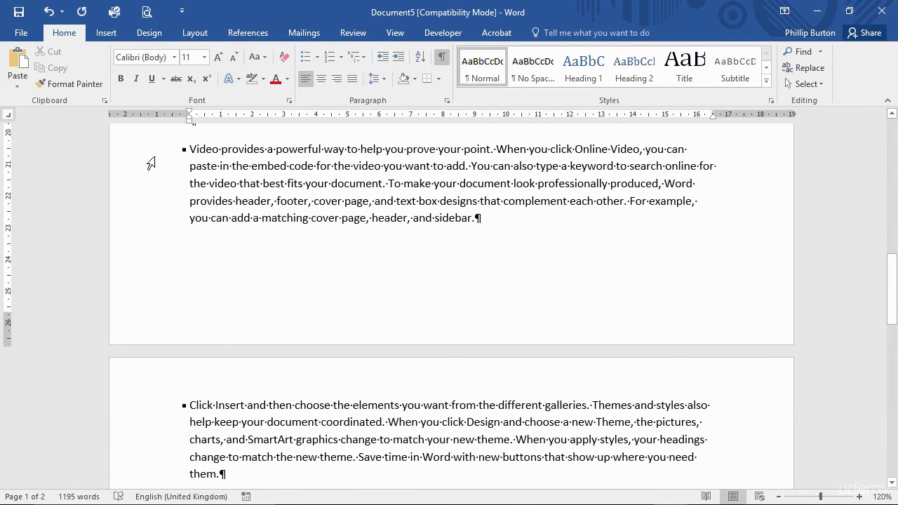
{"action": "left_click_drag", "start_coordinate": [152, 158], "coordinate": [150, 234]}
{"action": "left_click_drag", "start_coordinate": [160, 419], "coordinate": [164, 465]}
{"action": "double_click", "coordinate": [160, 437]}
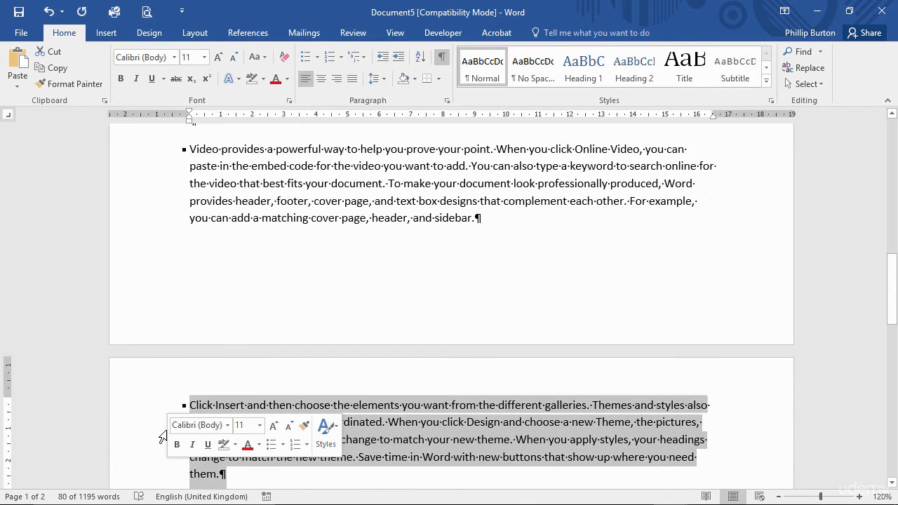
{"action": "scroll", "coordinate": [237, 223], "scroll_direction": "up", "scroll_amount": 1}
{"action": "left_click", "coordinate": [208, 178]}
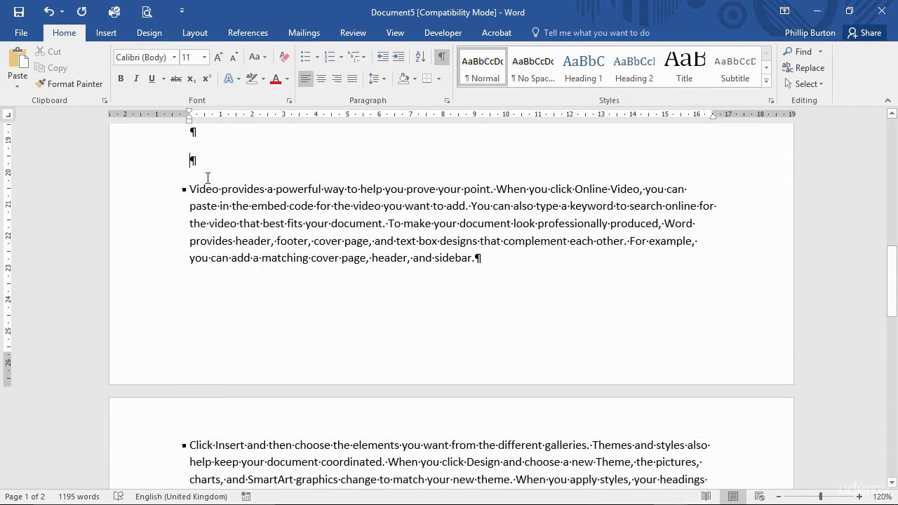
- Add four more empty paragraphs above the "Video provides" paragraph and check how it moves relative to the page break
{"action": "left_click_drag", "start_coordinate": [166, 197], "coordinate": [184, 260]}
{"action": "left_click", "coordinate": [210, 164]}
{"action": "key", "text": "Return"}
{"action": "key", "text": "Return"}
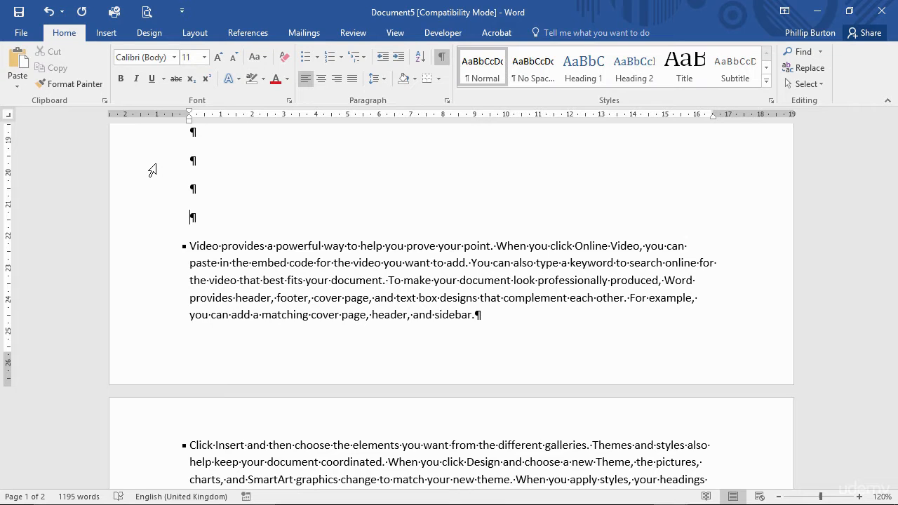
{"action": "key", "text": "Return"}
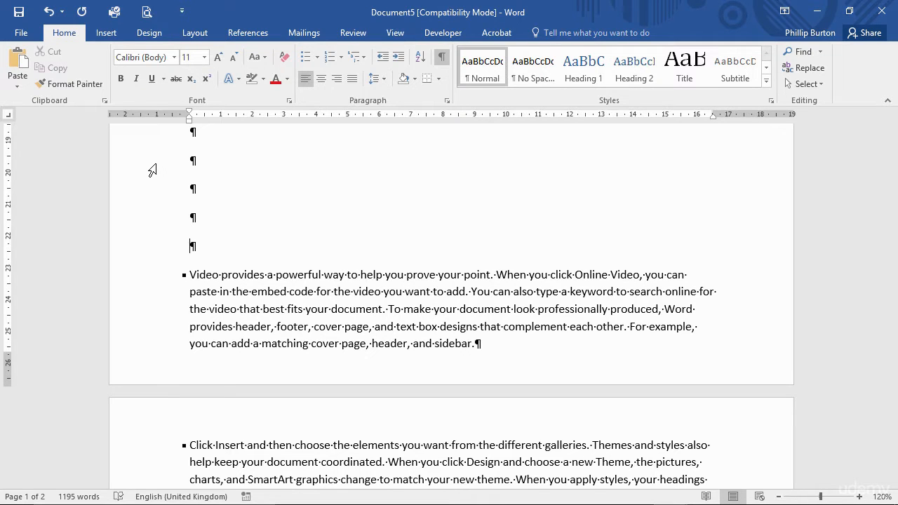
{"action": "key", "text": "Return"}
{"action": "scroll", "coordinate": [220, 174], "scroll_direction": "up", "scroll_amount": 2}
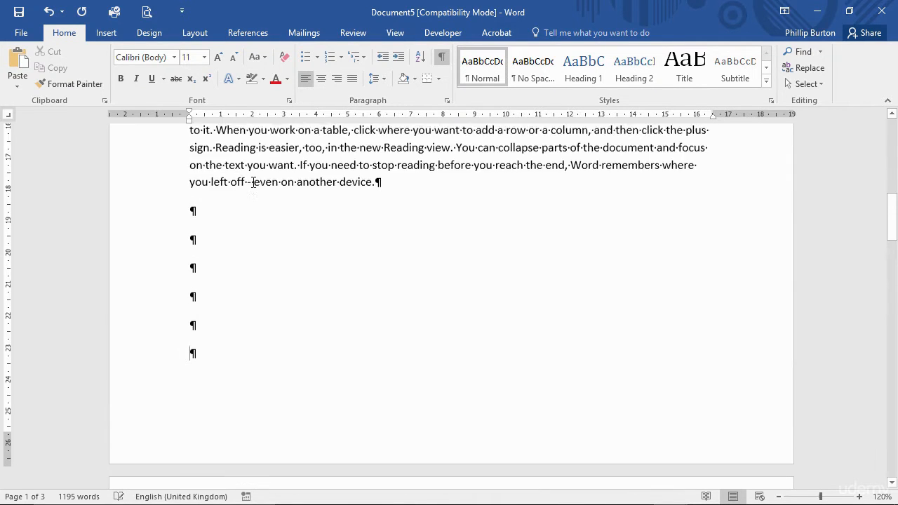
{"action": "scroll", "coordinate": [252, 182], "scroll_direction": "down", "scroll_amount": 5}
{"action": "scroll", "coordinate": [291, 284], "scroll_direction": "up", "scroll_amount": 4}
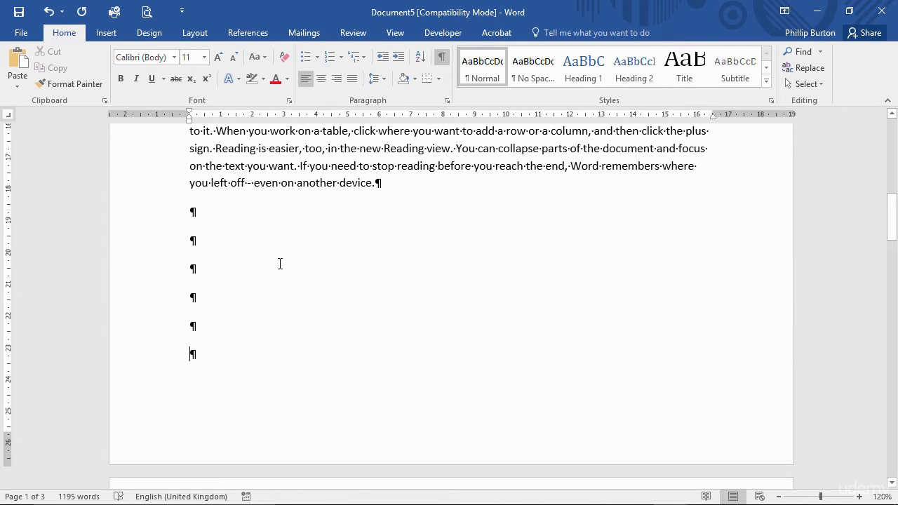
- Remove all the empty paragraphs above the "Video provides" paragraph
{"action": "key", "text": "BackSpace"}
{"action": "key", "text": "BackSpace"}
{"action": "key", "text": "BackSpace"}
{"action": "key", "text": "BackSpace"}
{"action": "key", "text": "BackSpace"}
{"action": "key", "text": "BackSpace"}
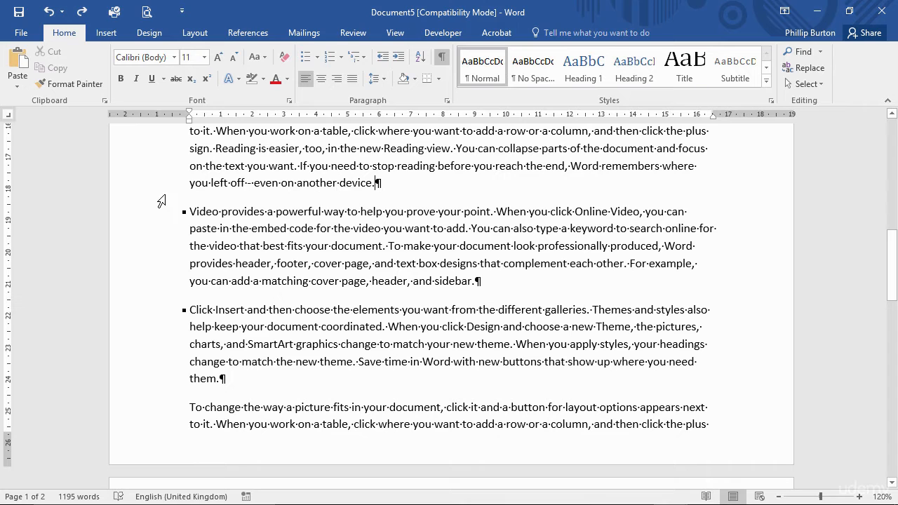
- Turn off Keep lines together and turn on Keep with next for the "Video provides" and "Click Insert" paragraphs
{"action": "left_click_drag", "start_coordinate": [163, 219], "coordinate": [168, 391]}
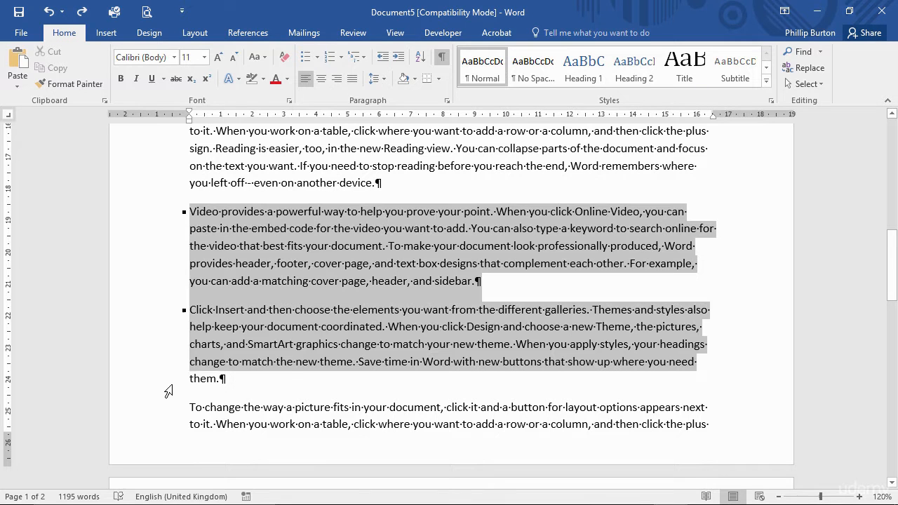
{"action": "left_click", "coordinate": [447, 100]}
{"action": "left_click", "coordinate": [535, 151]}
{"action": "left_click", "coordinate": [535, 151]}
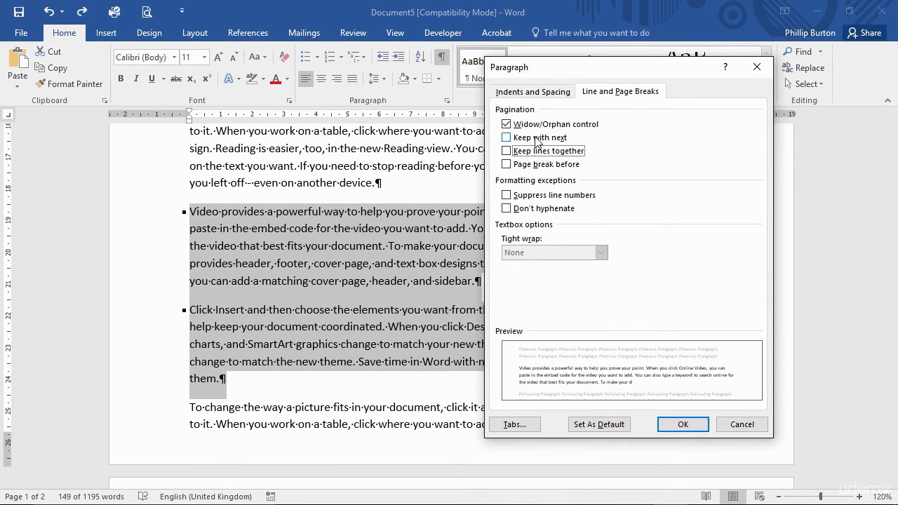
{"action": "left_click", "coordinate": [537, 138]}
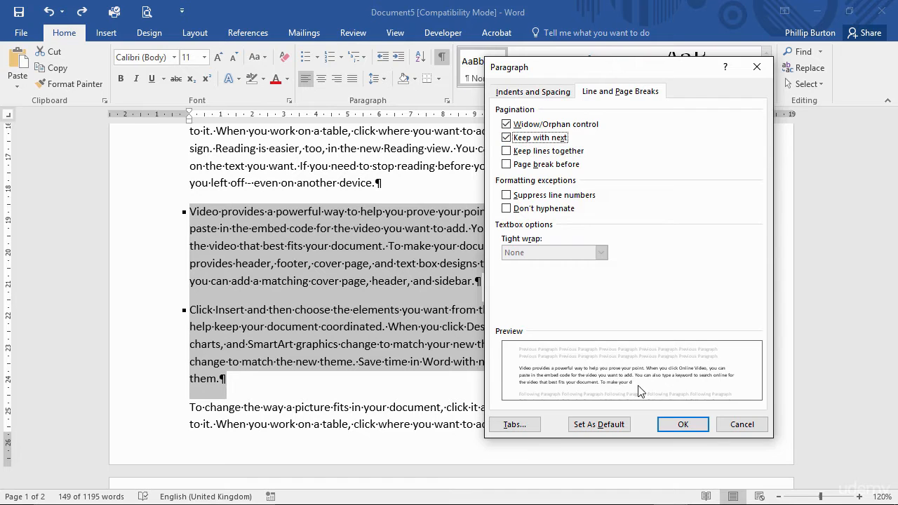
{"action": "left_click", "coordinate": [676, 426]}
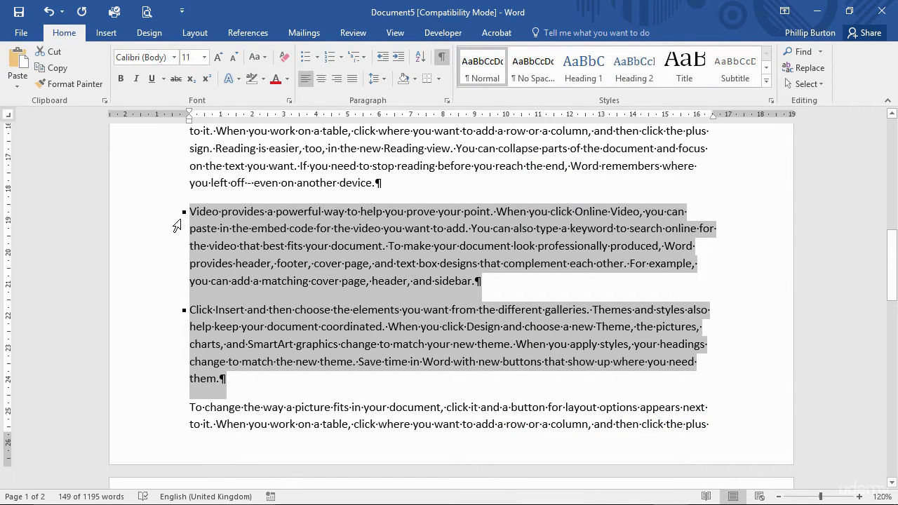
- Insert an empty paragraph above the "Video provides" paragraph, check how the following paragraphs move across pages, and undo the insertion
{"action": "left_click", "coordinate": [413, 183]}
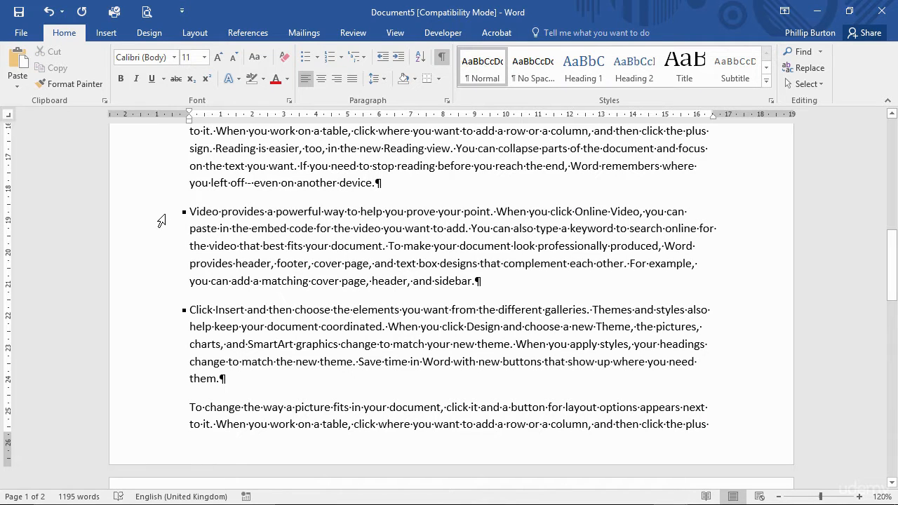
{"action": "left_click_drag", "start_coordinate": [162, 222], "coordinate": [184, 390]}
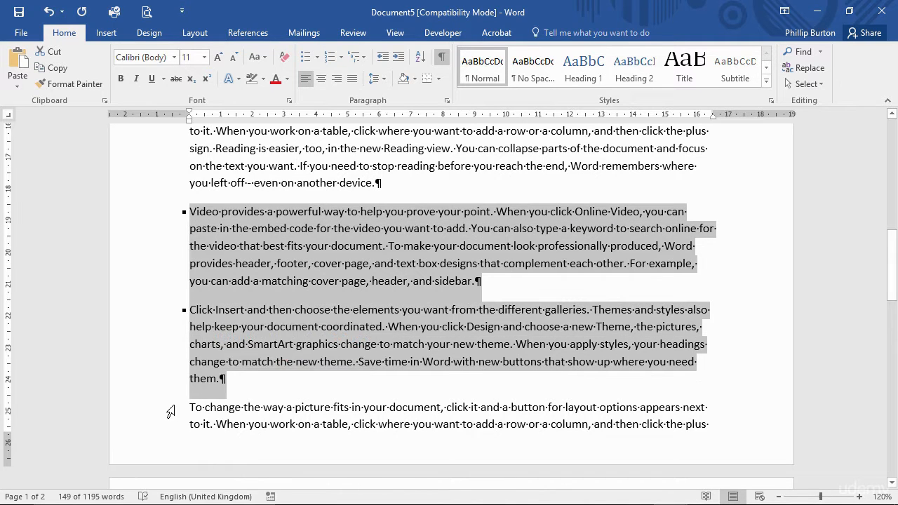
{"action": "left_click", "coordinate": [170, 411]}
{"action": "left_click", "coordinate": [419, 184]}
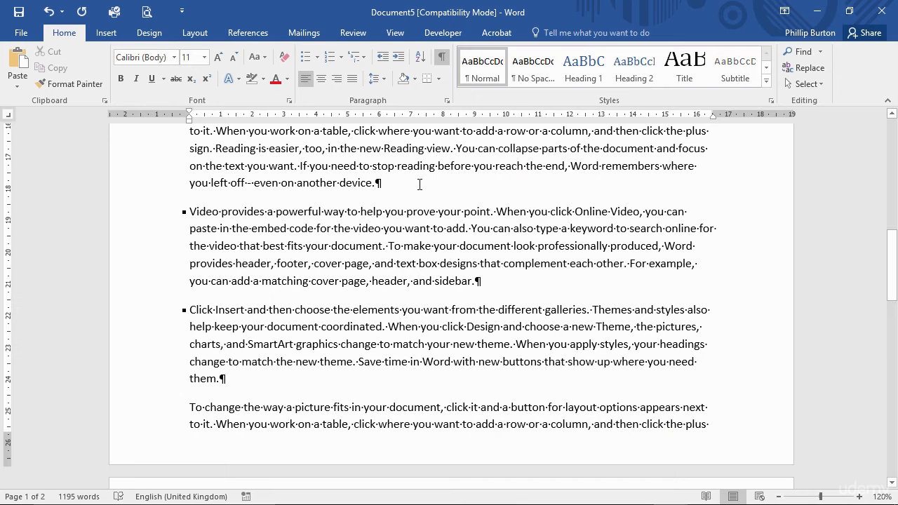
{"action": "key", "text": "Return"}
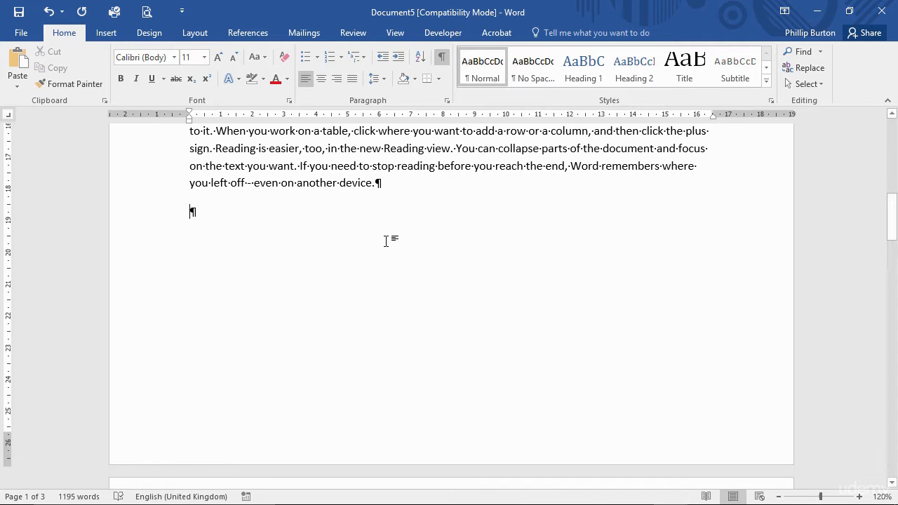
{"action": "scroll", "coordinate": [386, 241], "scroll_direction": "up", "scroll_amount": 6}
{"action": "scroll", "coordinate": [377, 265], "scroll_direction": "down", "scroll_amount": 1}
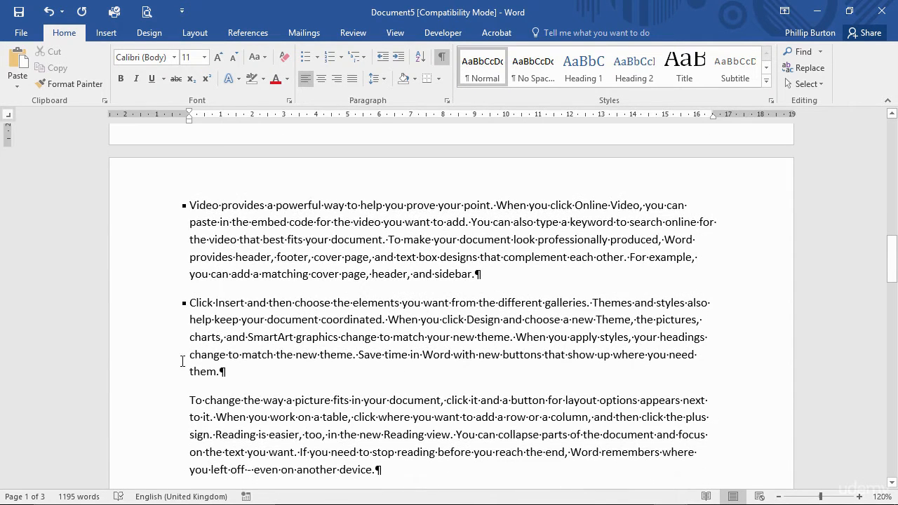
{"action": "left_click", "coordinate": [250, 374]}
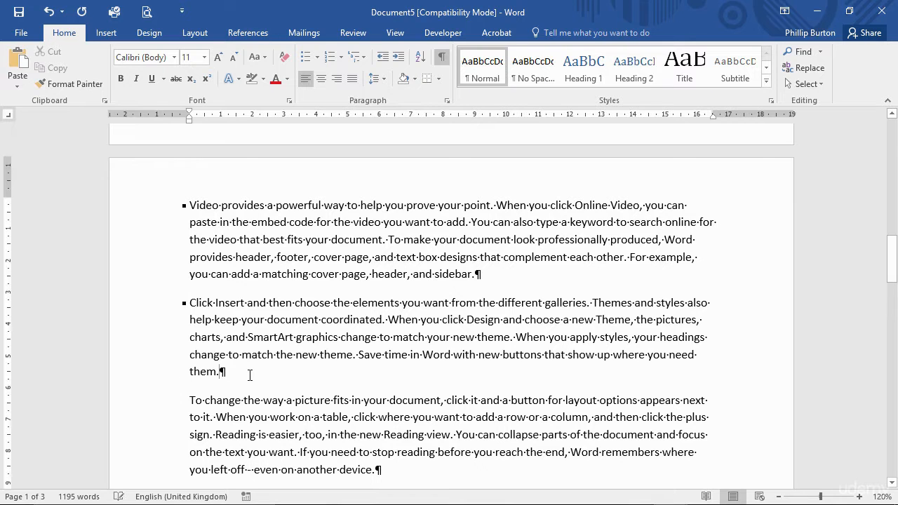
{"action": "key", "text": "ctrl+z"}
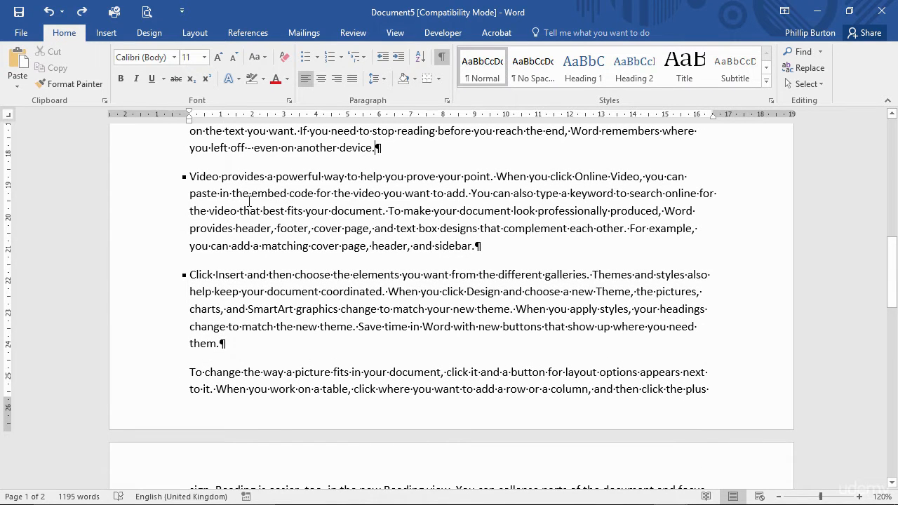
- Turn off Keep with next for the "Video provides" and "Click Insert" paragraphs
{"action": "left_click_drag", "start_coordinate": [153, 183], "coordinate": [156, 336]}
{"action": "left_click", "coordinate": [446, 102]}
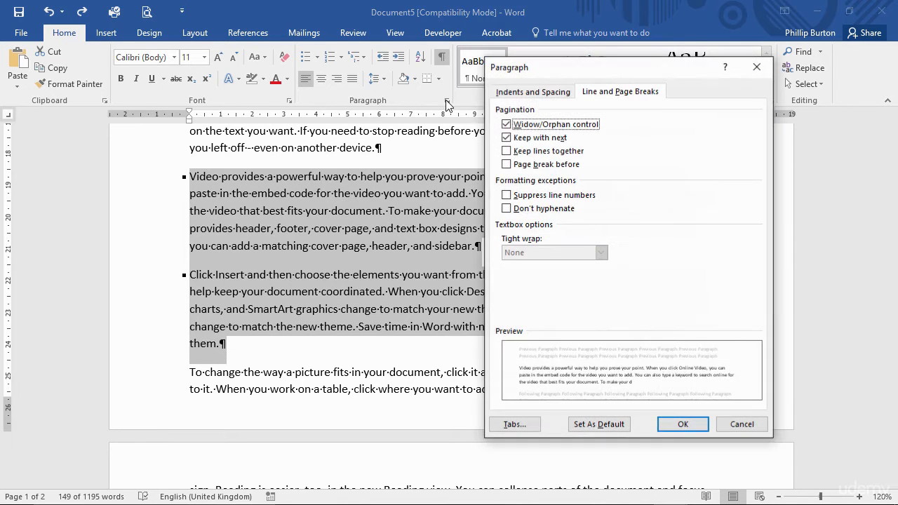
{"action": "left_click", "coordinate": [551, 140]}
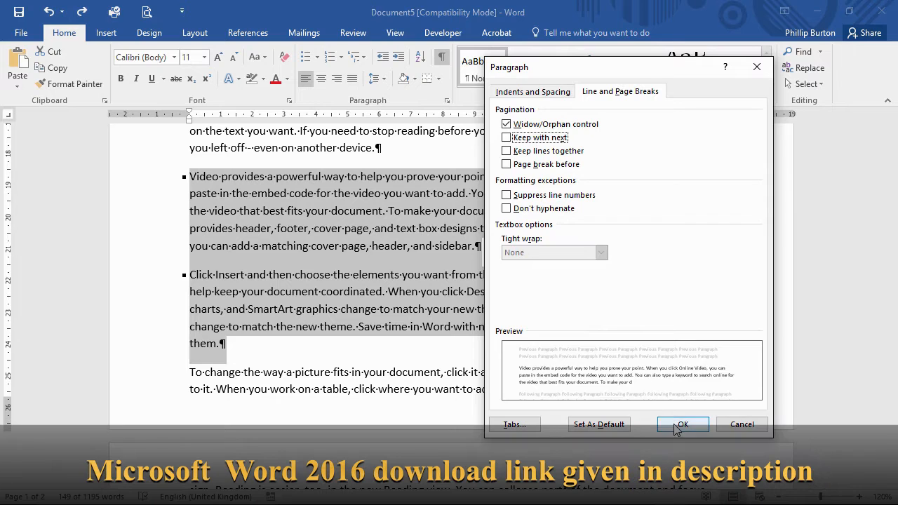
{"action": "left_click", "coordinate": [674, 426]}
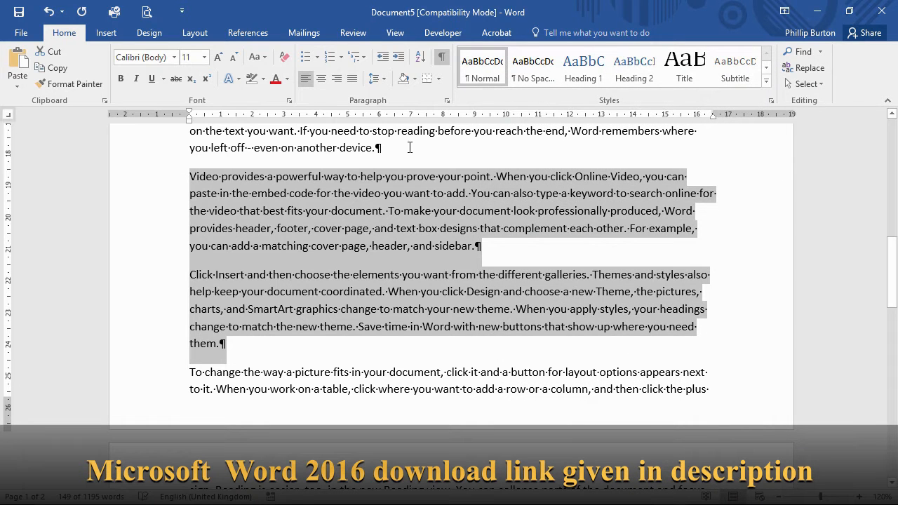
- Add a Heading 2 paragraph reading "This is my heading" directly above the "Video provides" paragraph
{"action": "left_click", "coordinate": [410, 147]}
{"action": "key", "text": "Return"}
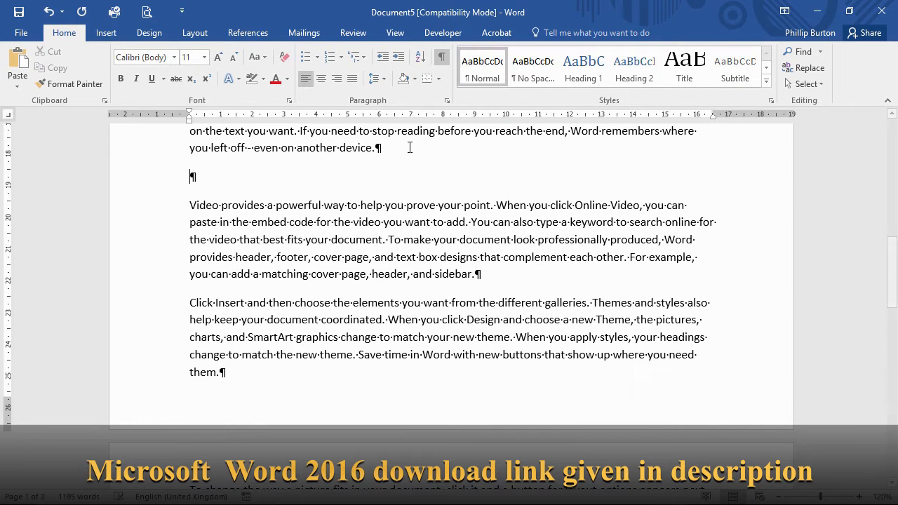
{"action": "left_click", "coordinate": [636, 68]}
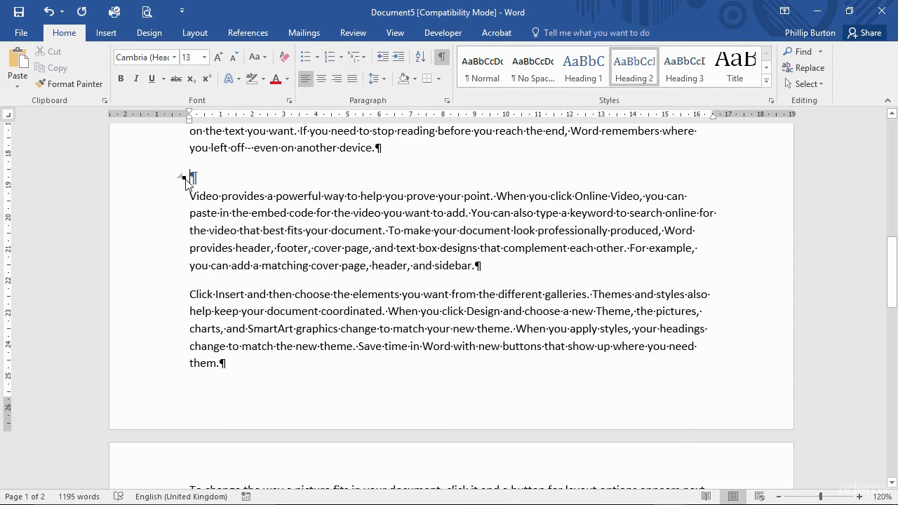
{"action": "type", "text": "tHIS IS MY"}
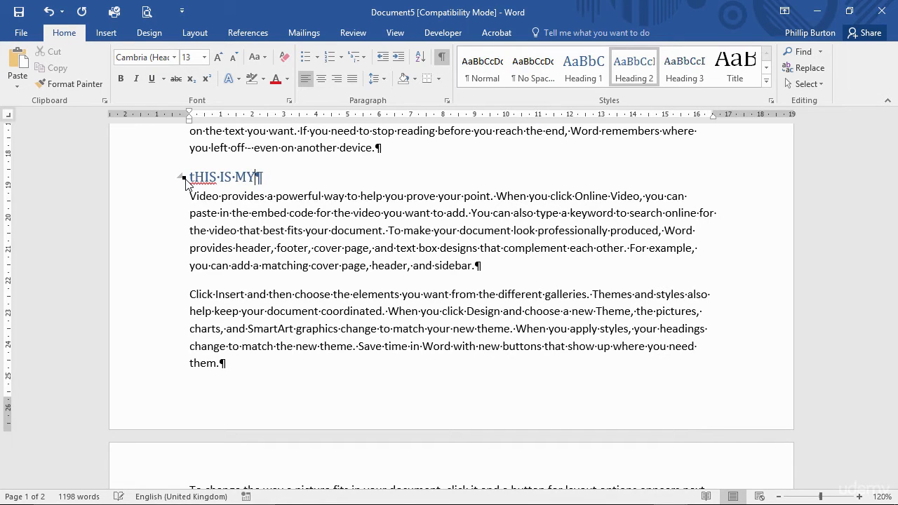
{"action": "key", "text": "BackSpace"}
{"action": "key", "text": "BackSpace"}
{"action": "key", "text": "BackSpace"}
{"action": "key", "text": "BackSpace"}
{"action": "key", "text": "BackSpace"}
{"action": "key", "text": "BackSpace"}
{"action": "key", "text": "BackSpace"}
{"action": "key", "text": "BackSpace"}
{"action": "key", "text": "BackSpace"}
{"action": "key", "text": "BackSpace"}
{"action": "type", "text": "T"}
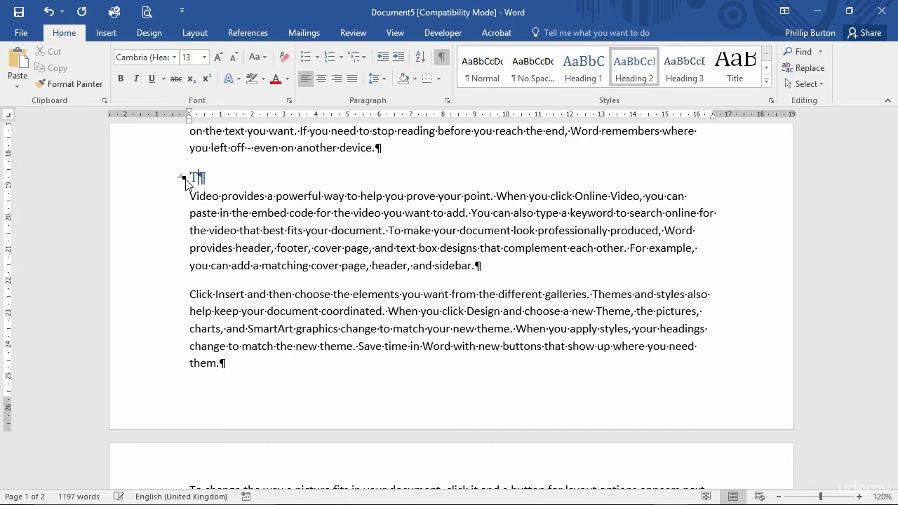
{"action": "type", "text": "his is my heading"}
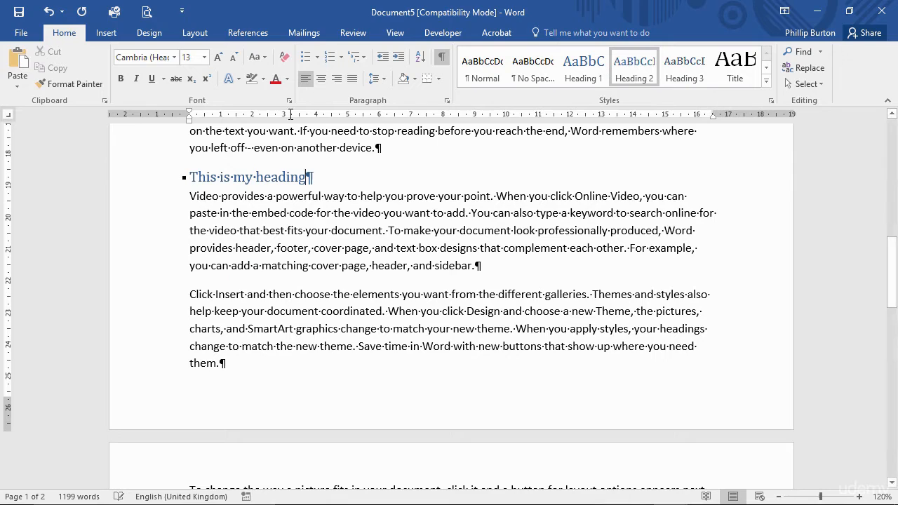
- Change the case of the new heading so that each word is capitalized
{"action": "left_click", "coordinate": [258, 57]}
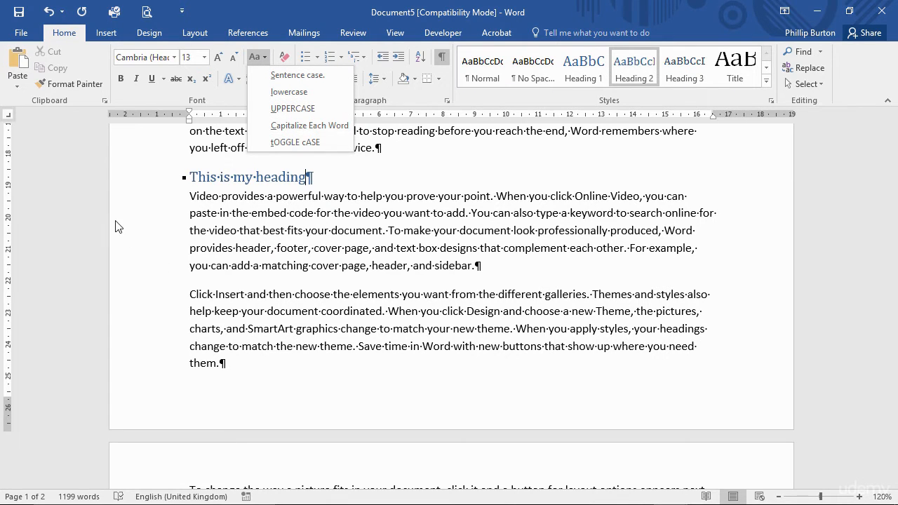
{"action": "key", "text": "Escape"}
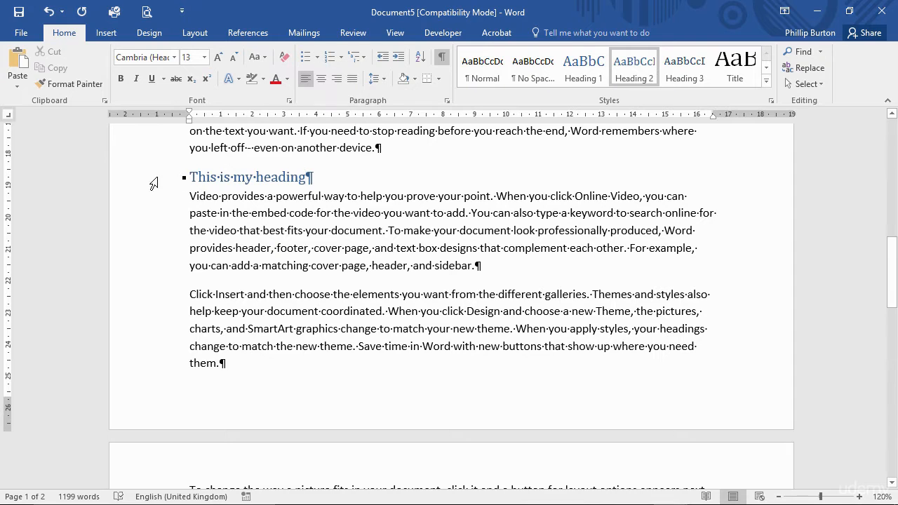
{"action": "left_click", "coordinate": [153, 184]}
{"action": "key", "text": "shift+F3"}
{"action": "key", "text": "shift+F3"}
{"action": "key", "text": "shift+F3"}
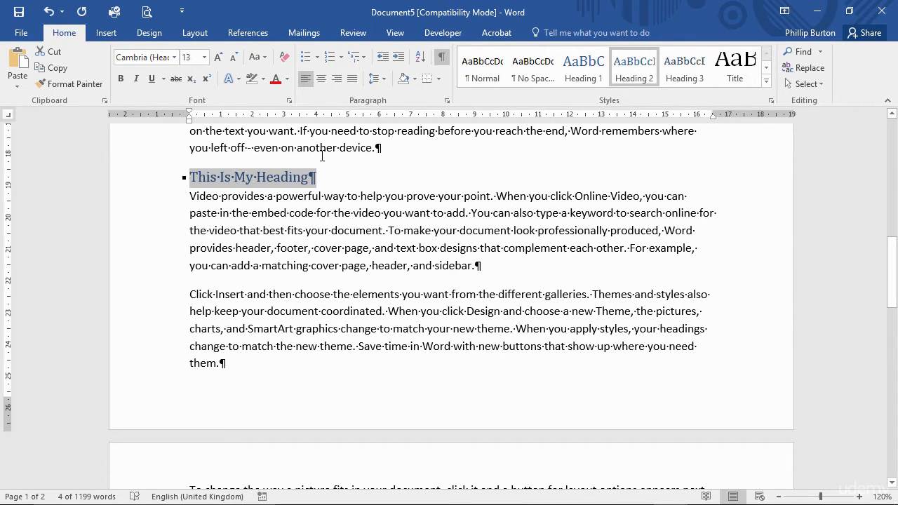
- Review the heading's Line and Page Breaks pagination options, leaving them as they are
{"action": "left_click", "coordinate": [446, 101]}
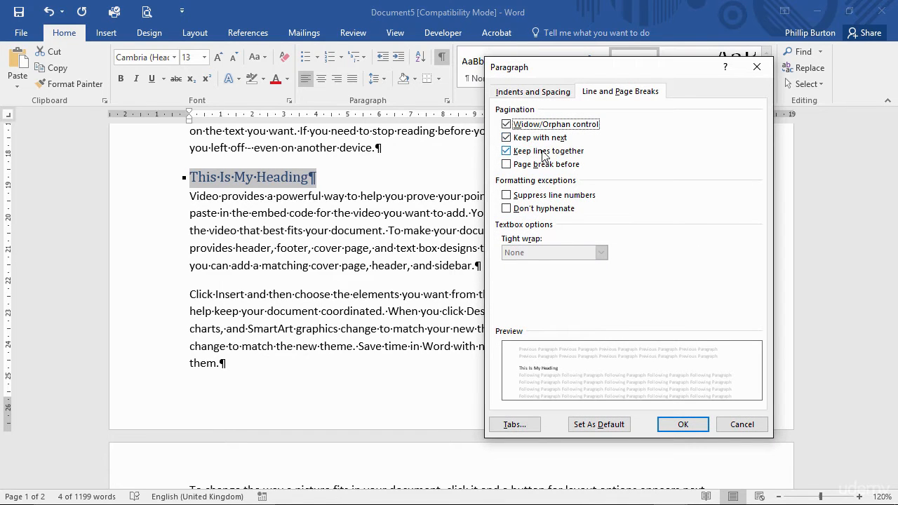
{"action": "left_click", "coordinate": [677, 424]}
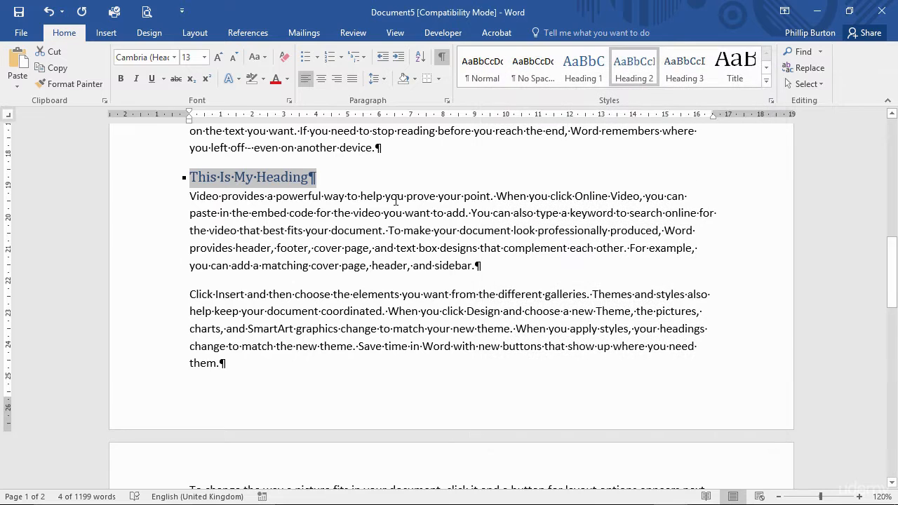
- Insert empty paragraphs above the heading until it moves to the next page, and undo them
{"action": "left_click", "coordinate": [412, 141]}
{"action": "key", "text": "Return"}
{"action": "key", "text": "Return"}
{"action": "key", "text": "Return"}
{"action": "key", "text": "Return"}
{"action": "key", "text": "Return"}
{"action": "key", "text": "Return"}
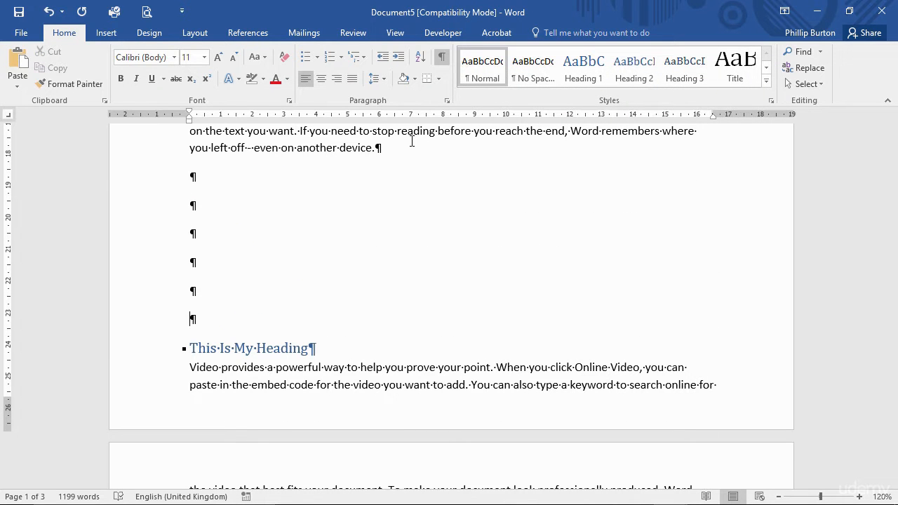
{"action": "key", "text": "Return"}
{"action": "scroll", "coordinate": [411, 147], "scroll_direction": "down", "scroll_amount": 3}
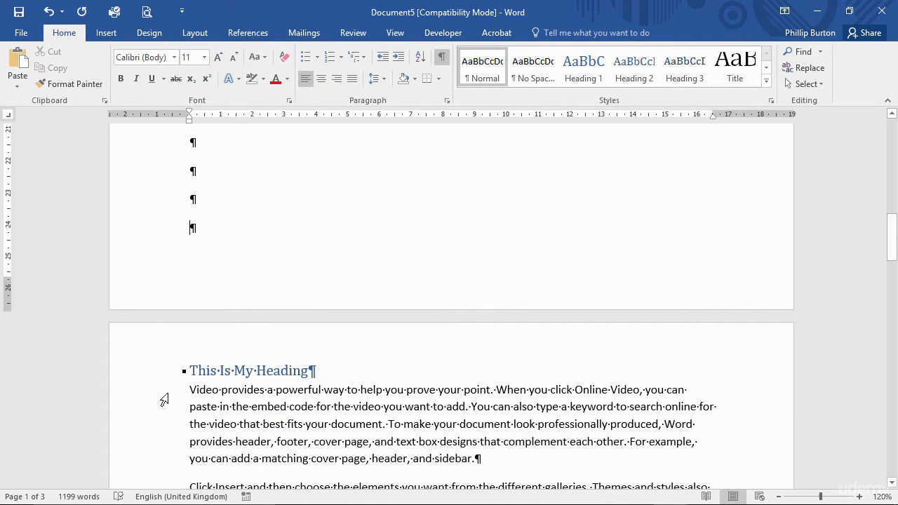
{"action": "left_click_drag", "start_coordinate": [163, 397], "coordinate": [167, 409]}
{"action": "left_click", "coordinate": [276, 184]}
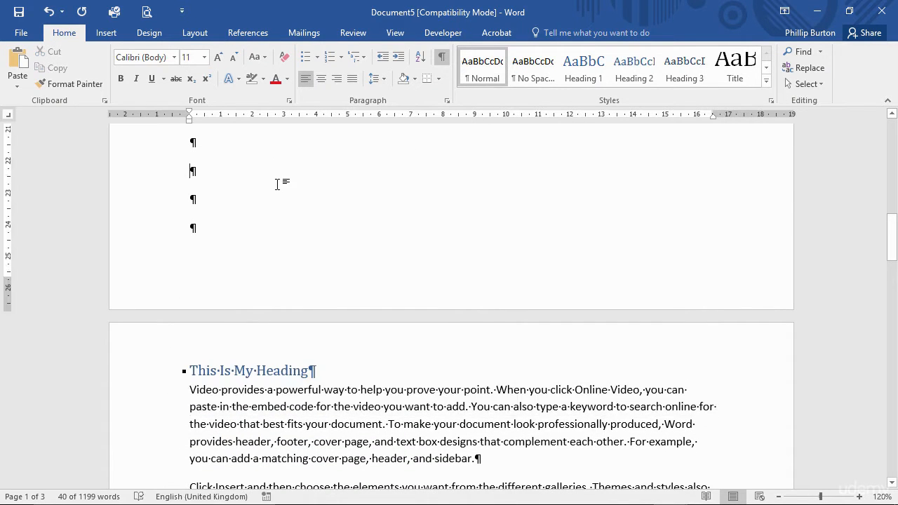
{"action": "key", "text": "ctrl+z"}
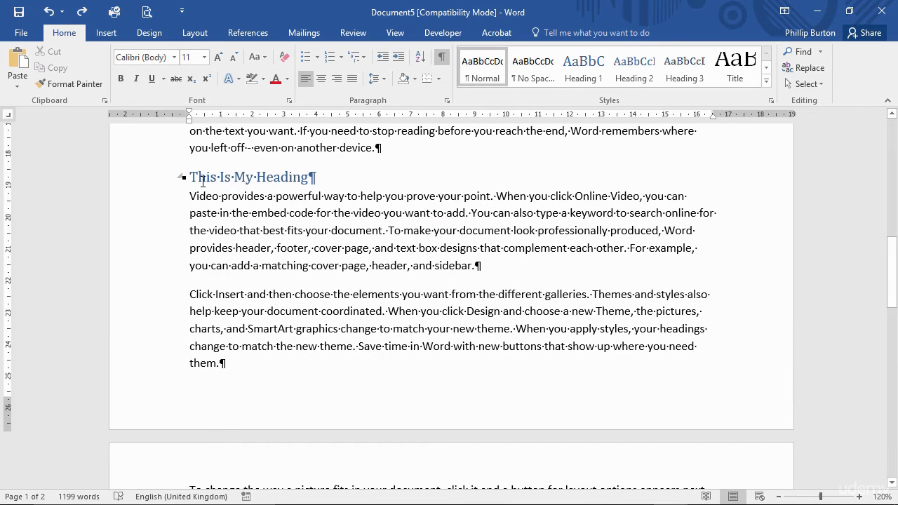
- Turn off Keep with next and Keep lines together for the "This Is My Heading" paragraph
{"action": "left_click", "coordinate": [156, 181]}
{"action": "left_click", "coordinate": [447, 101]}
{"action": "left_click", "coordinate": [516, 137]}
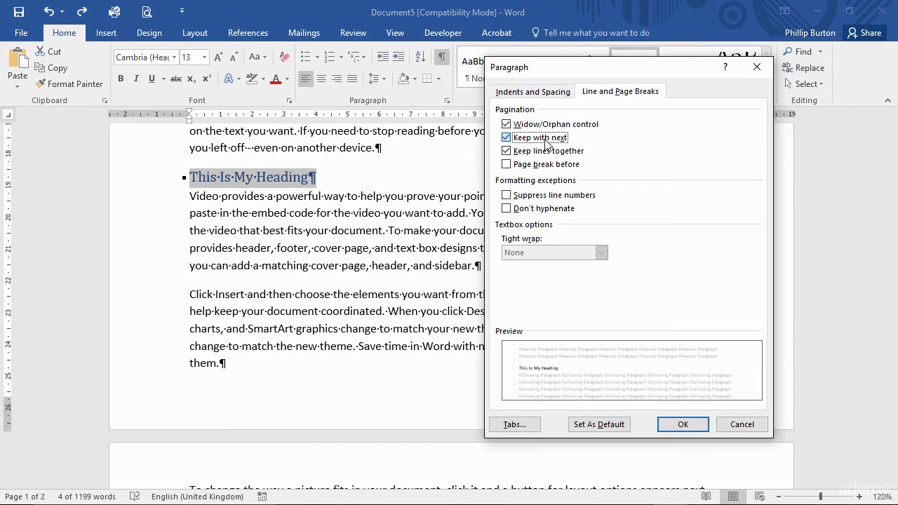
{"action": "left_click", "coordinate": [526, 151]}
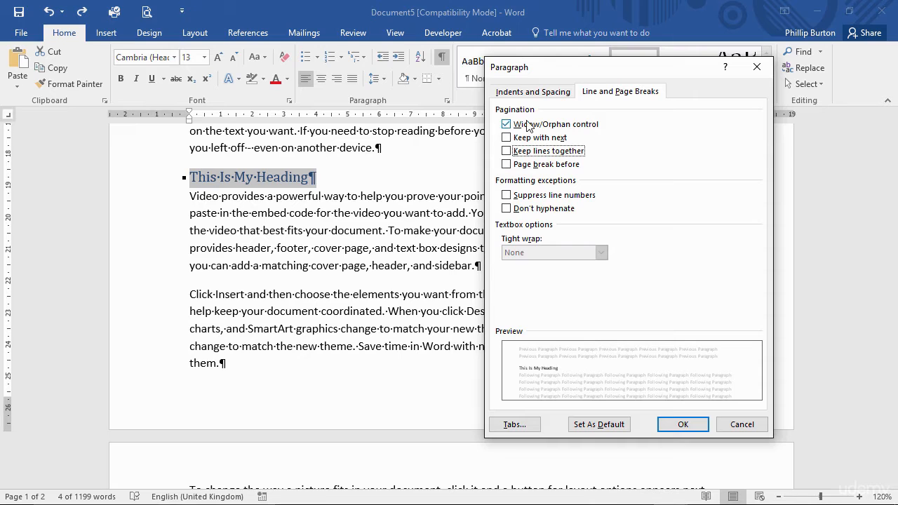
{"action": "left_click", "coordinate": [679, 429]}
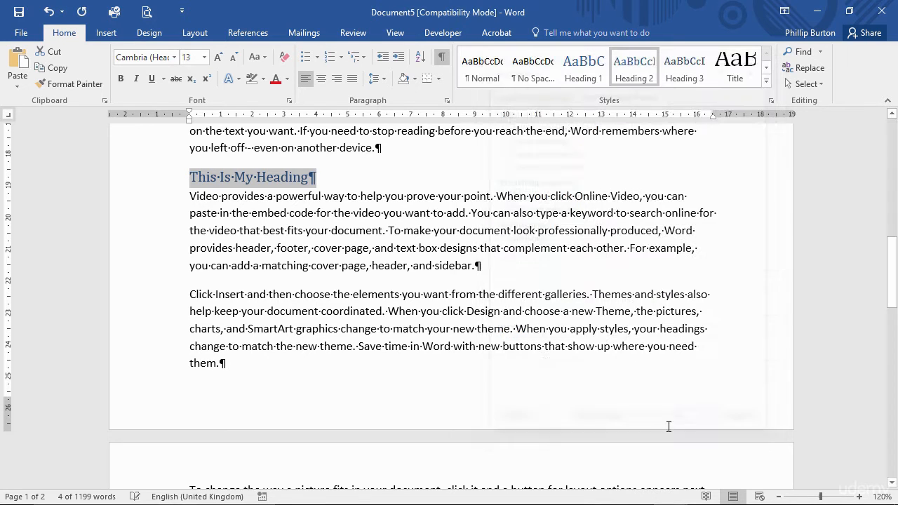
- Insert seven empty paragraphs directly above the heading so the page break falls between it and the "Video provides" paragraph
{"action": "left_click", "coordinate": [396, 147]}
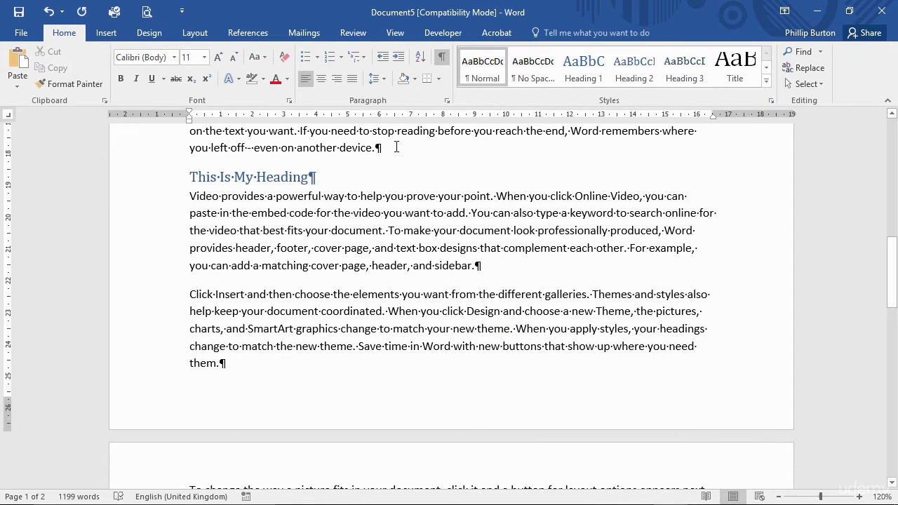
{"action": "key", "text": "Return"}
{"action": "key", "text": "Return"}
{"action": "key", "text": "Return"}
{"action": "key", "text": "Return"}
{"action": "key", "text": "Return"}
{"action": "key", "text": "Return"}
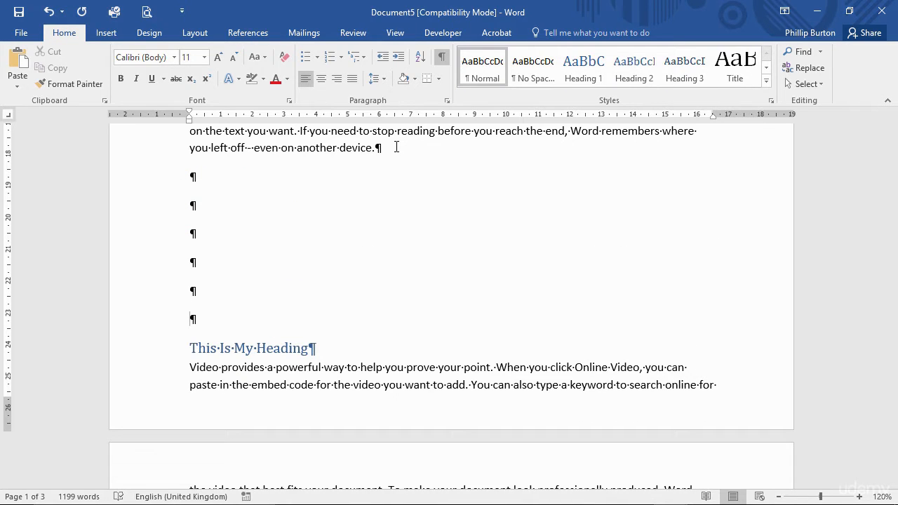
{"action": "key", "text": "Return"}
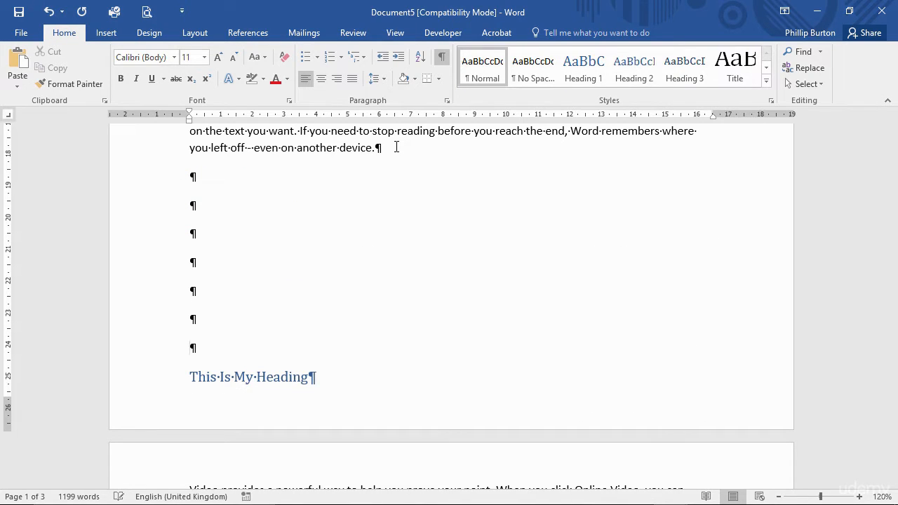
{"action": "left_click", "coordinate": [137, 377]}
{"action": "scroll", "coordinate": [160, 385], "scroll_direction": "down", "scroll_amount": 2}
{"action": "left_click", "coordinate": [162, 410]}
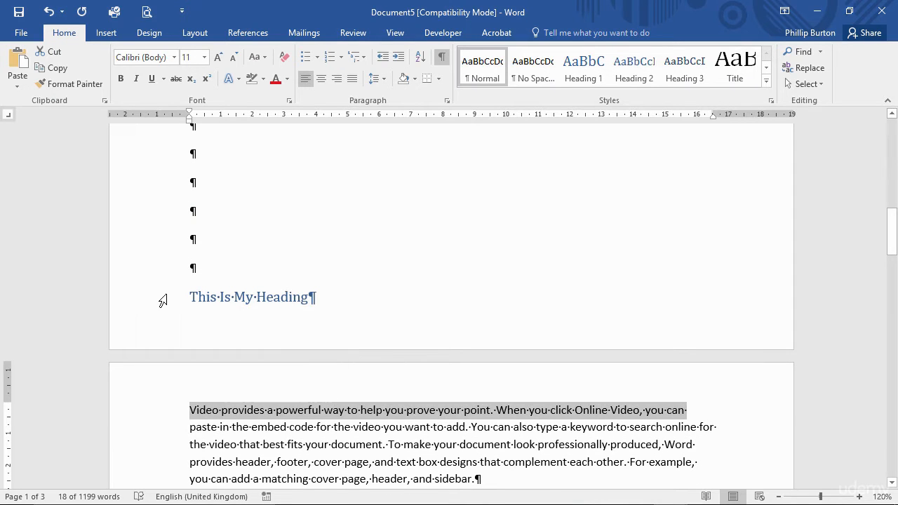
{"action": "scroll", "coordinate": [170, 337], "scroll_direction": "down", "scroll_amount": 2}
{"action": "left_click_drag", "start_coordinate": [170, 338], "coordinate": [178, 426]}
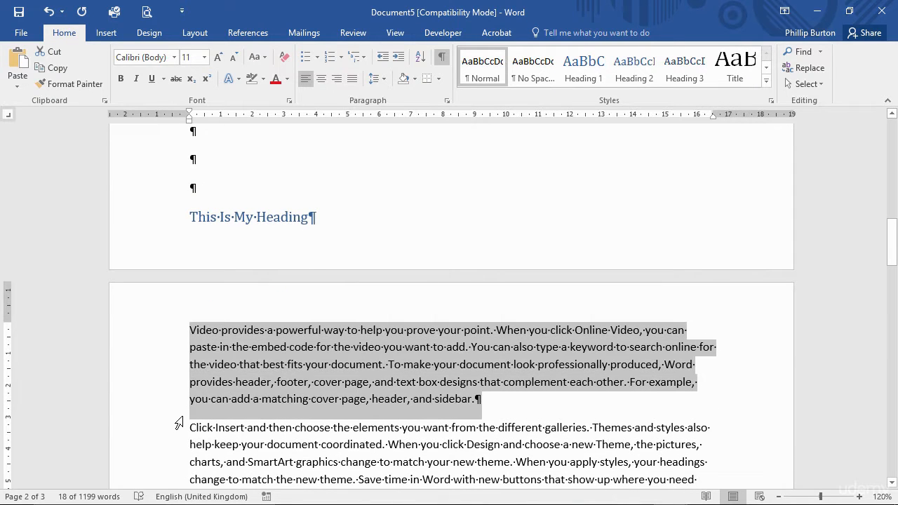
- Turn on Keep with next for the "This Is My Heading" paragraph
{"action": "left_click", "coordinate": [161, 227]}
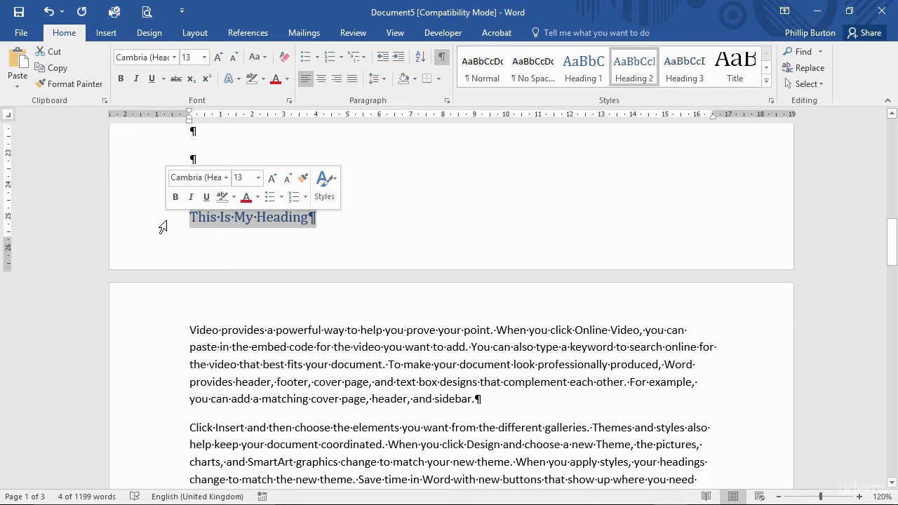
{"action": "left_click", "coordinate": [446, 100]}
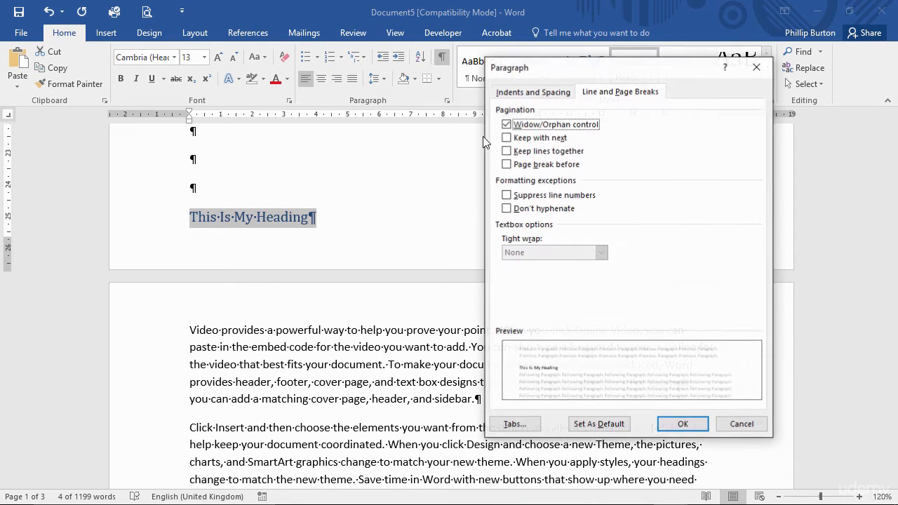
{"action": "left_click", "coordinate": [523, 140]}
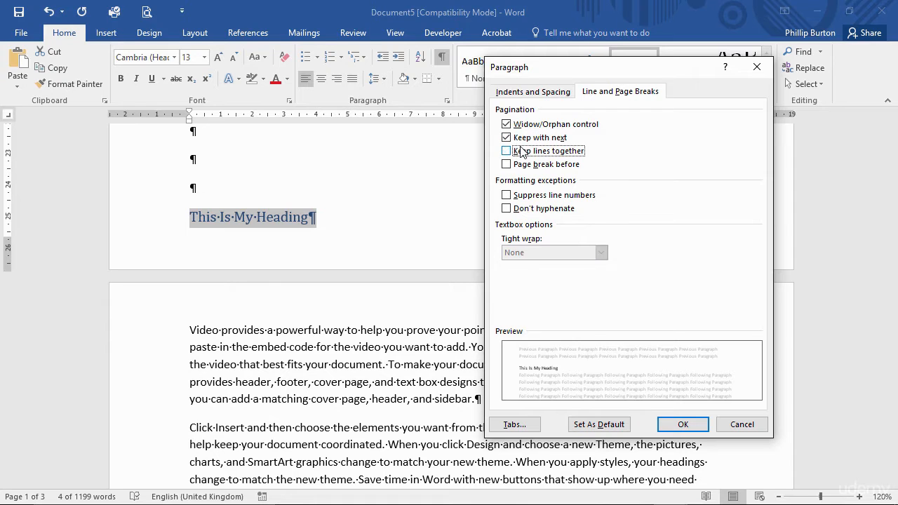
{"action": "left_click", "coordinate": [670, 428]}
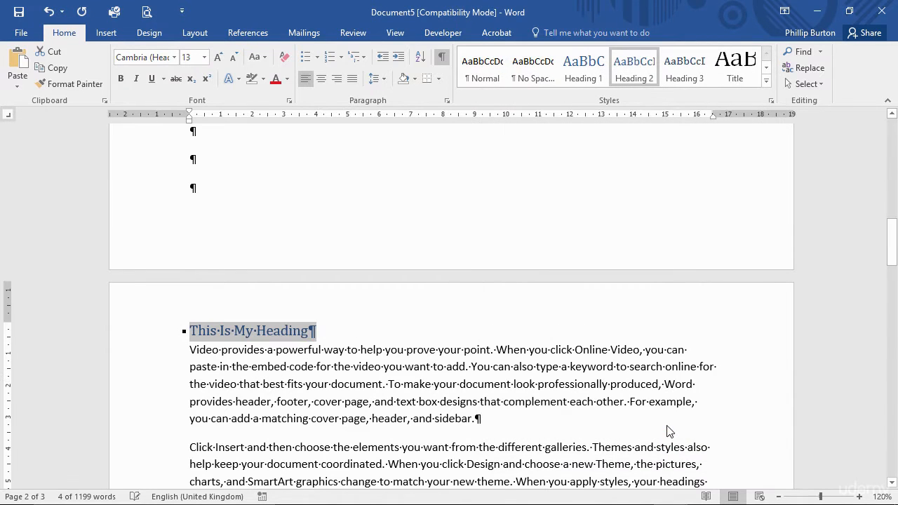
- Check the heading's Line and Page Breaks pagination options again without changing anything
{"action": "right_click", "coordinate": [247, 333]}
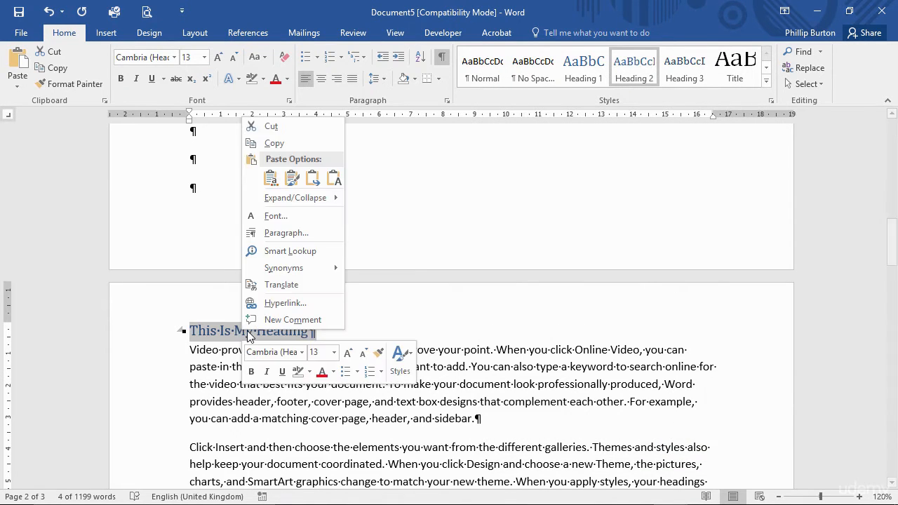
{"action": "left_click", "coordinate": [308, 233]}
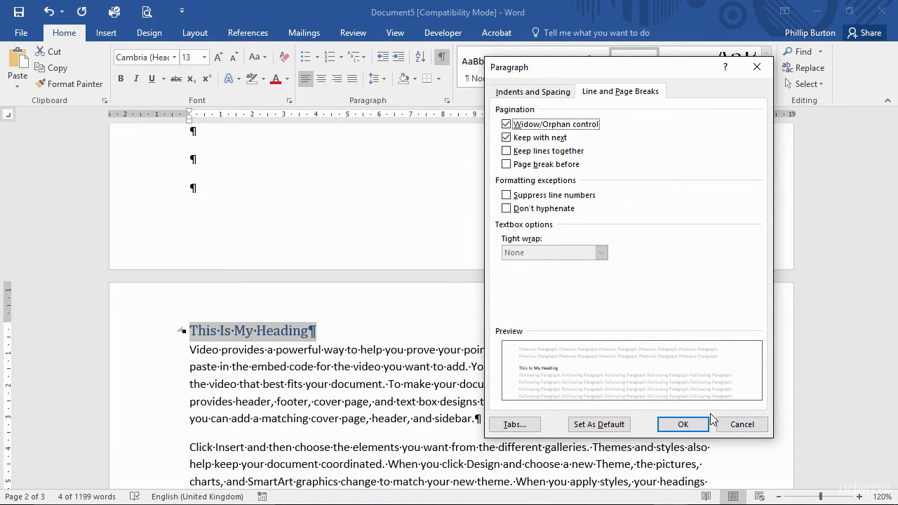
{"action": "left_click", "coordinate": [732, 424]}
- Extend the heading text with "– a very long Heading which has more than one line in it, so there."
{"action": "left_click", "coordinate": [311, 333]}
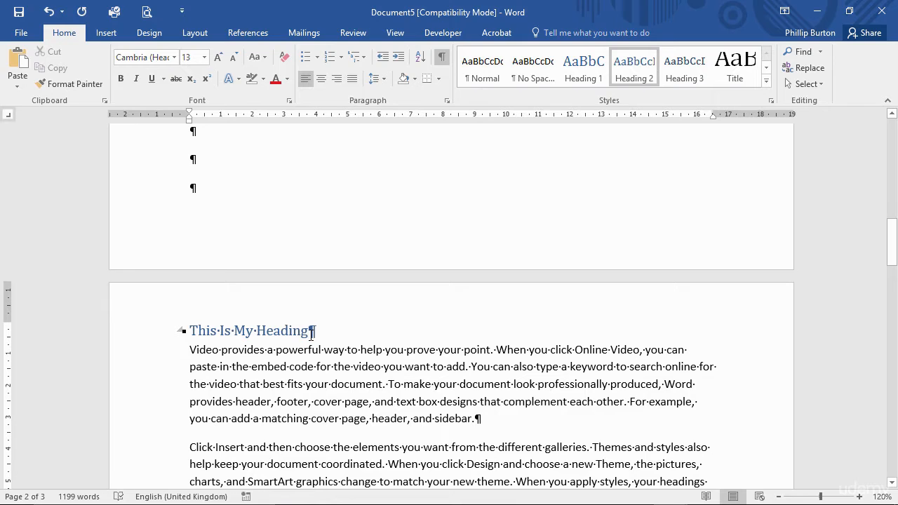
{"action": "type", "text": "Heading – a very lo"}
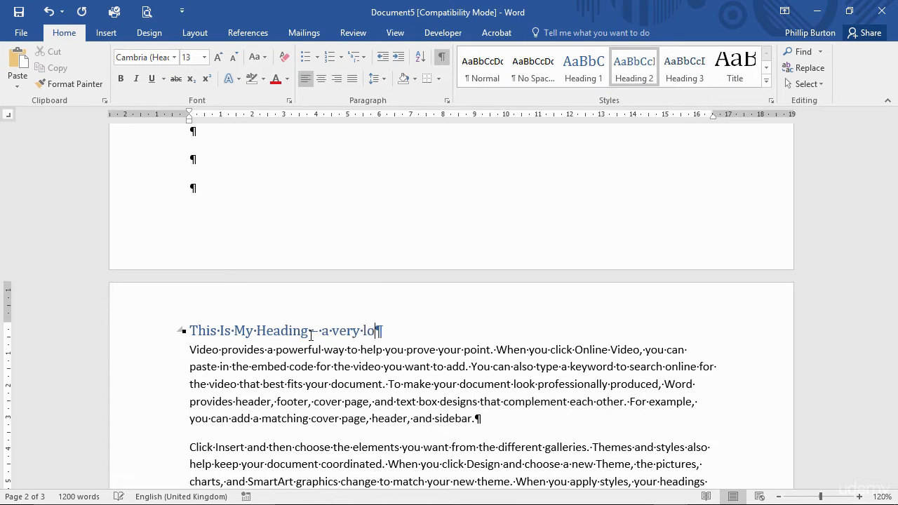
{"action": "type", "text": "ng Heading which "}
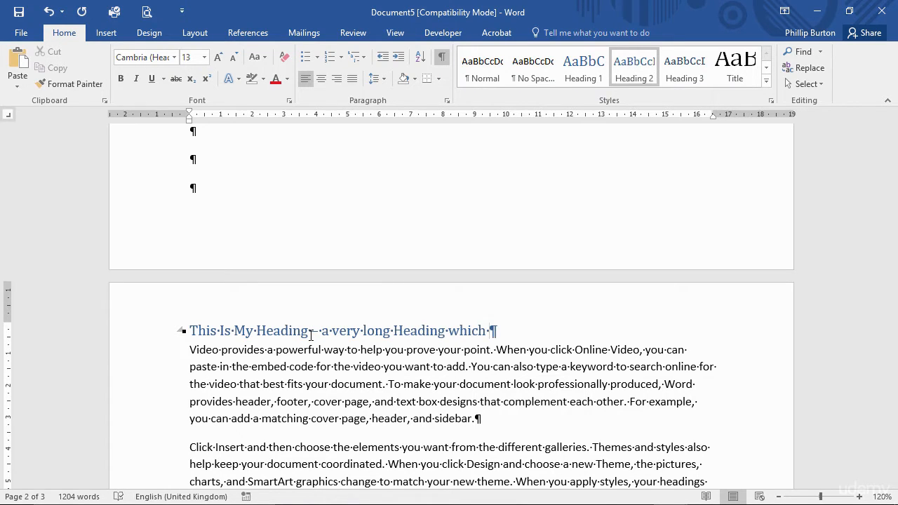
{"action": "type", "text": "has more than "}
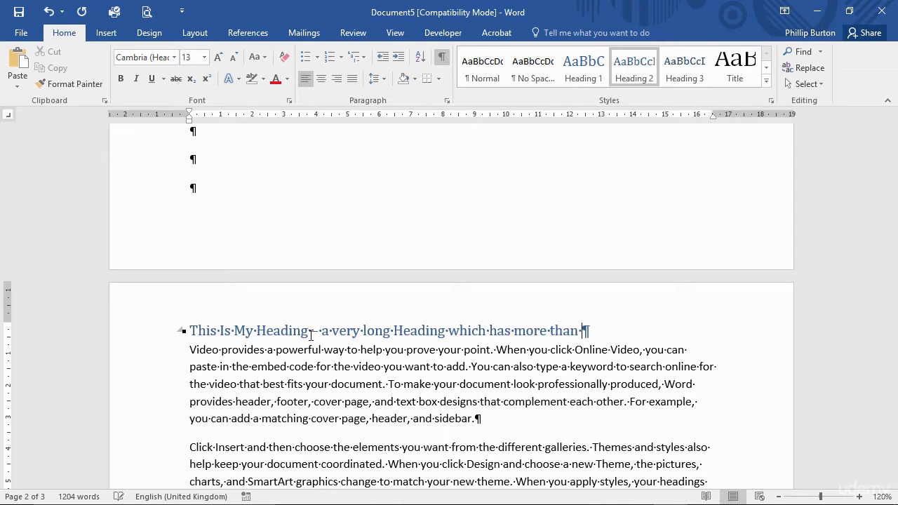
{"action": "type", "text": "one line in it"}
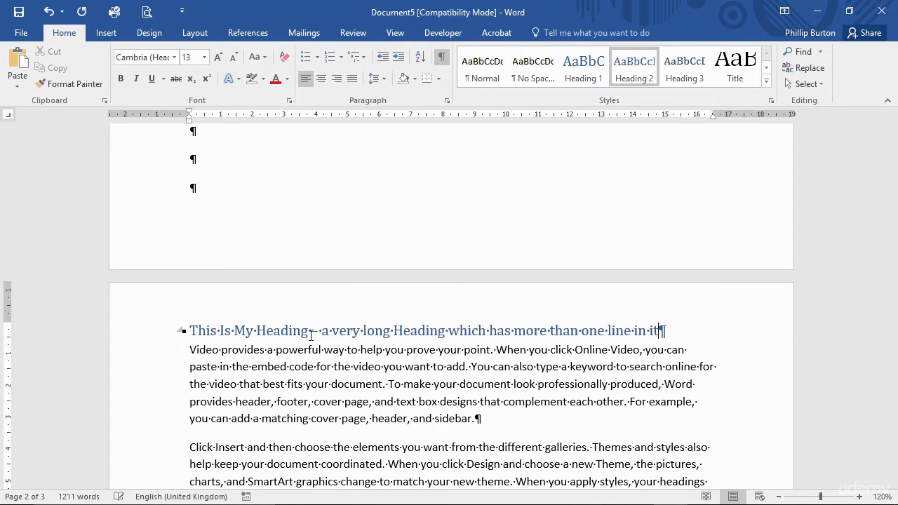
{"action": "type", "text": ", so there."}
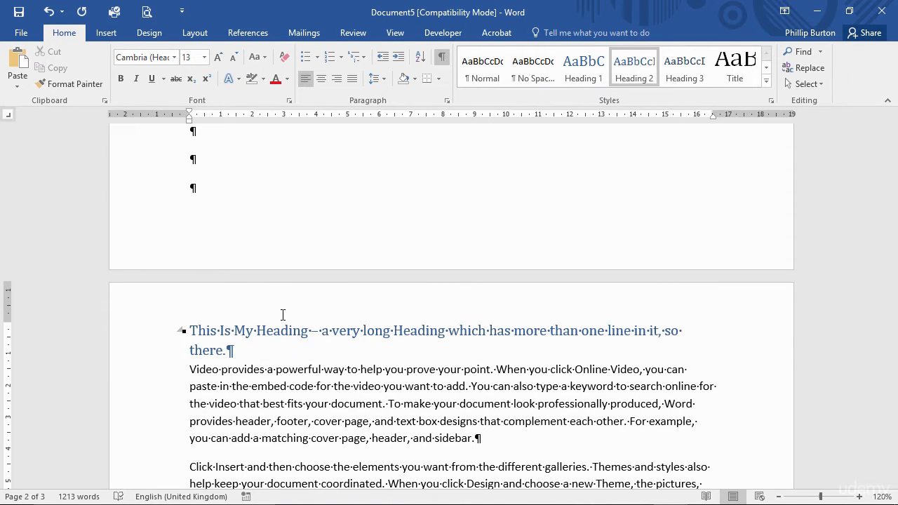
- Delete two of the empty paragraphs directly above the long heading
{"action": "left_click", "coordinate": [157, 192]}
{"action": "key", "text": "Delete"}
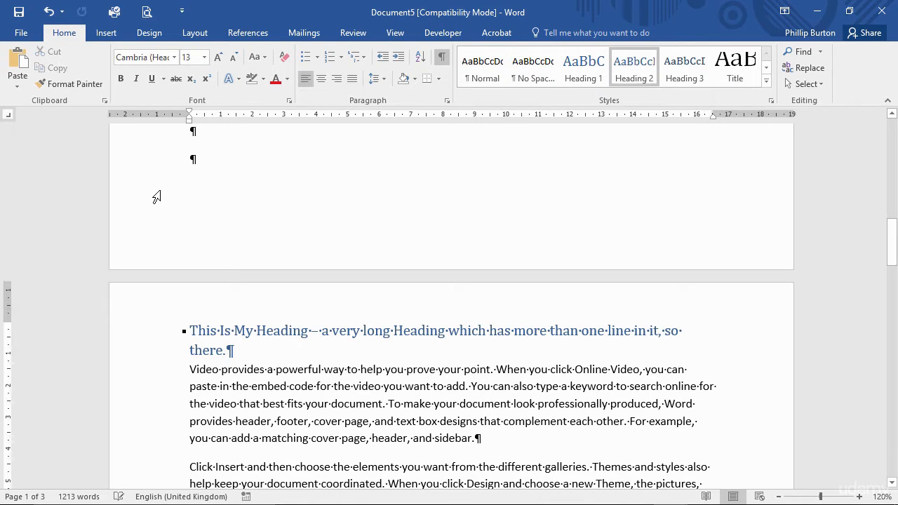
{"action": "left_click", "coordinate": [160, 167]}
{"action": "key", "text": "Delete"}
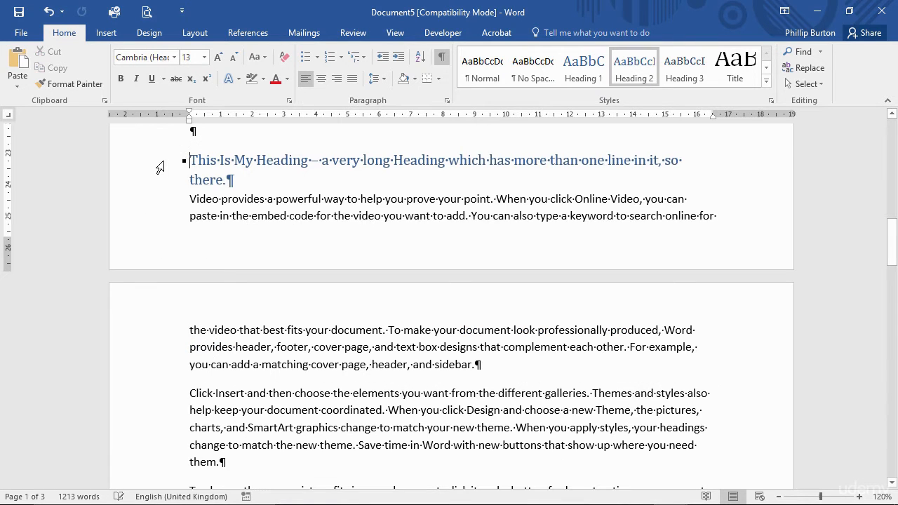
- Turn on Keep lines together for the whole two-line heading, with Keep with next also on
{"action": "left_click_drag", "start_coordinate": [160, 167], "coordinate": [158, 186]}
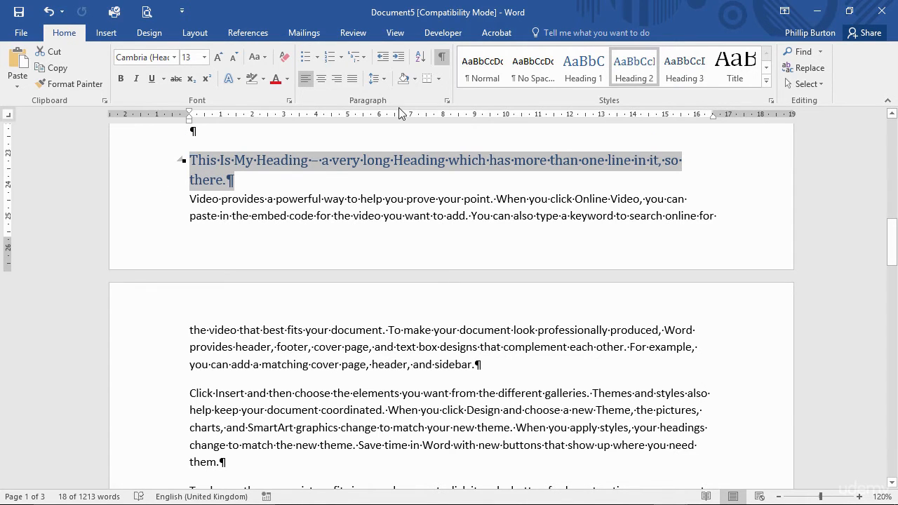
{"action": "left_click", "coordinate": [446, 101]}
{"action": "left_click", "coordinate": [533, 140]}
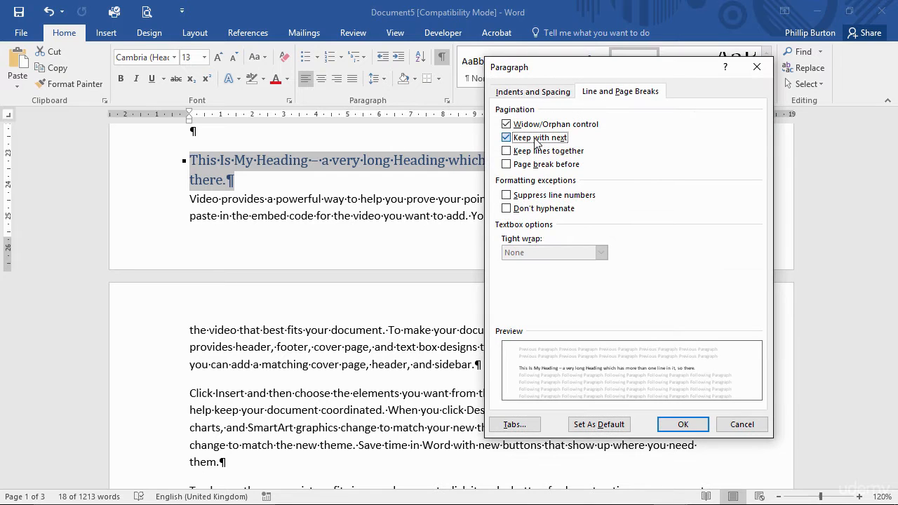
{"action": "left_click", "coordinate": [536, 151]}
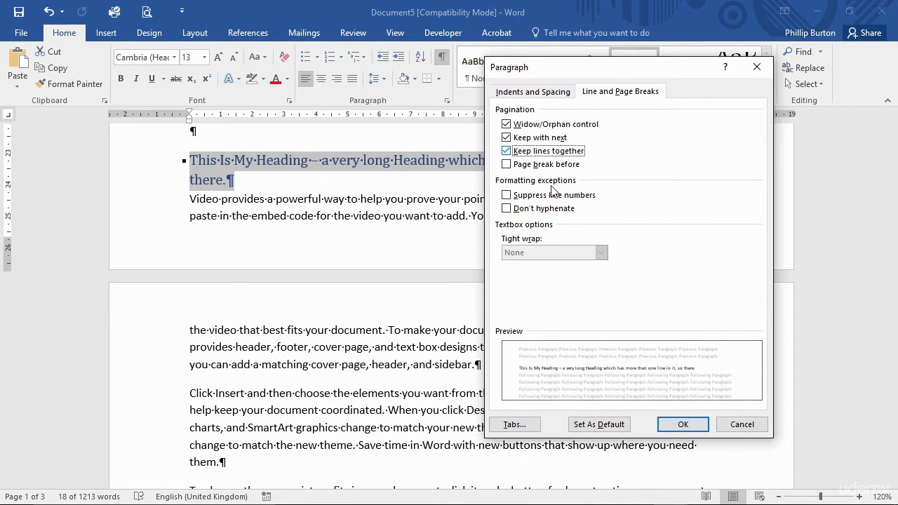
{"action": "left_click", "coordinate": [677, 426]}
- Review the Line and Page Breaks pagination options of the "Video provides" paragraph, leaving them as they are
{"action": "left_click", "coordinate": [153, 170]}
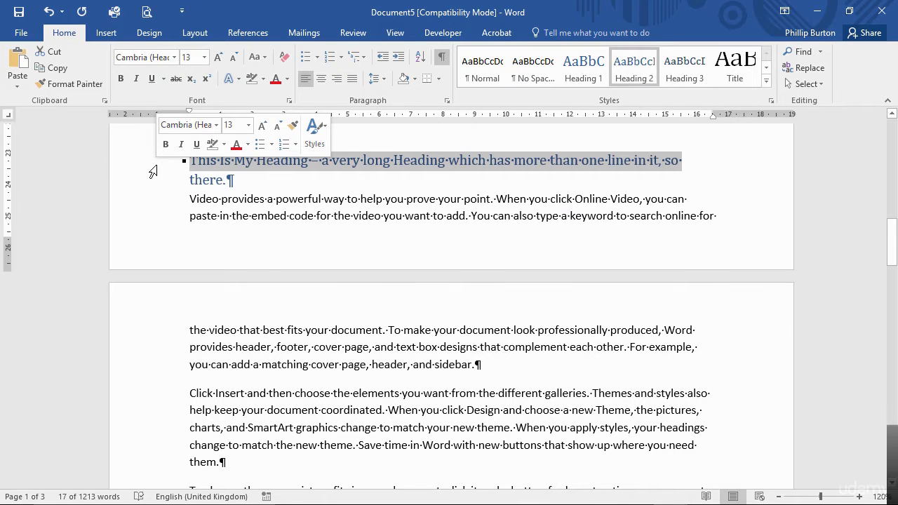
{"action": "left_click", "coordinate": [212, 200]}
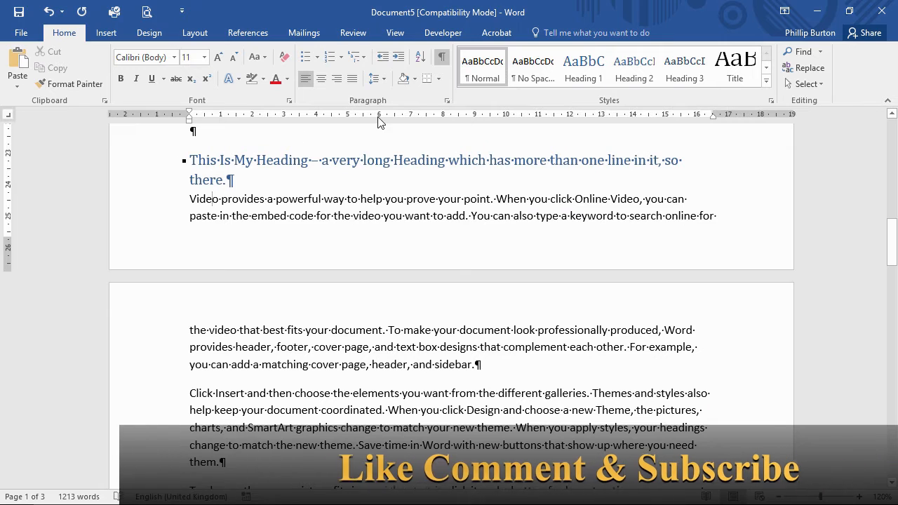
{"action": "left_click", "coordinate": [447, 101]}
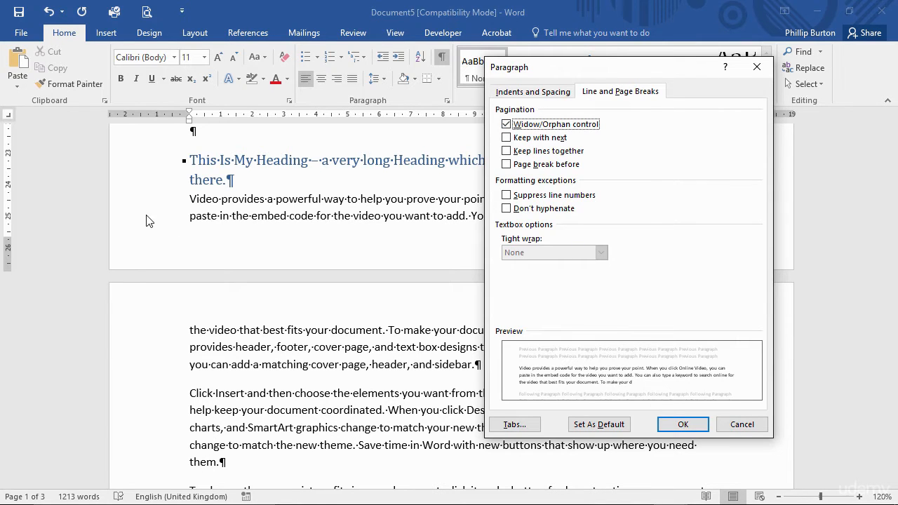
{"action": "left_click", "coordinate": [683, 425]}
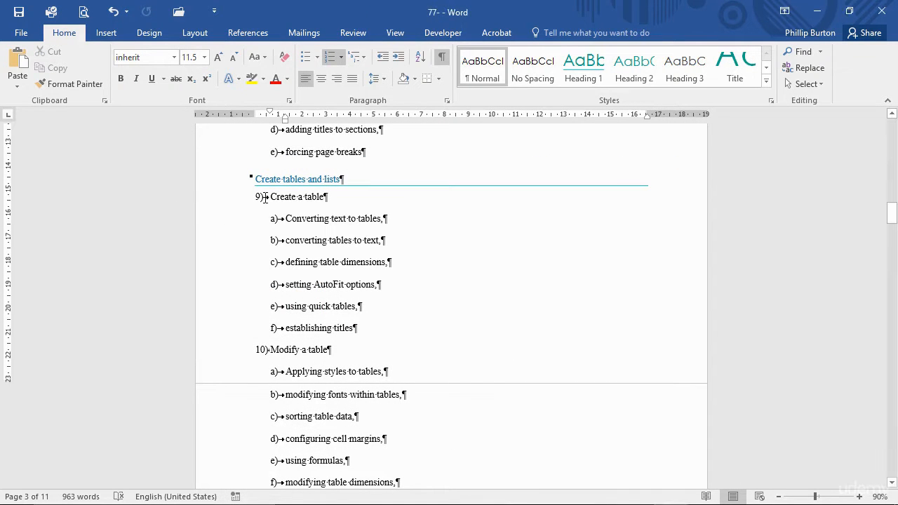
- In the 77- document, select the "Create a table" item with its sub-items, and the "using quick tables" line alone
{"action": "left_click_drag", "start_coordinate": [243, 198], "coordinate": [359, 331]}
{"action": "left_click", "coordinate": [263, 310]}
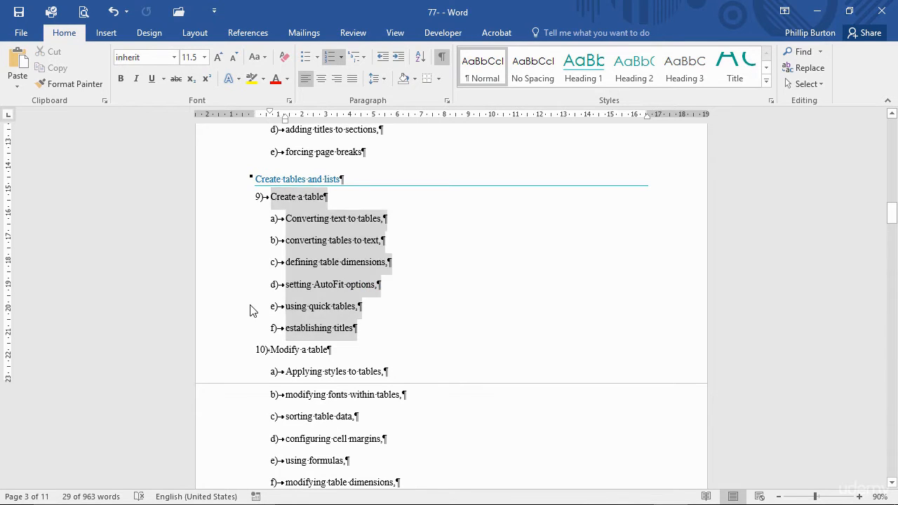
{"action": "left_click", "coordinate": [228, 314]}
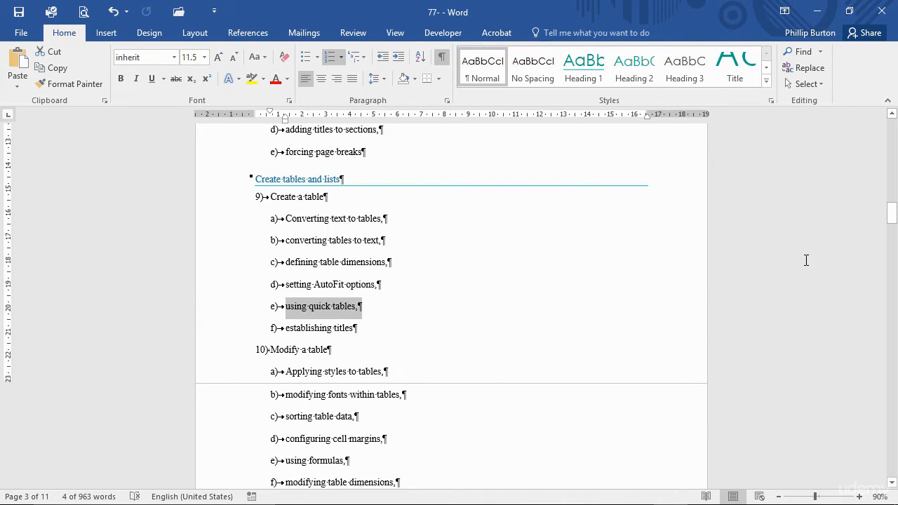
- Insert a table of 5 columns and 3 rows with Auto fixed column width in the document's last empty paragraph
{"action": "left_click_drag", "start_coordinate": [891, 223], "coordinate": [891, 459]}
{"action": "left_click", "coordinate": [301, 337]}
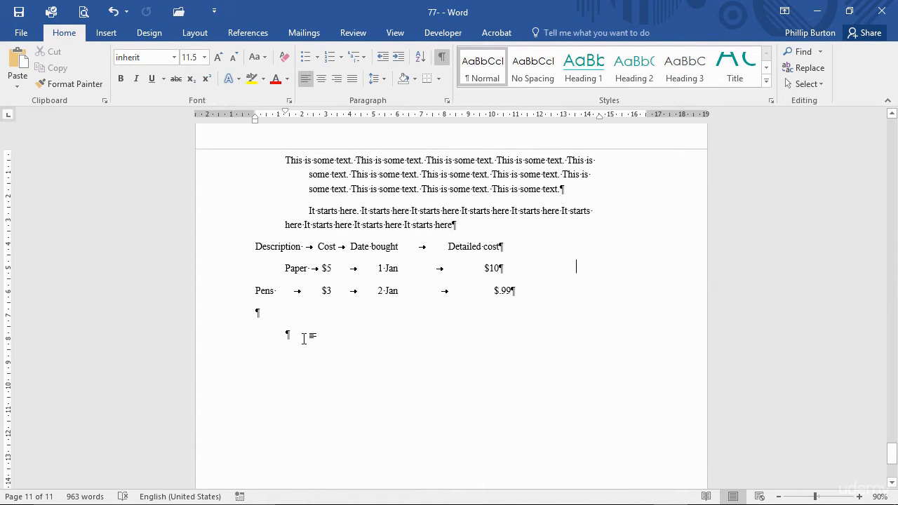
{"action": "left_click", "coordinate": [106, 32]}
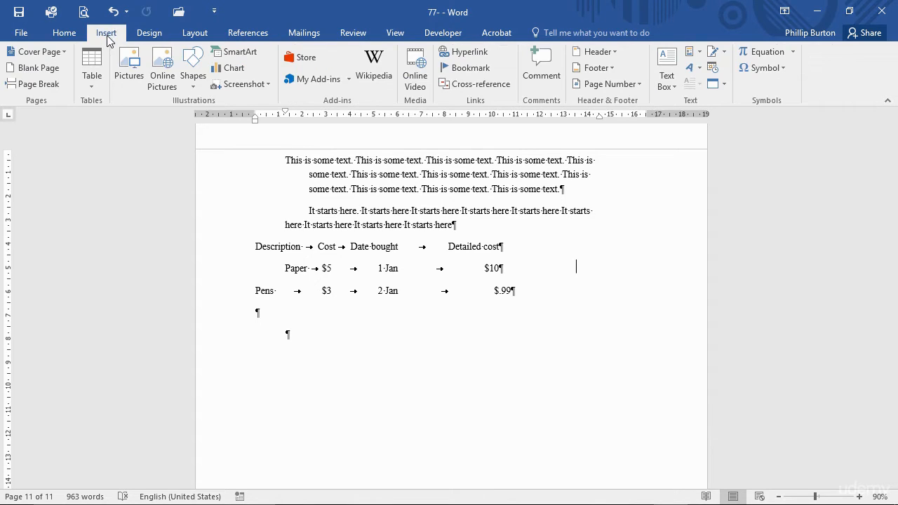
{"action": "left_click", "coordinate": [97, 74]}
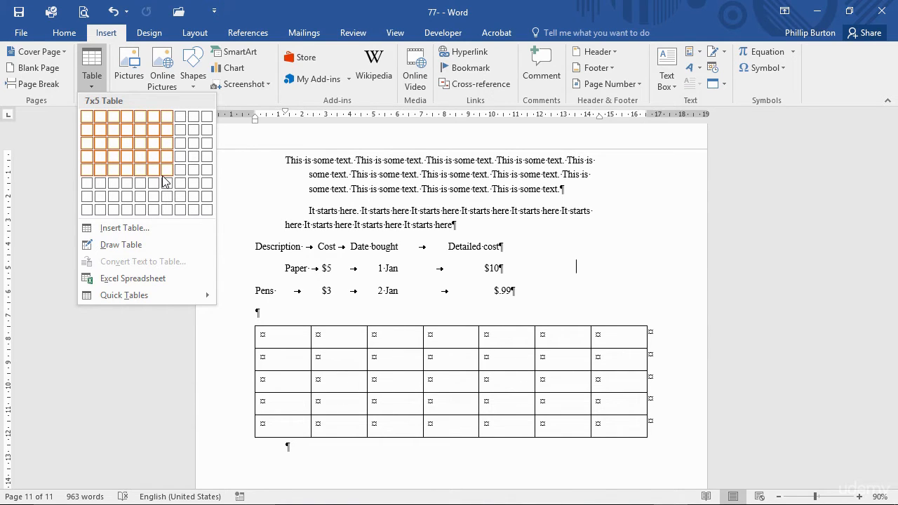
{"action": "left_click", "coordinate": [143, 229]}
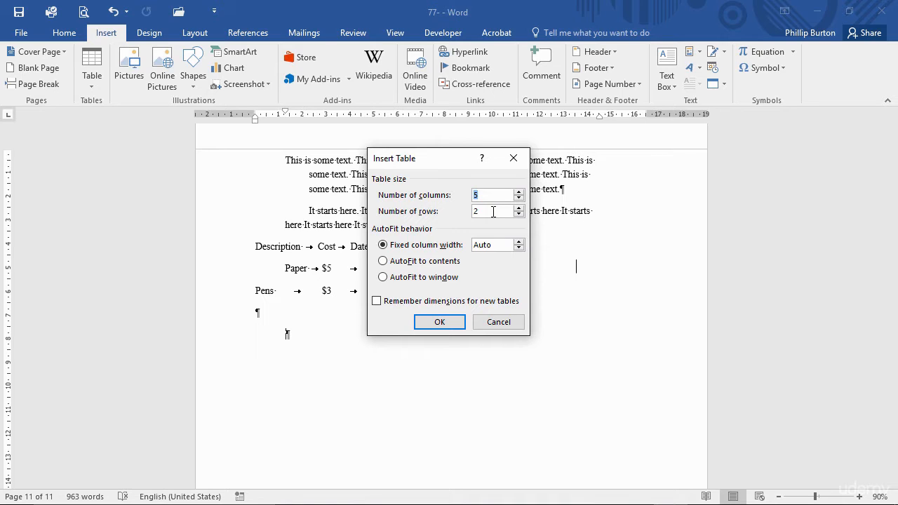
{"action": "double_click", "coordinate": [484, 213]}
{"action": "type", "text": "3"}
{"action": "key", "text": "ctrl"}
{"action": "left_click", "coordinate": [383, 261]}
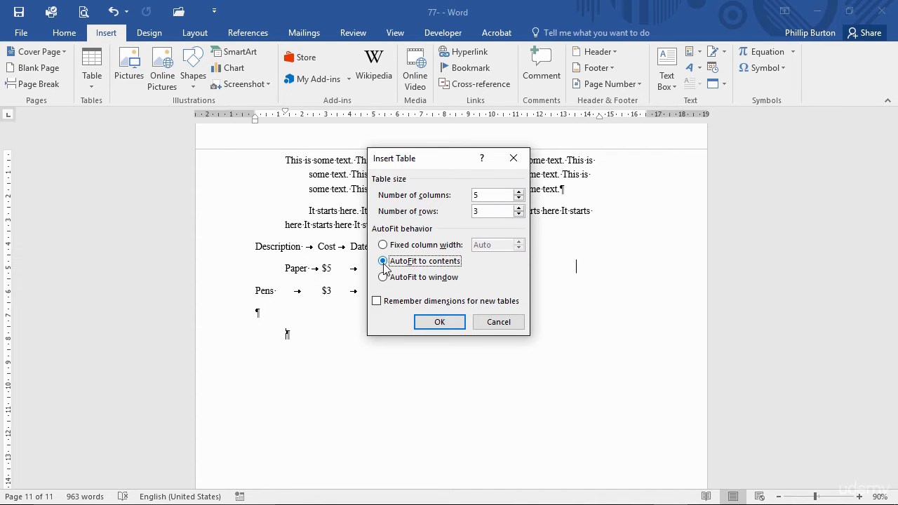
{"action": "left_click", "coordinate": [385, 277]}
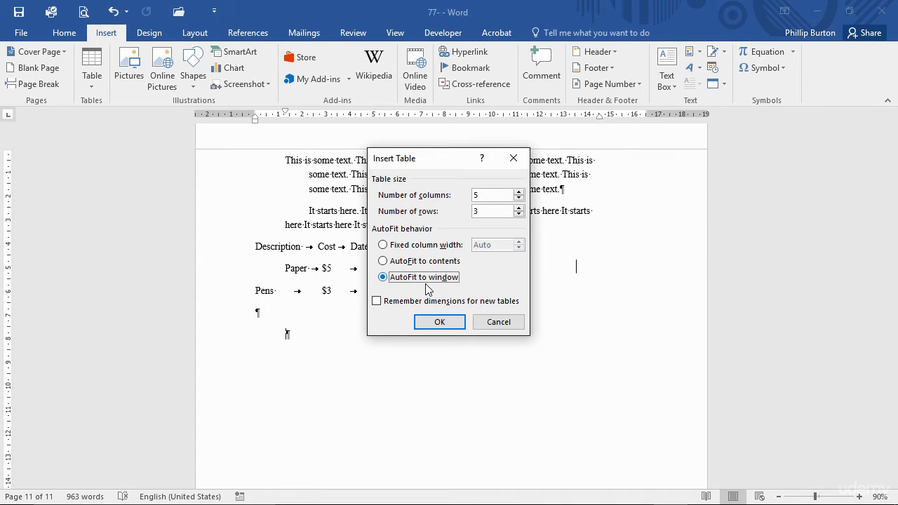
{"action": "left_click", "coordinate": [431, 267]}
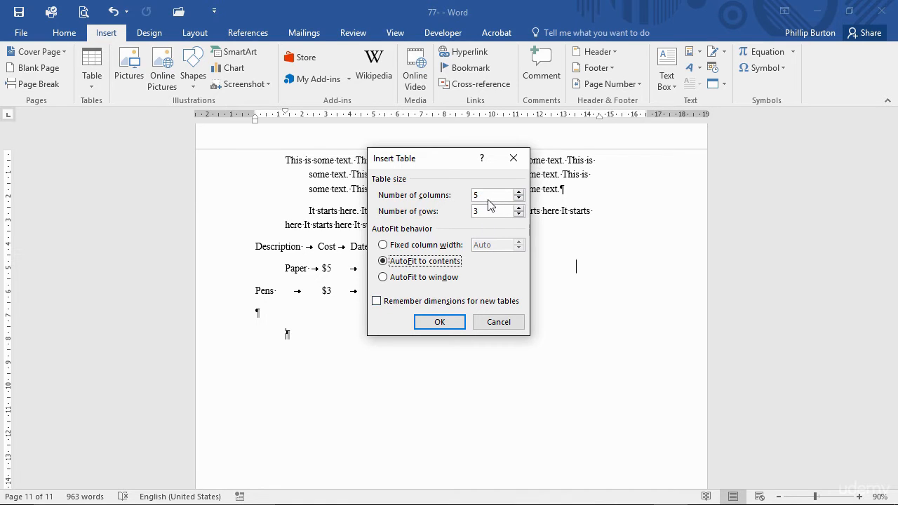
{"action": "left_click", "coordinate": [410, 247]}
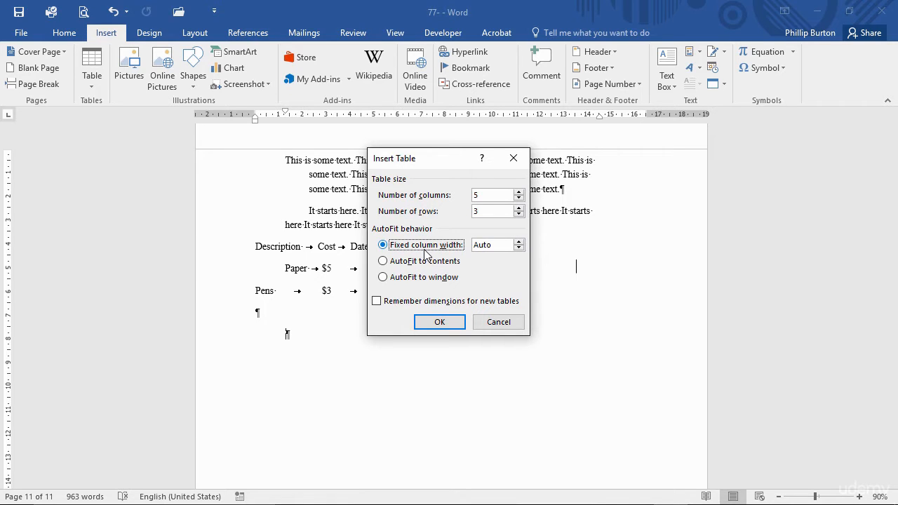
{"action": "left_click", "coordinate": [427, 321]}
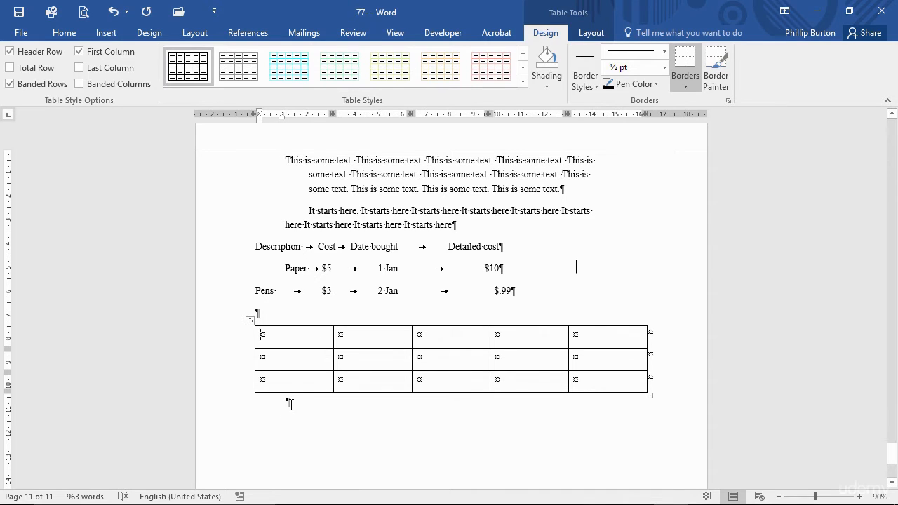
- Add an empty paragraph below the table and insert a second table of 5 columns and 2 rows set to AutoFit to contents
{"action": "left_click", "coordinate": [290, 404]}
{"action": "key", "text": "Return"}
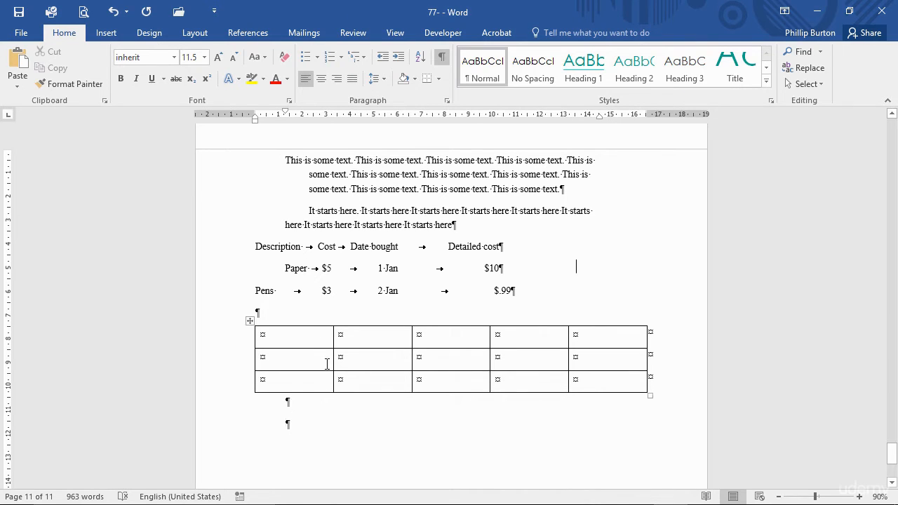
{"action": "left_click", "coordinate": [112, 34]}
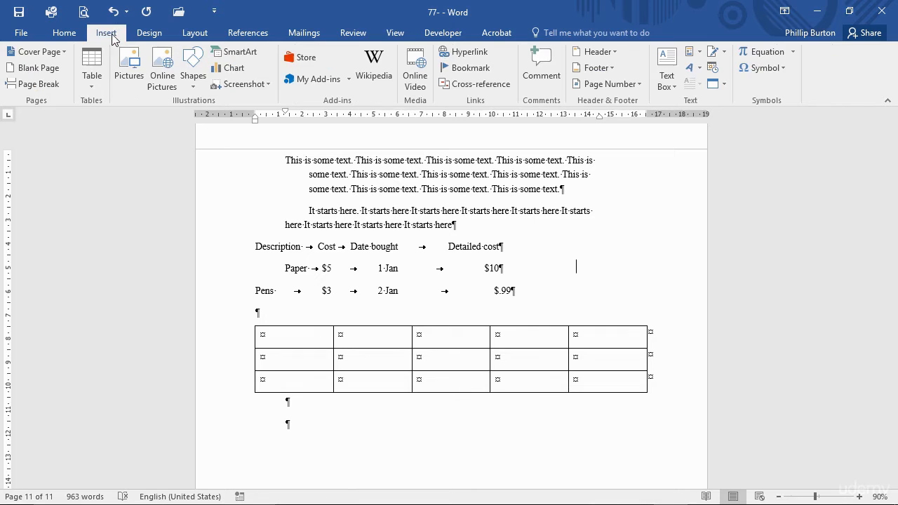
{"action": "left_click", "coordinate": [94, 89]}
{"action": "left_click", "coordinate": [118, 226]}
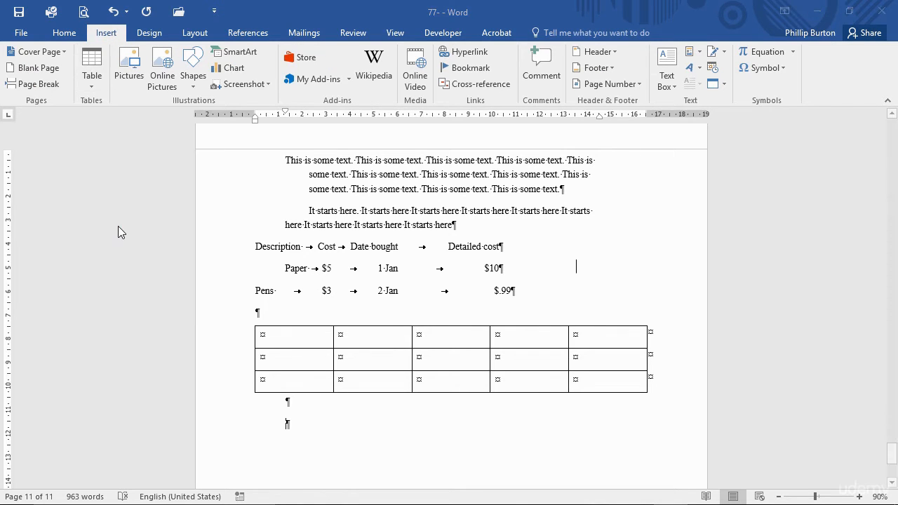
{"action": "left_click", "coordinate": [441, 265]}
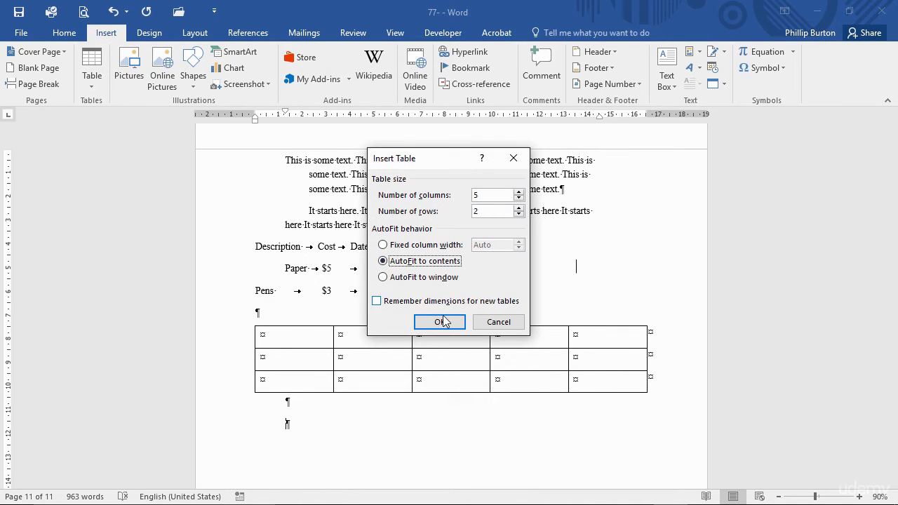
{"action": "left_click", "coordinate": [441, 321]}
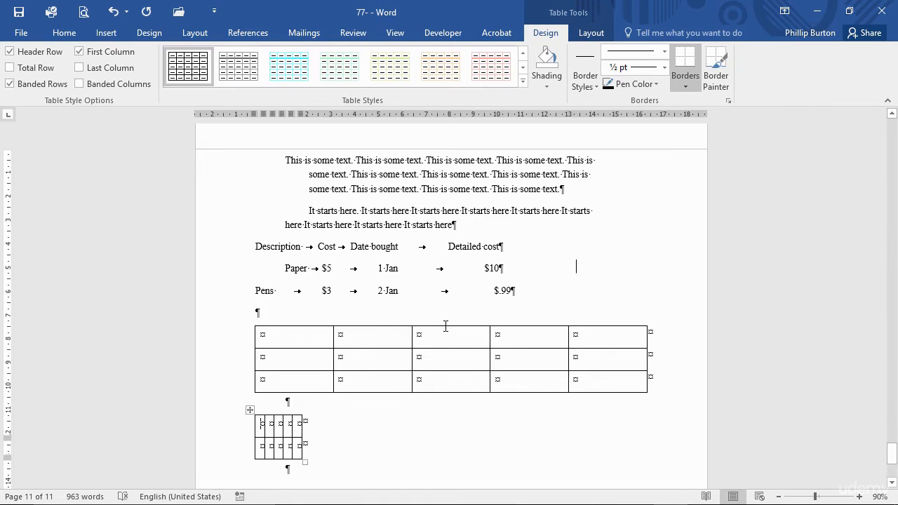
- Enter "I start typing" and "That it gests bigger" in the first two cells of the second table's top row
{"action": "type", "text": "I start typing"}
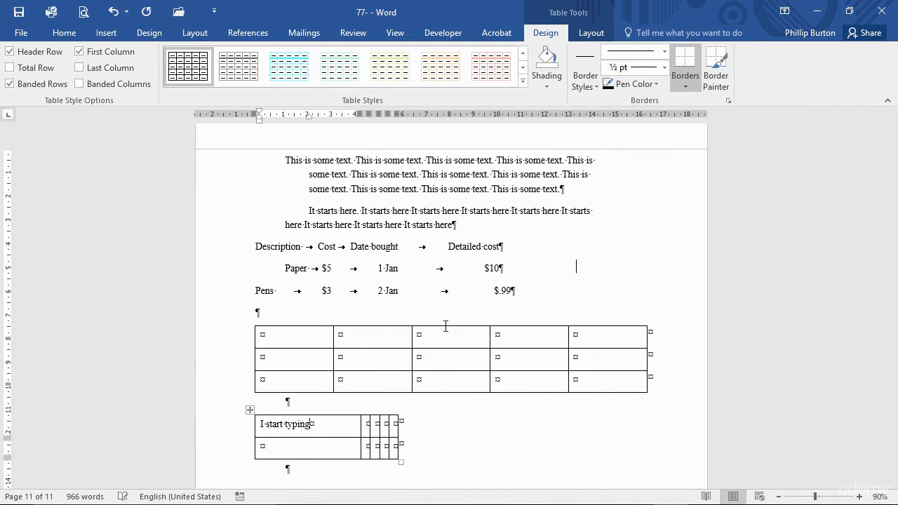
{"action": "key", "text": "Tab"}
{"action": "type", "text": "That it gests"}
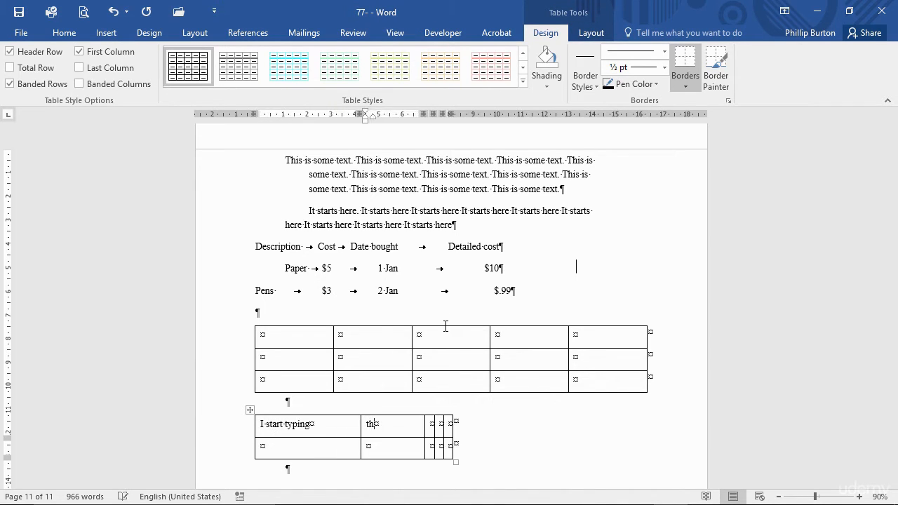
{"action": "type", "text": " bigger"}
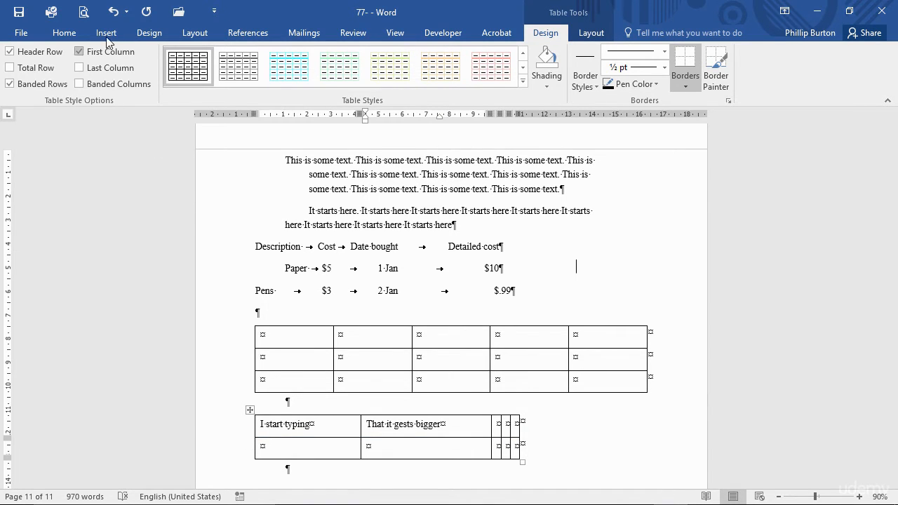
- Set the right indentation of both tables and their adjoining paragraphs to 0, and correct "gests" to "gets" in the second table
{"action": "left_click", "coordinate": [63, 33]}
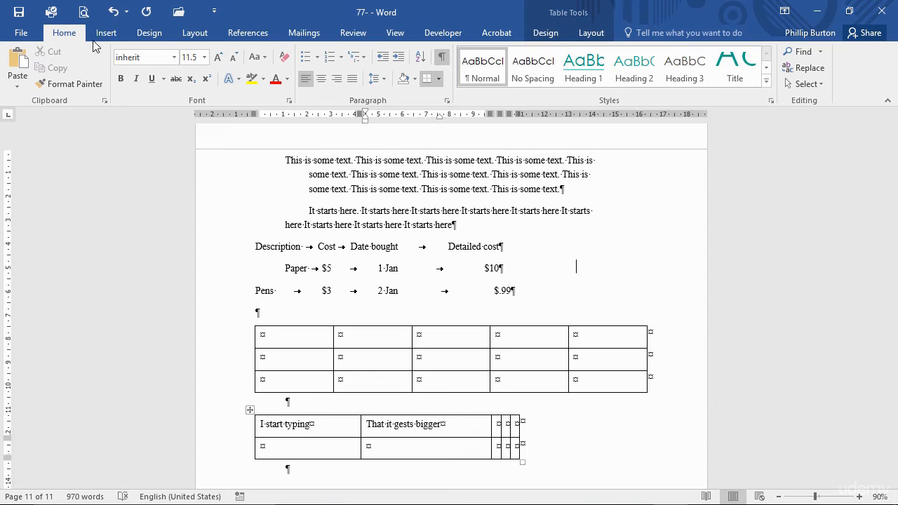
{"action": "left_click", "coordinate": [447, 101]}
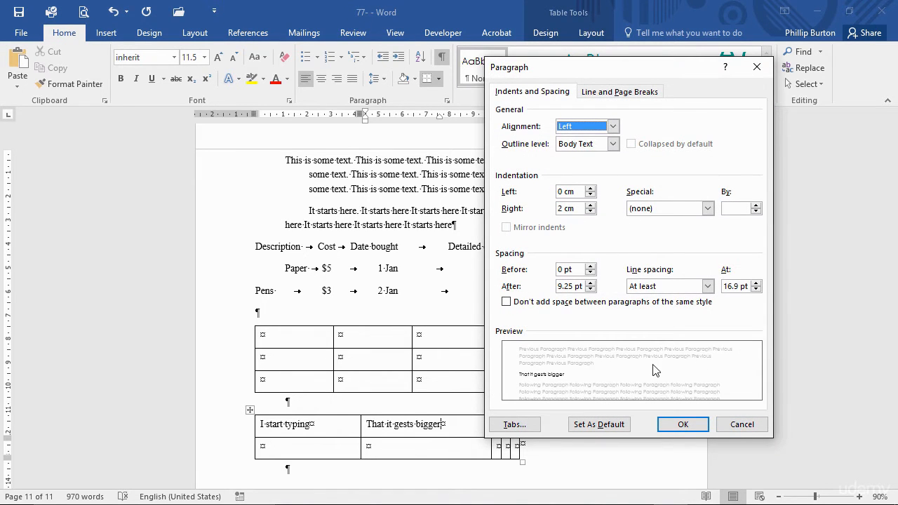
{"action": "left_click", "coordinate": [741, 426]}
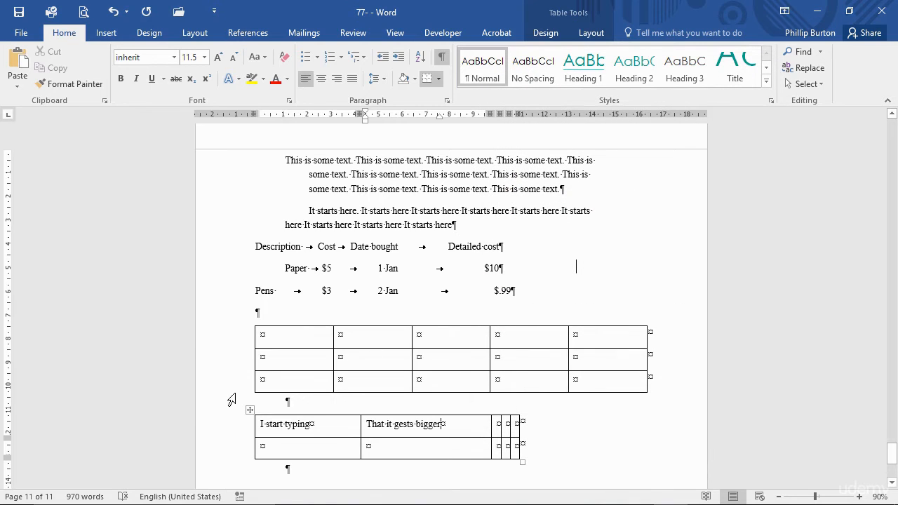
{"action": "left_click_drag", "start_coordinate": [232, 399], "coordinate": [293, 484]}
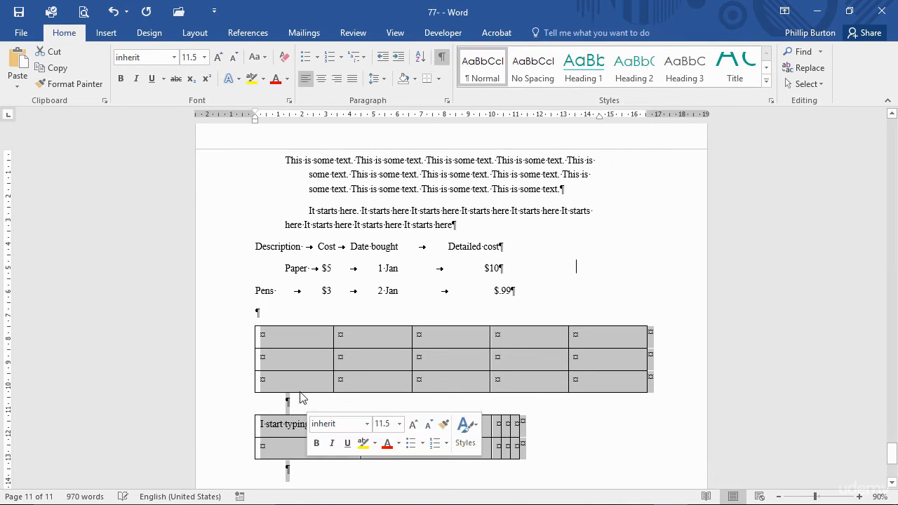
{"action": "left_click", "coordinate": [446, 100]}
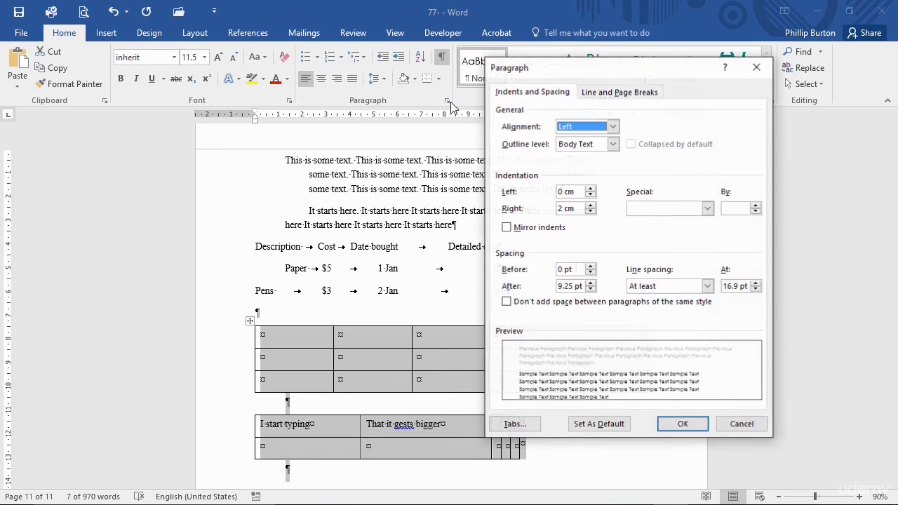
{"action": "left_click", "coordinate": [559, 209]}
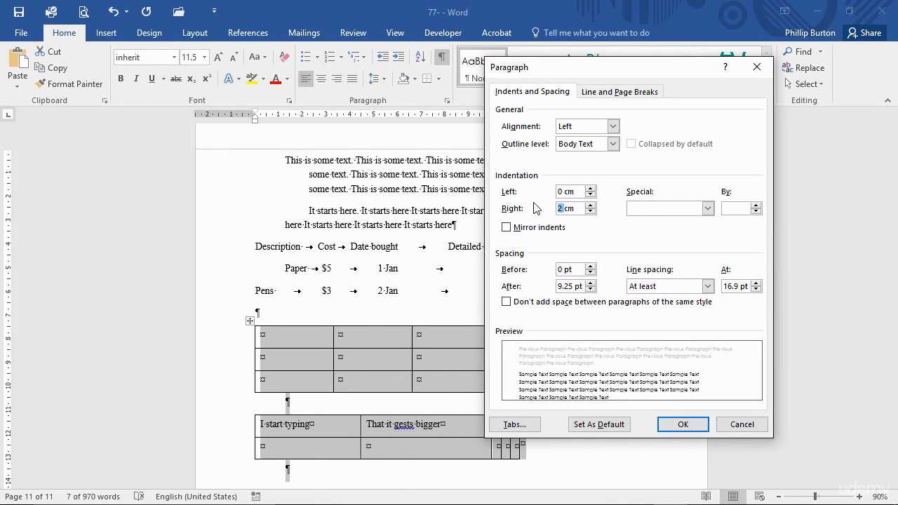
{"action": "type", "text": "0"}
{"action": "left_click", "coordinate": [677, 425]}
{"action": "left_click", "coordinate": [353, 424]}
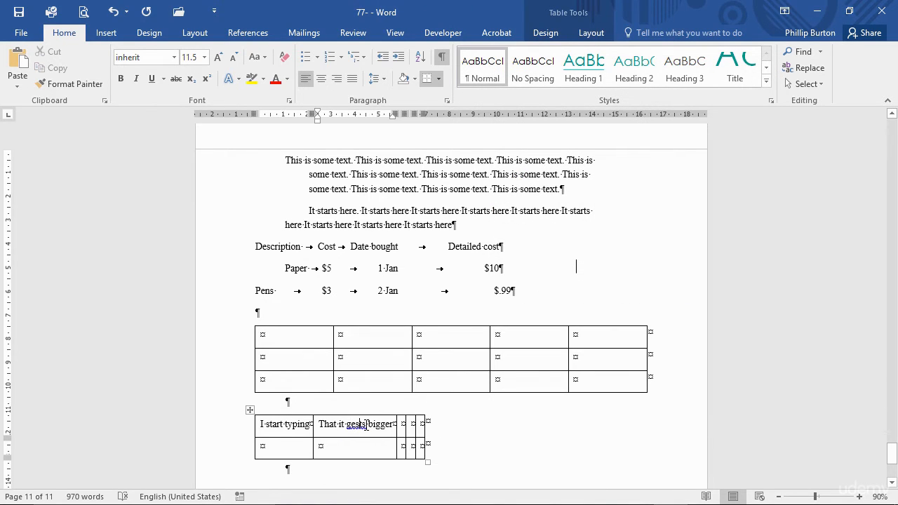
{"action": "key", "text": "BackSpace"}
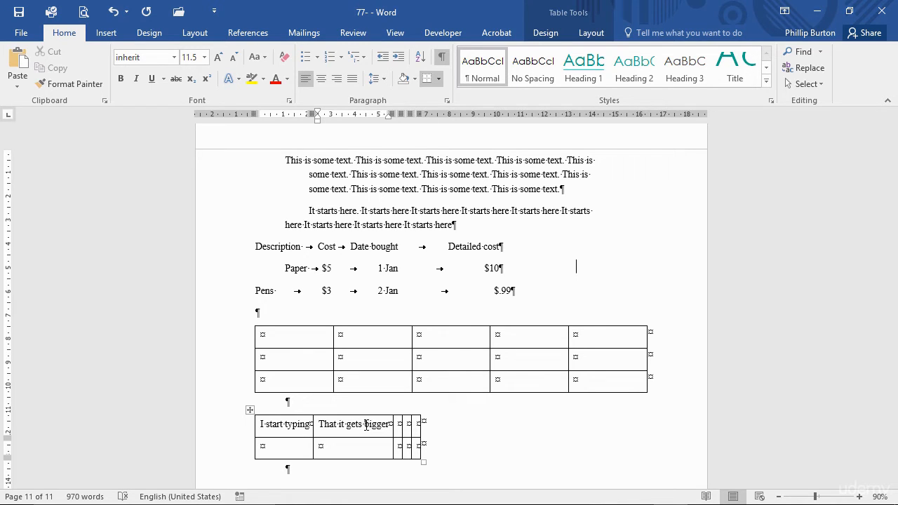
- Below the second table, draw a table about 10.2 by 2.8 cm with two columns, splitting only the left column into two rows
{"action": "left_click", "coordinate": [309, 477]}
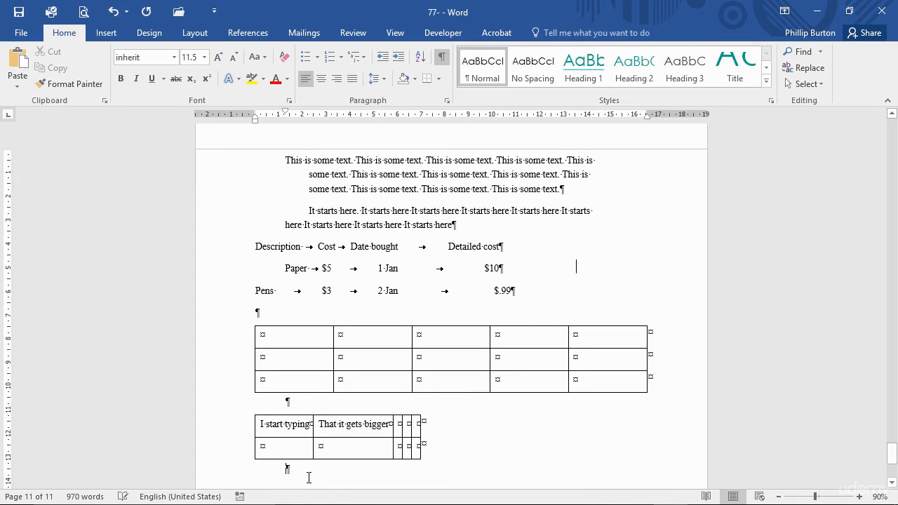
{"action": "key", "text": "Return"}
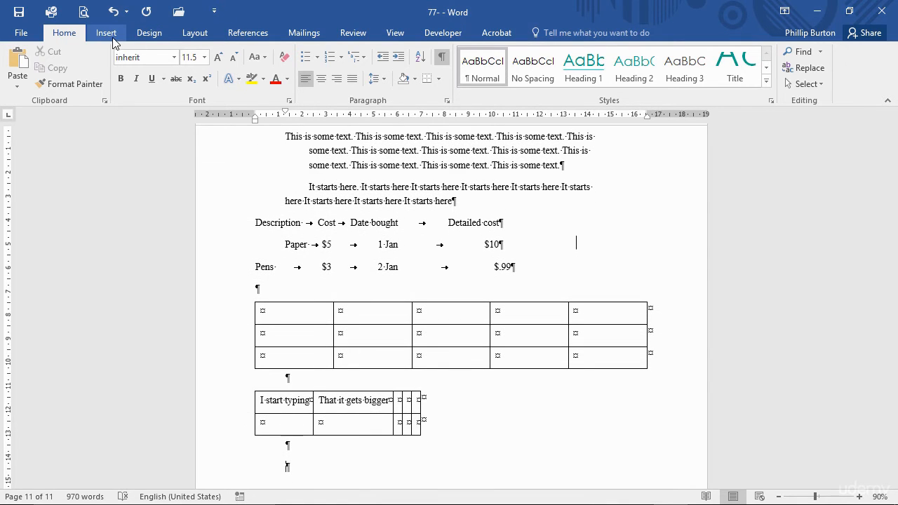
{"action": "left_click", "coordinate": [110, 40]}
{"action": "left_click", "coordinate": [94, 74]}
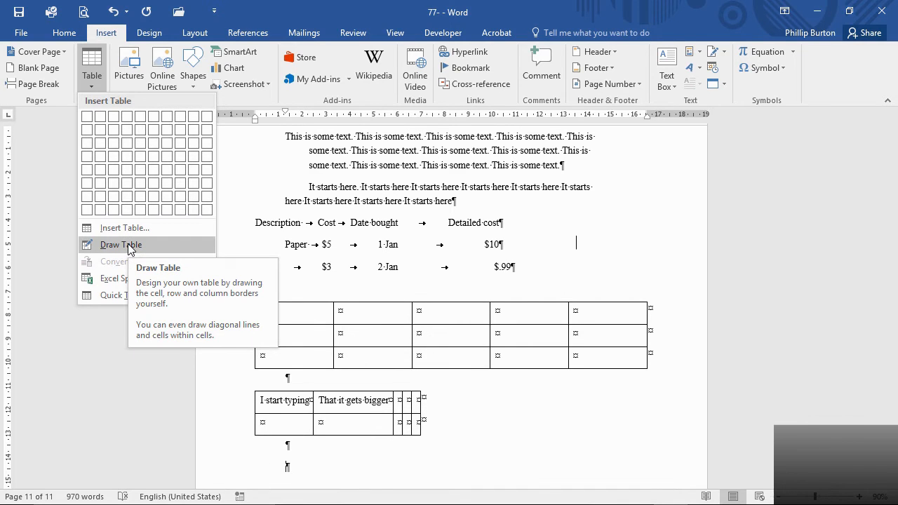
{"action": "scroll", "coordinate": [370, 347], "scroll_direction": "down", "scroll_amount": 4}
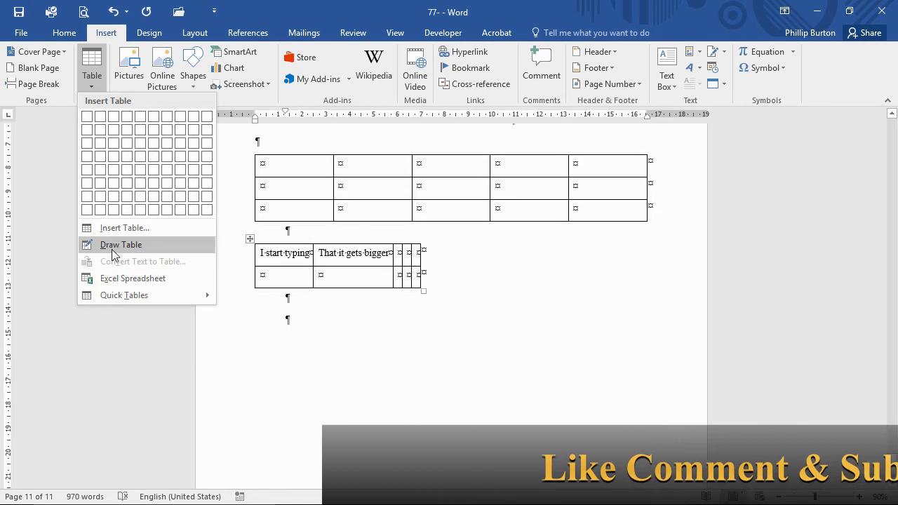
{"action": "left_click", "coordinate": [114, 244]}
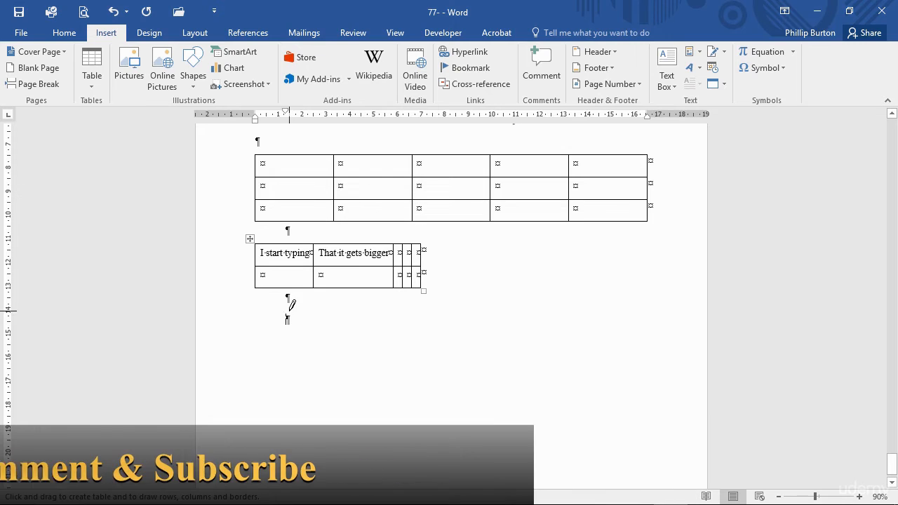
{"action": "mouse_move", "coordinate": [288, 310]}
{"action": "left_mouse_down"}
{"action": "mouse_move", "coordinate": [431, 365]}
{"action": "mouse_move", "coordinate": [531, 376]}
{"action": "left_mouse_up"}
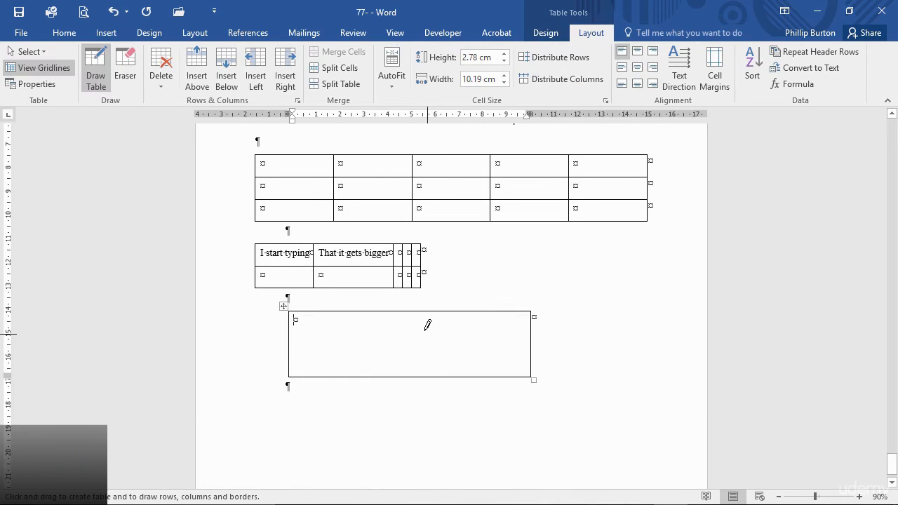
{"action": "left_click_drag", "start_coordinate": [407, 311], "coordinate": [406, 365]}
{"action": "left_click_drag", "start_coordinate": [293, 341], "coordinate": [406, 343]}
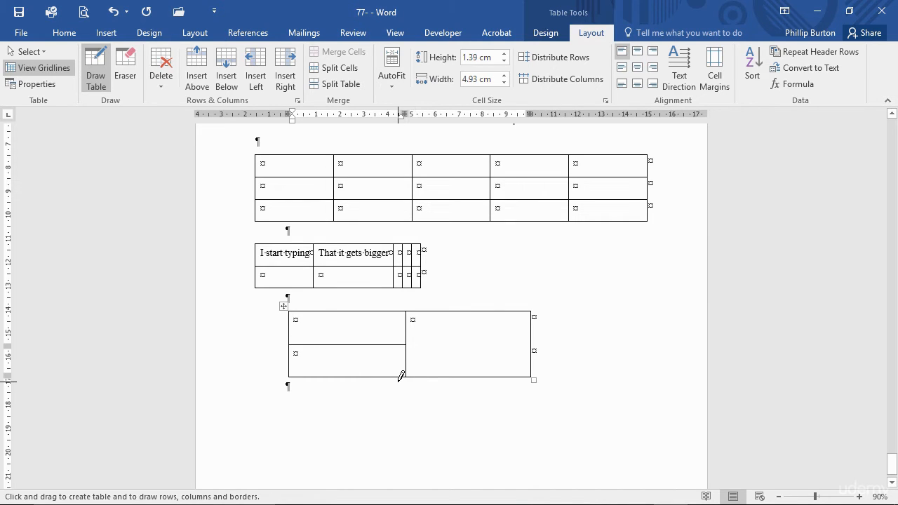
{"action": "key", "text": "Escape"}
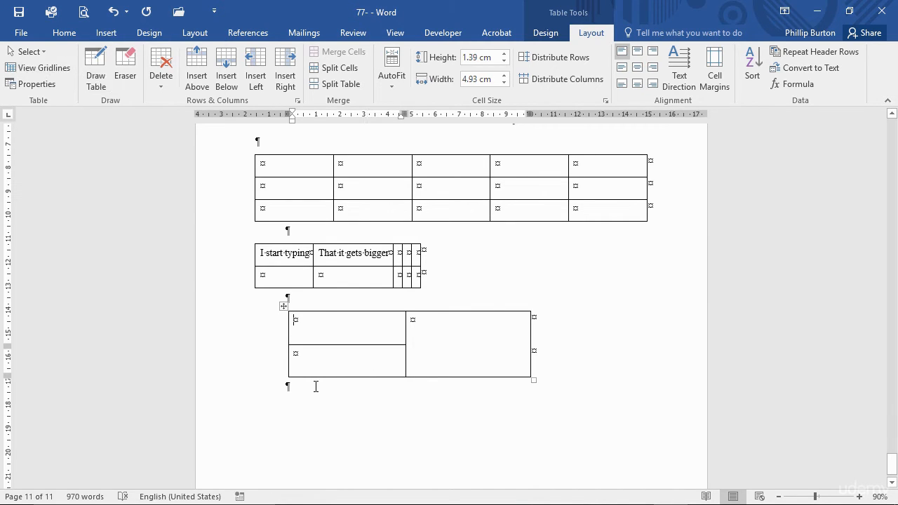
- Embed a blank Excel spreadsheet in the empty paragraph below the drawn table and return to the document text
{"action": "left_click", "coordinate": [316, 386]}
{"action": "left_click", "coordinate": [107, 37]}
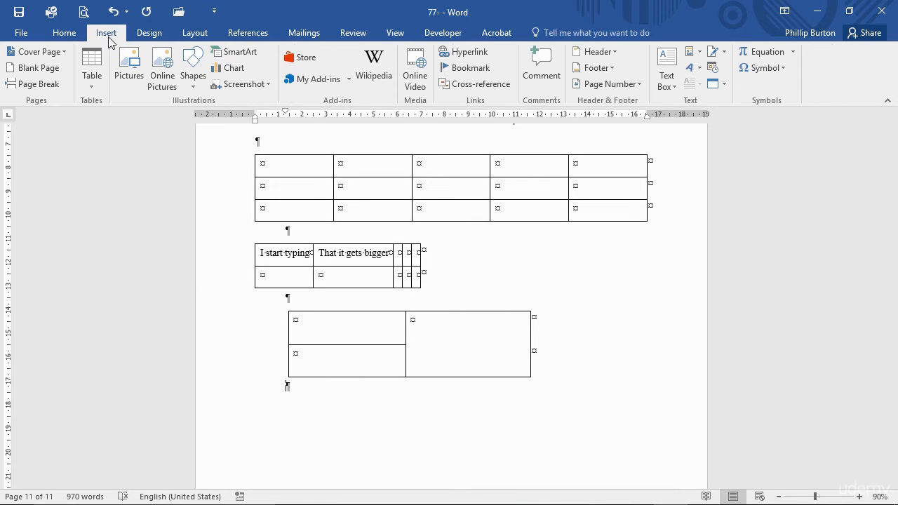
{"action": "left_click", "coordinate": [94, 79]}
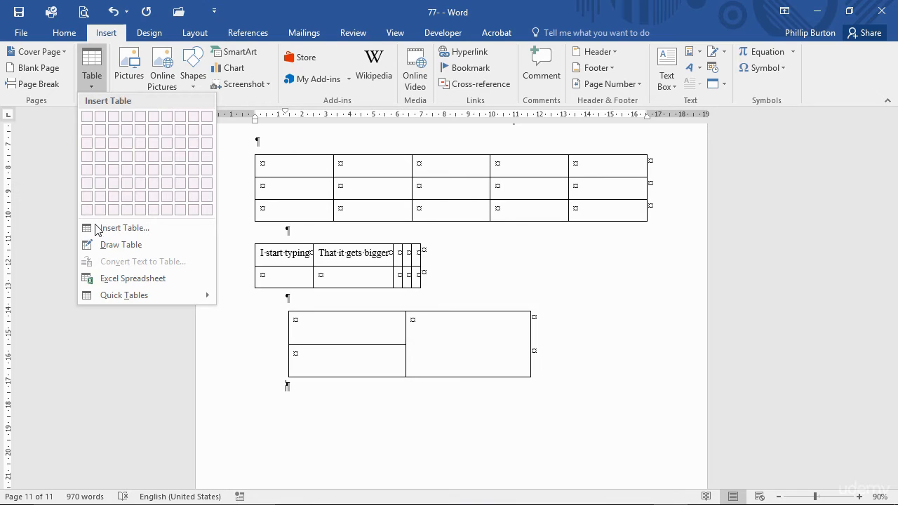
{"action": "left_click", "coordinate": [118, 278]}
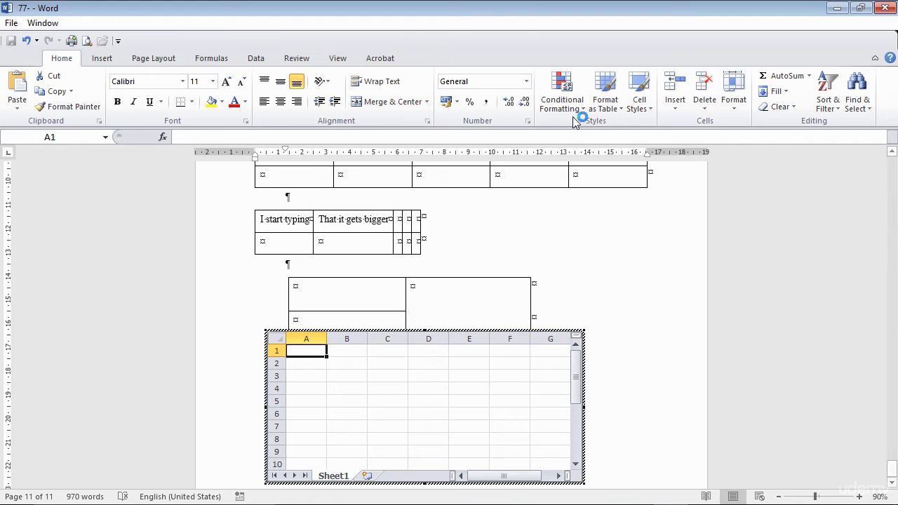
{"action": "left_click", "coordinate": [600, 407]}
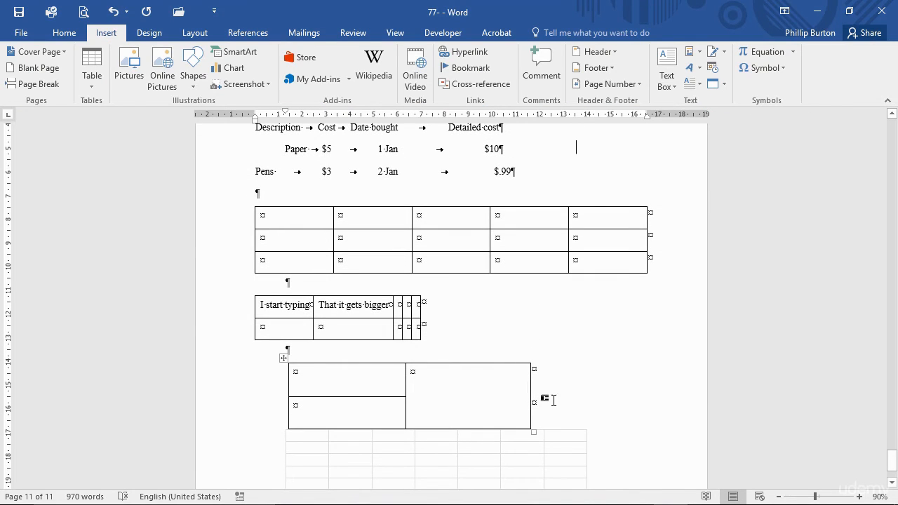
{"action": "scroll", "coordinate": [554, 400], "scroll_direction": "down", "scroll_amount": 3}
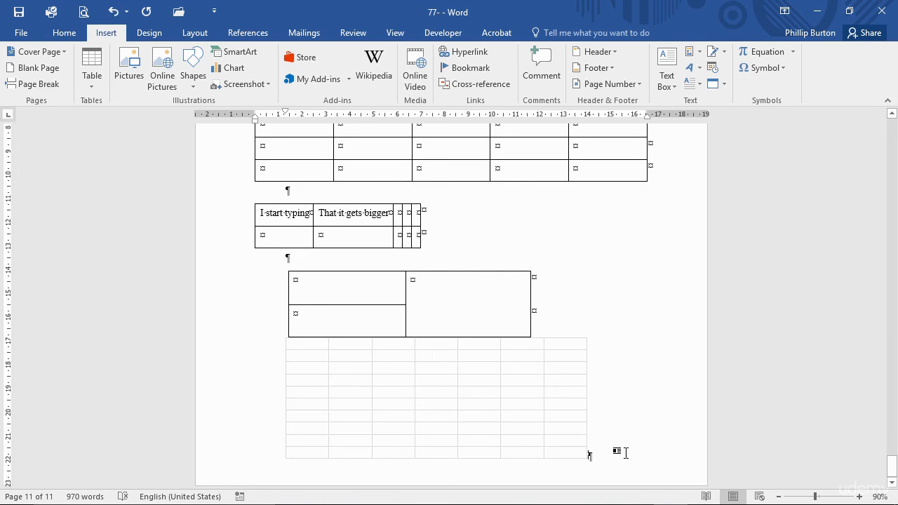
- Add two empty paragraphs after the embedded spreadsheet and insert the built-in Calendar 1 quick table in the last one
{"action": "key", "text": "Return"}
{"action": "key", "text": "Return"}
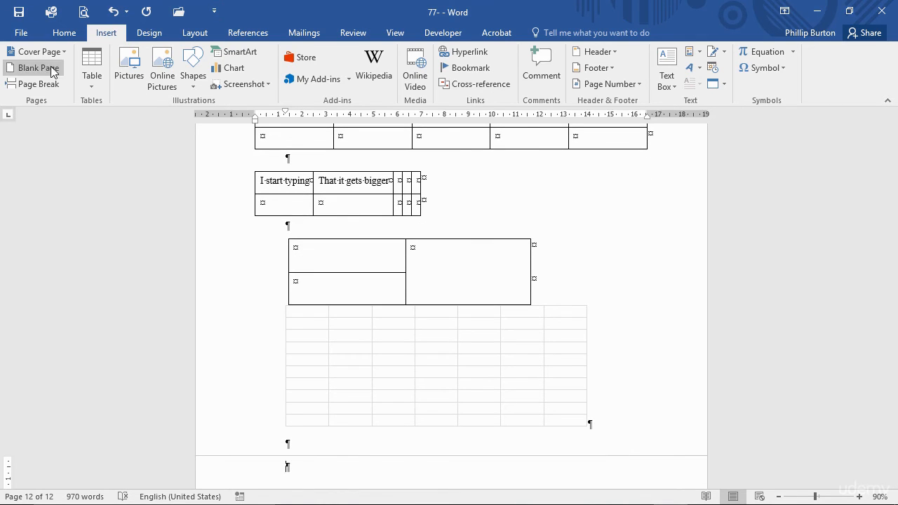
{"action": "left_click", "coordinate": [91, 79]}
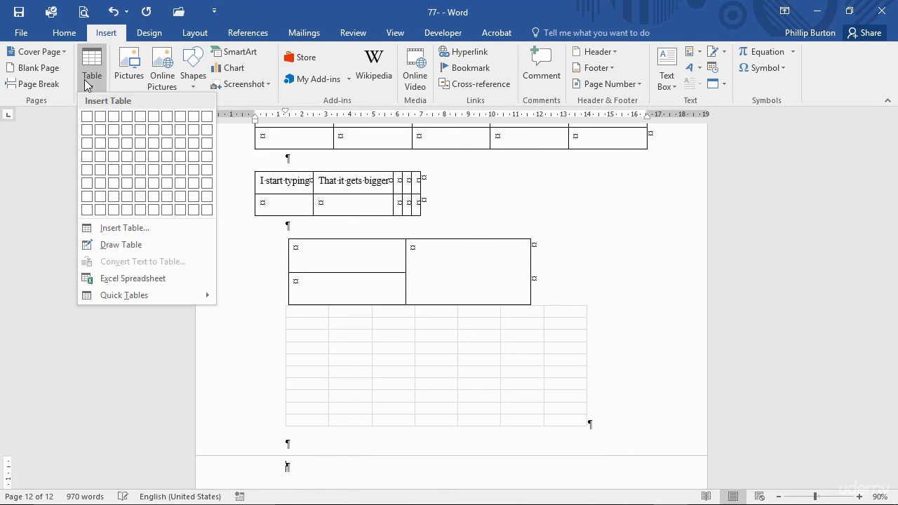
{"action": "left_click", "coordinate": [146, 300]}
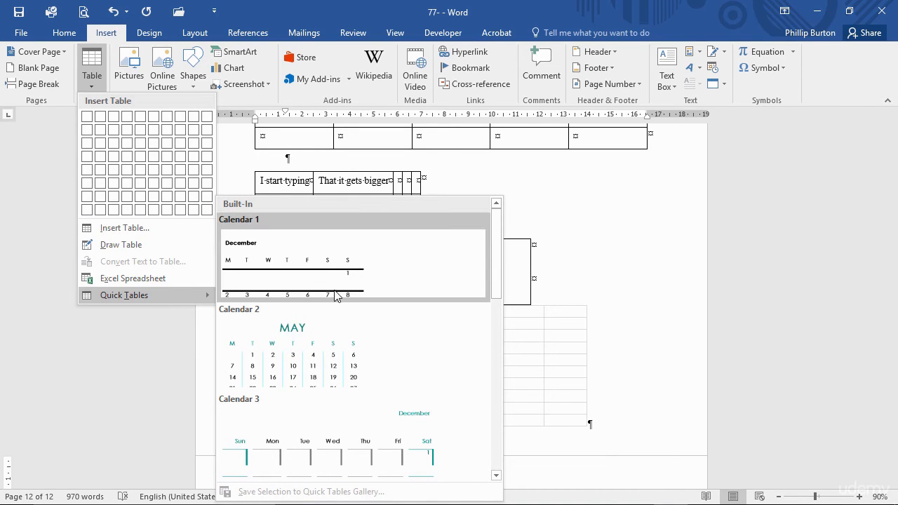
{"action": "left_click_drag", "start_coordinate": [498, 285], "coordinate": [505, 387]}
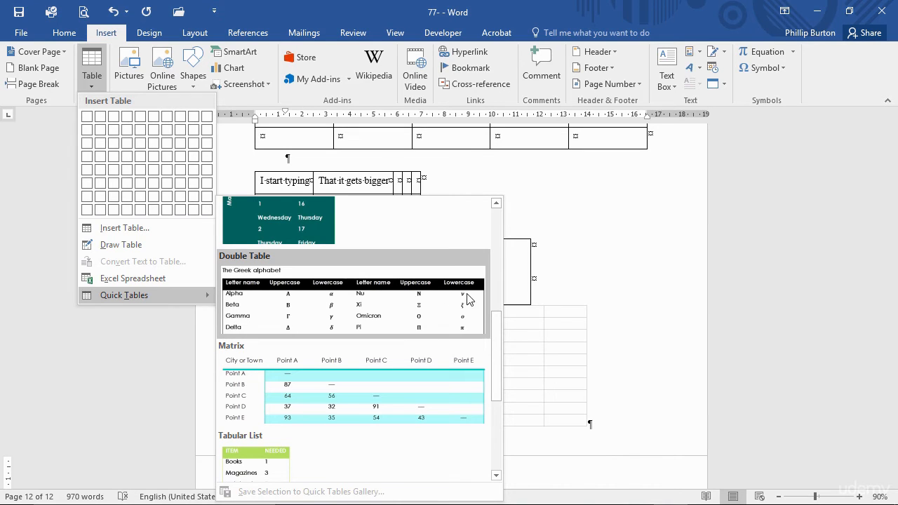
{"action": "left_click_drag", "start_coordinate": [493, 354], "coordinate": [493, 391]}
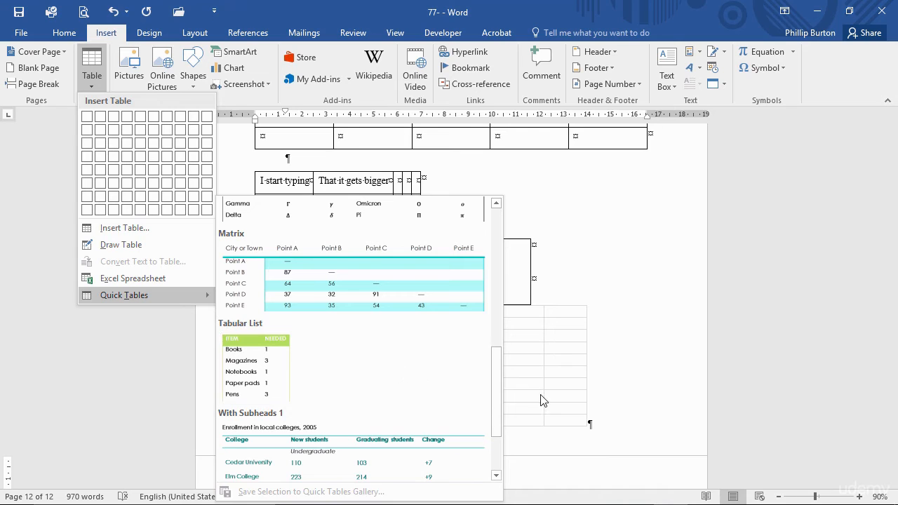
{"action": "left_click_drag", "start_coordinate": [494, 406], "coordinate": [520, 263]}
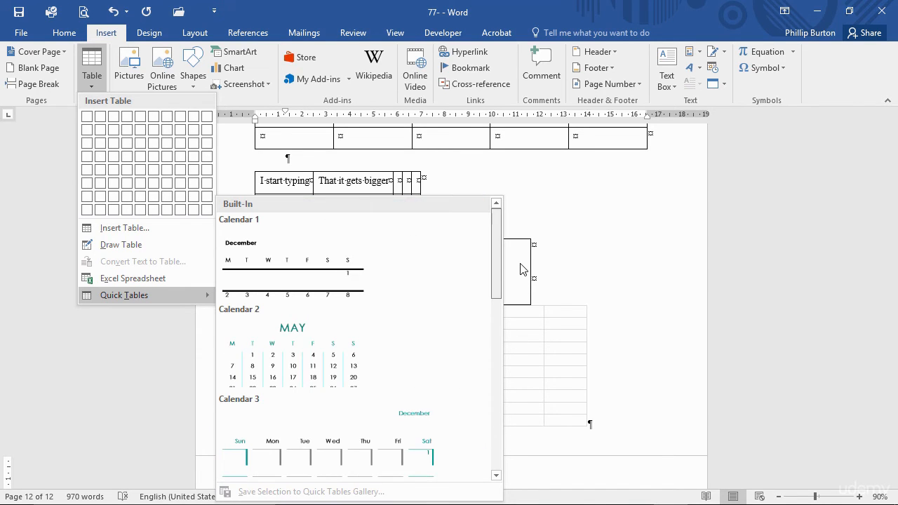
{"action": "left_click", "coordinate": [388, 290]}
{"action": "scroll", "coordinate": [456, 368], "scroll_direction": "down", "scroll_amount": 5}
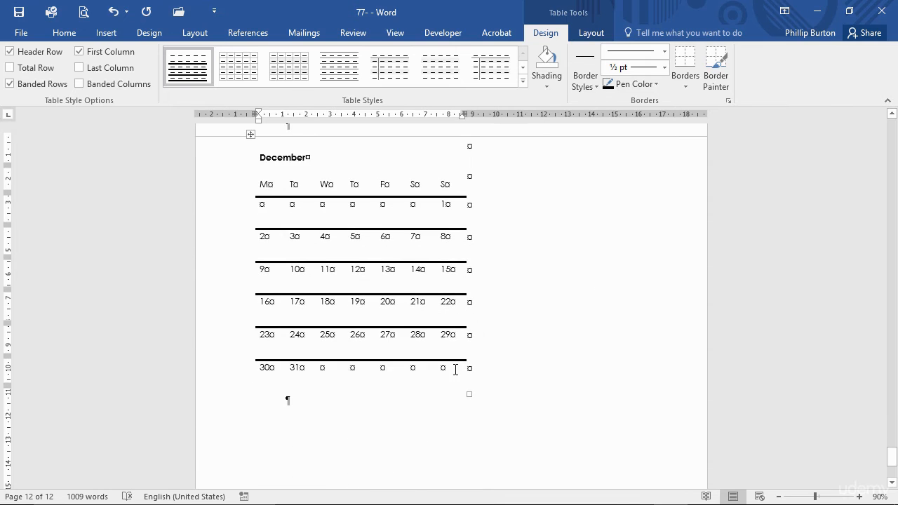
- Insert the built-in Double Table quick table with the Greek alphabet in the paragraph below the December calendar
{"action": "left_click", "coordinate": [337, 398]}
{"action": "left_click", "coordinate": [382, 361]}
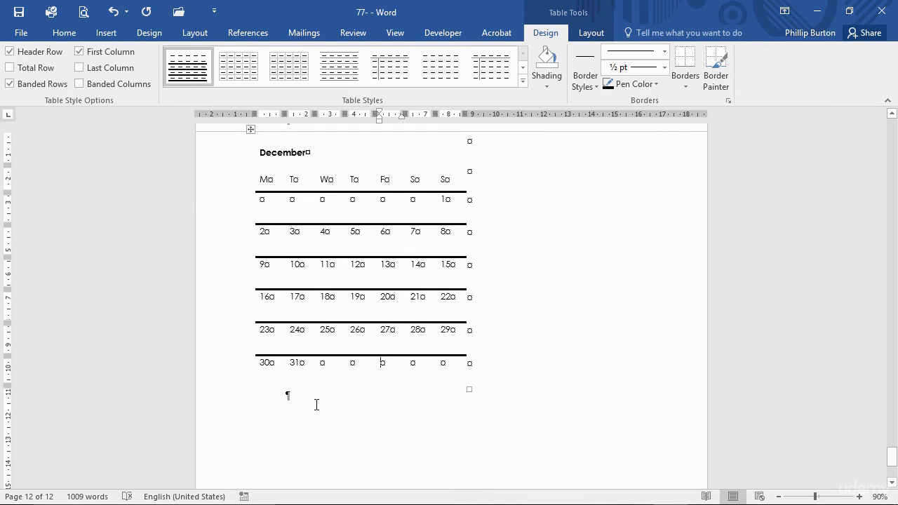
{"action": "left_click", "coordinate": [316, 405]}
{"action": "left_click", "coordinate": [112, 33]}
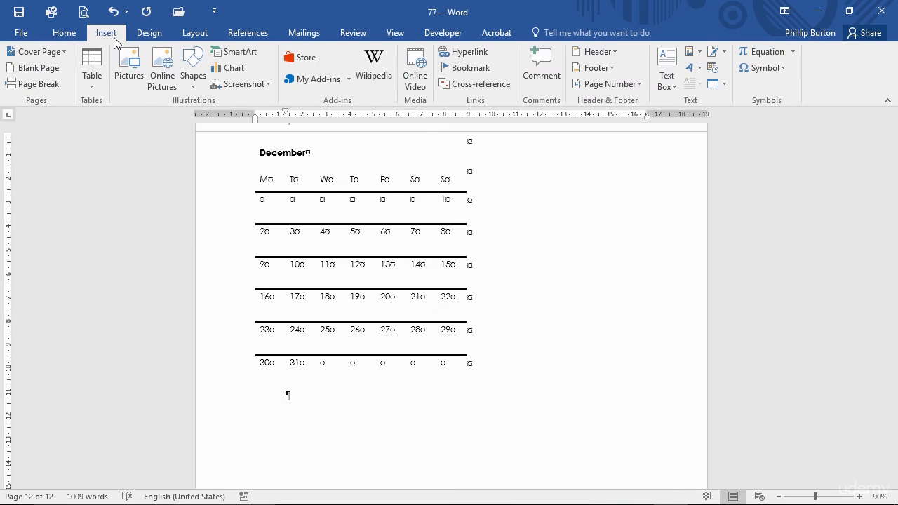
{"action": "left_click", "coordinate": [93, 87]}
{"action": "mouse_move", "coordinate": [207, 297]}
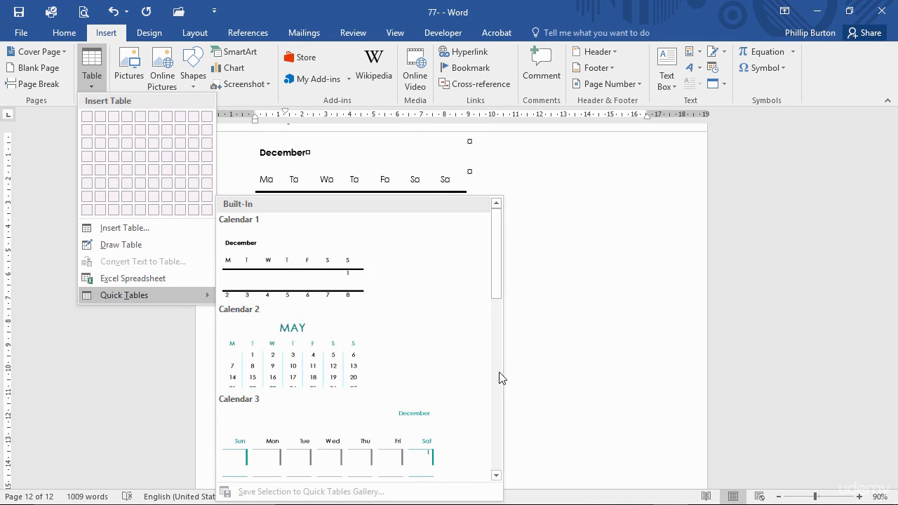
{"action": "scroll", "coordinate": [500, 379], "scroll_direction": "down", "scroll_amount": 3}
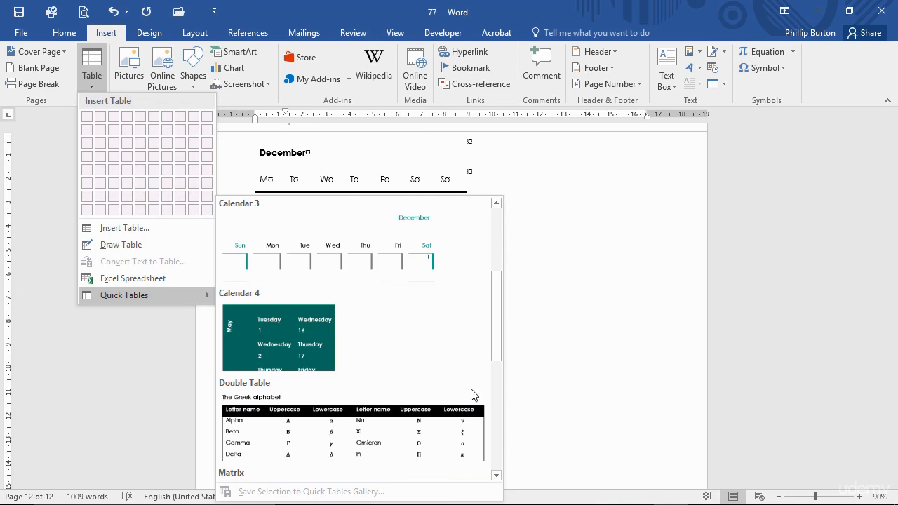
{"action": "left_click", "coordinate": [472, 394]}
{"action": "scroll", "coordinate": [469, 401], "scroll_direction": "down", "scroll_amount": 4}
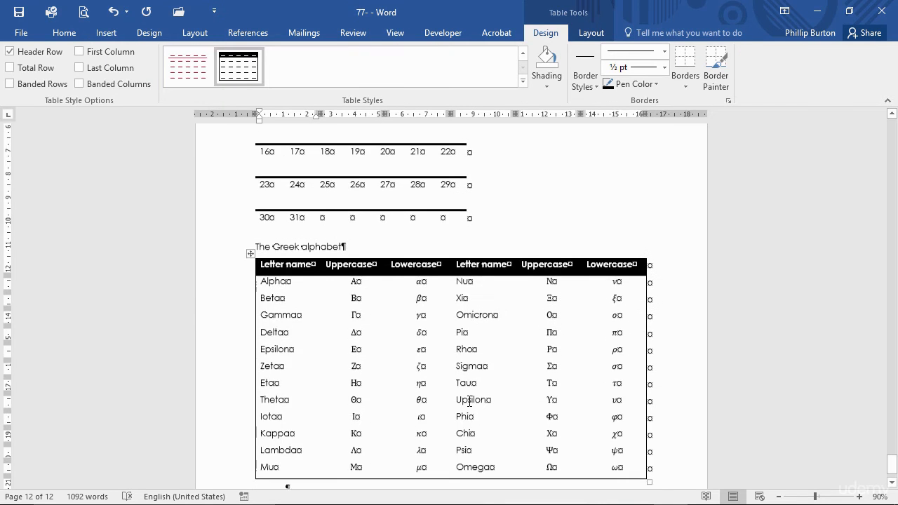
{"action": "scroll", "coordinate": [469, 401], "scroll_direction": "down", "scroll_amount": 1}
- Add an empty paragraph below the Greek alphabet table and review the Calendar 2 quick table's building block properties without changing them
{"action": "left_click", "coordinate": [308, 440]}
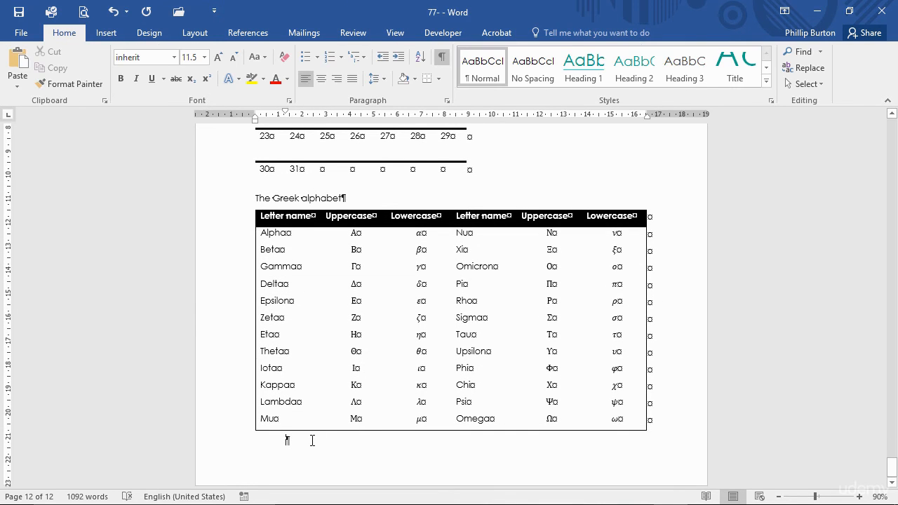
{"action": "key", "text": "Return"}
{"action": "left_click", "coordinate": [106, 33]}
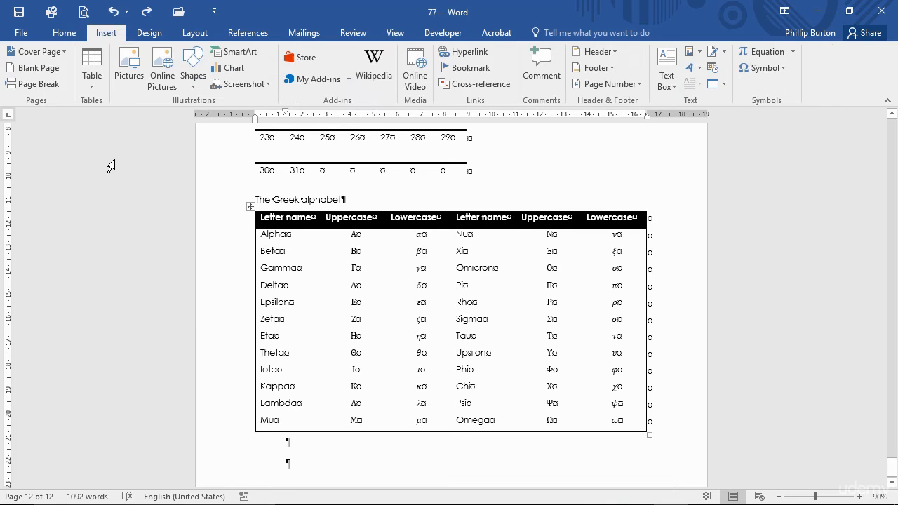
{"action": "left_click", "coordinate": [94, 88]}
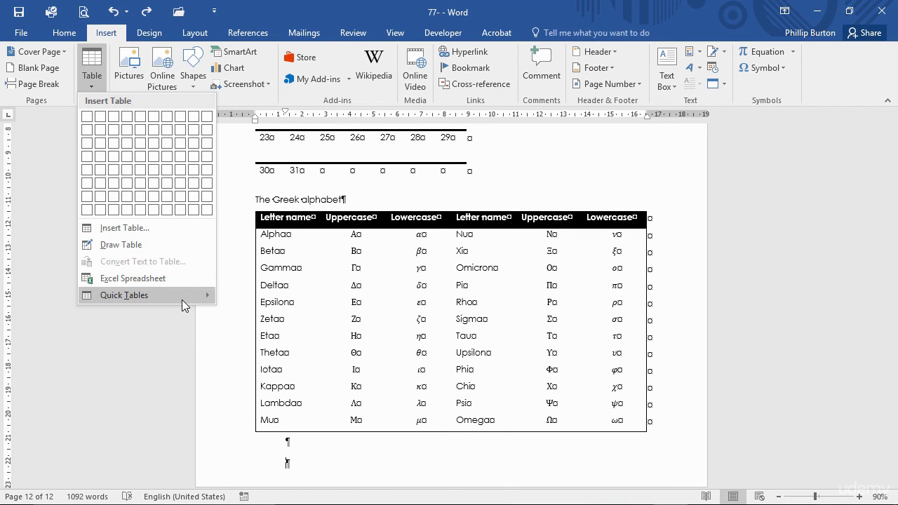
{"action": "mouse_move", "coordinate": [181, 300]}
{"action": "right_click", "coordinate": [348, 337]}
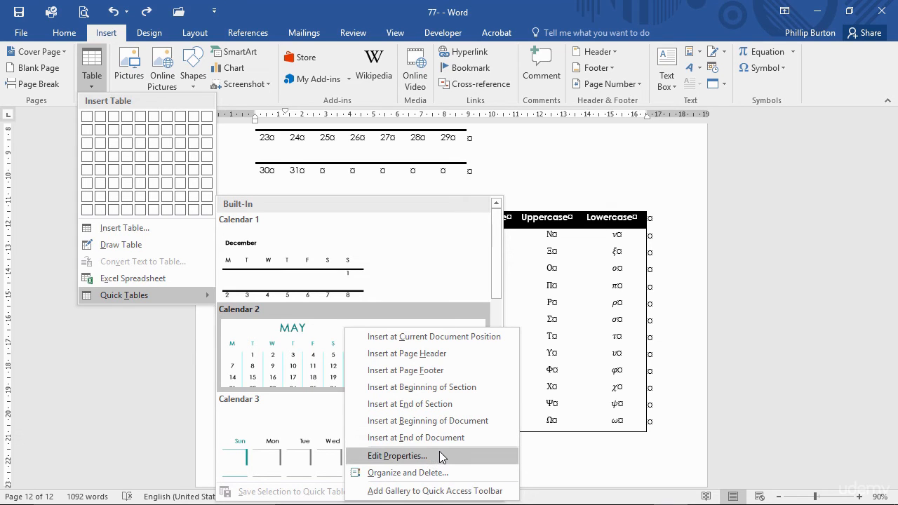
{"action": "left_click", "coordinate": [406, 457]}
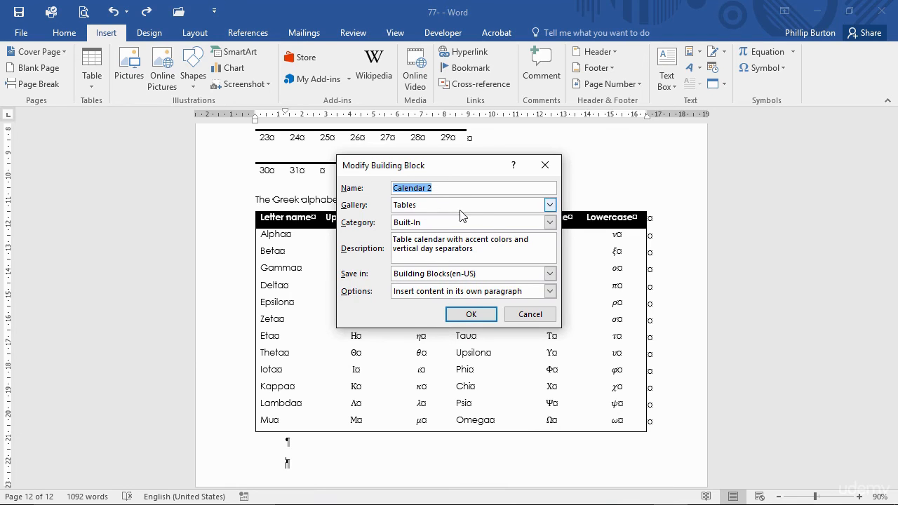
{"action": "left_click", "coordinate": [529, 315]}
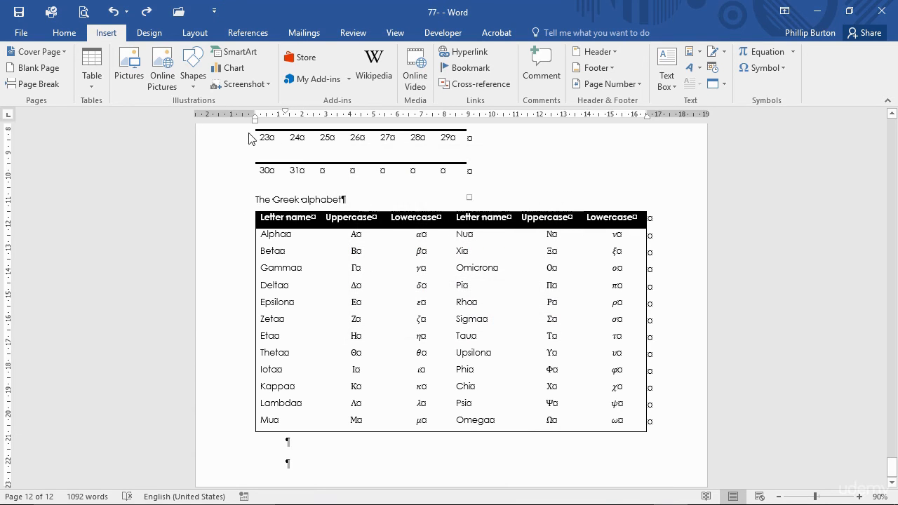
- Insert the built-in Calendar 4 quick table in the last empty paragraph below the Greek alphabet table
{"action": "left_click", "coordinate": [84, 81]}
{"action": "mouse_move", "coordinate": [190, 295]}
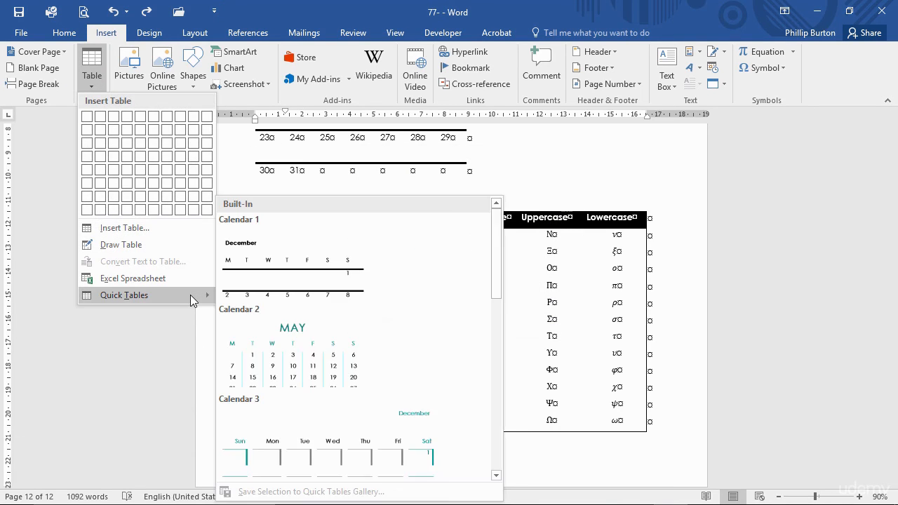
{"action": "left_click", "coordinate": [498, 402]}
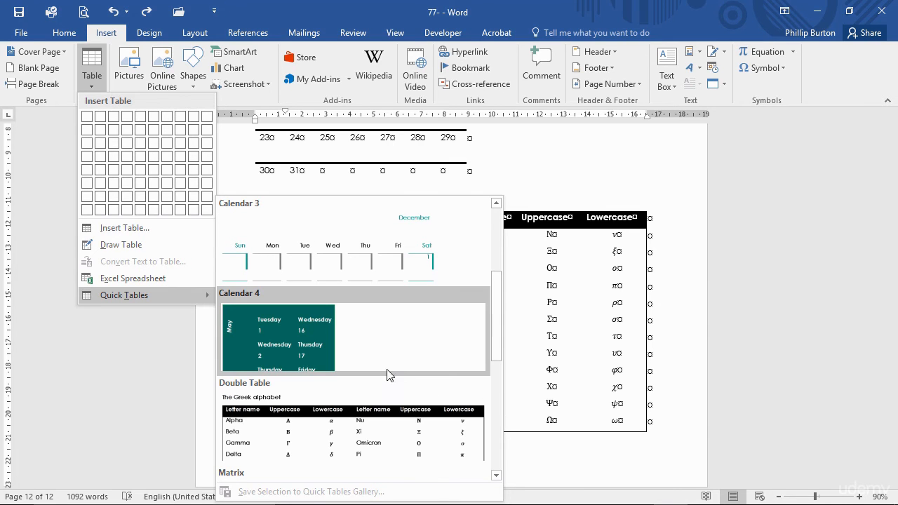
{"action": "left_click", "coordinate": [301, 364]}
{"action": "scroll", "coordinate": [422, 400], "scroll_direction": "down", "scroll_amount": 5}
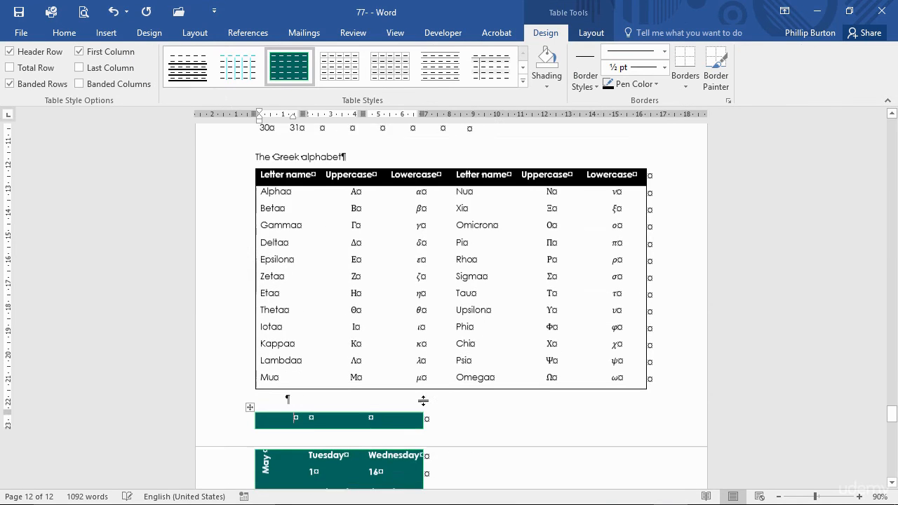
{"action": "scroll", "coordinate": [421, 403], "scroll_direction": "down", "scroll_amount": 5}
{"action": "scroll", "coordinate": [425, 401], "scroll_direction": "down", "scroll_amount": 5}
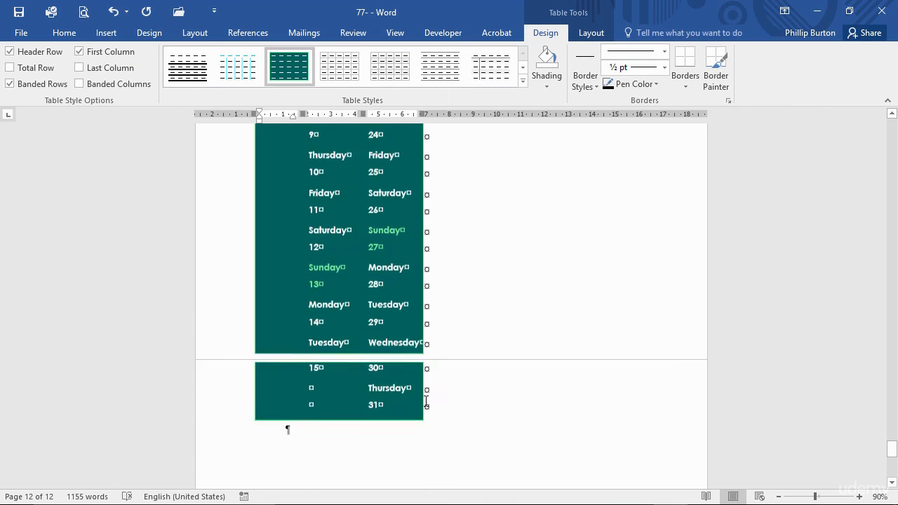
- Add an empty paragraph below the May calendar and insert a table of 2 columns and 2 rows set to AutoFit to contents
{"action": "left_click", "coordinate": [371, 350]}
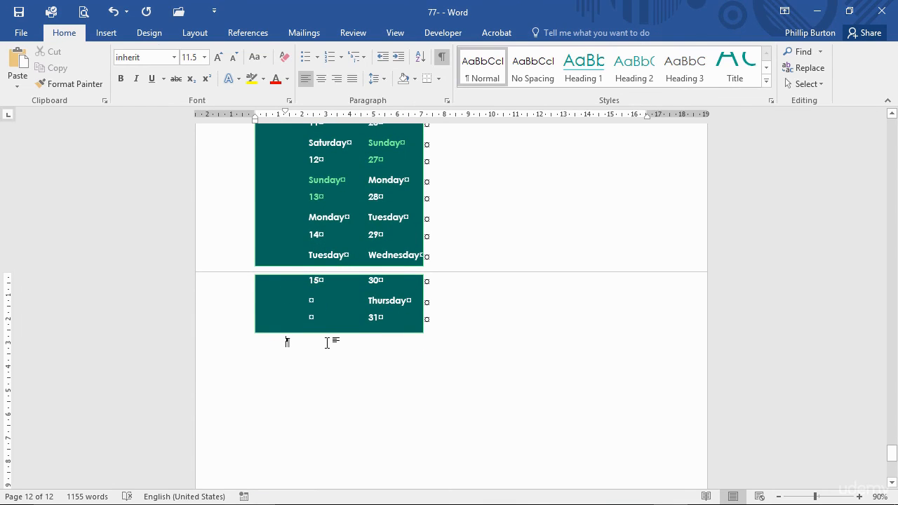
{"action": "key", "text": "Return"}
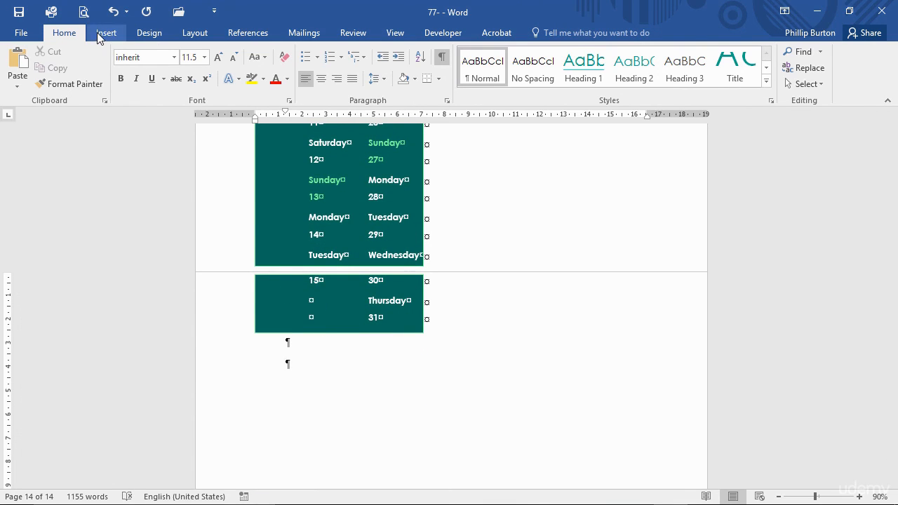
{"action": "left_click", "coordinate": [103, 35]}
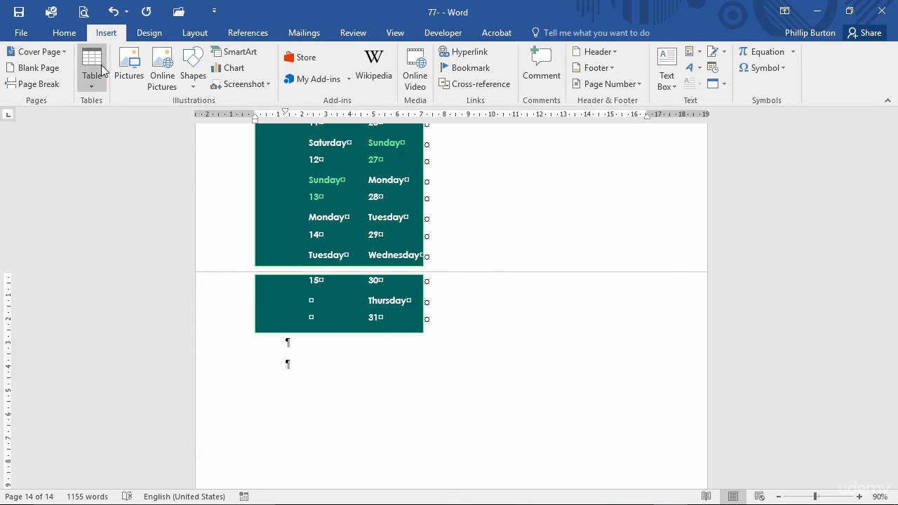
{"action": "left_click", "coordinate": [101, 64]}
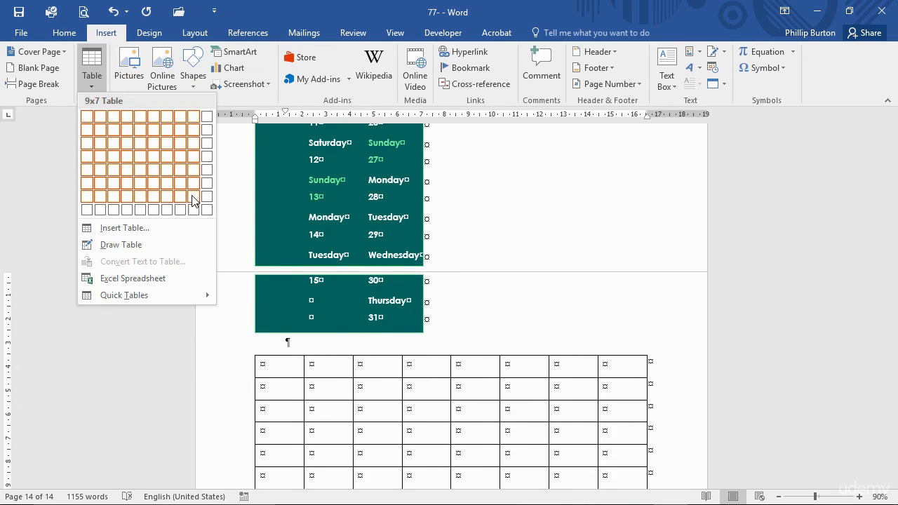
{"action": "left_click", "coordinate": [128, 227]}
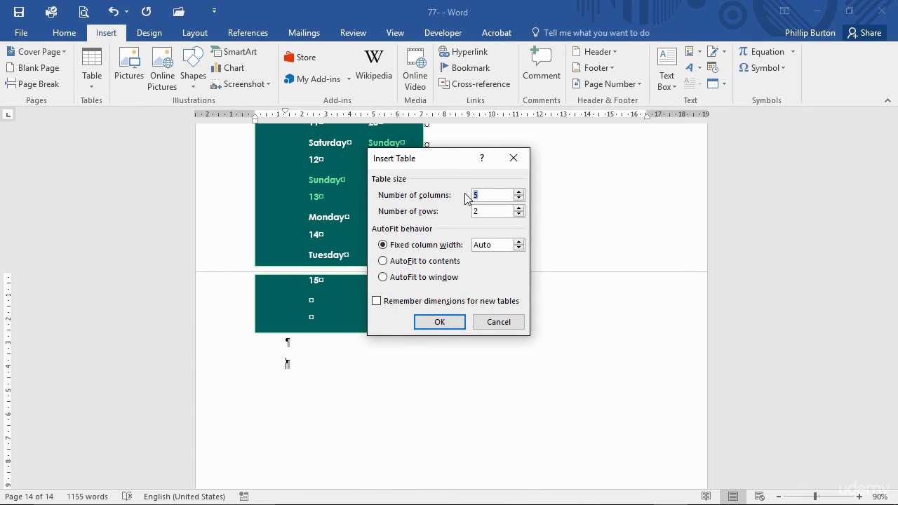
{"action": "type", "text": "2"}
{"action": "key", "text": "Tab"}
{"action": "left_click", "coordinate": [433, 267]}
{"action": "left_click", "coordinate": [444, 322]}
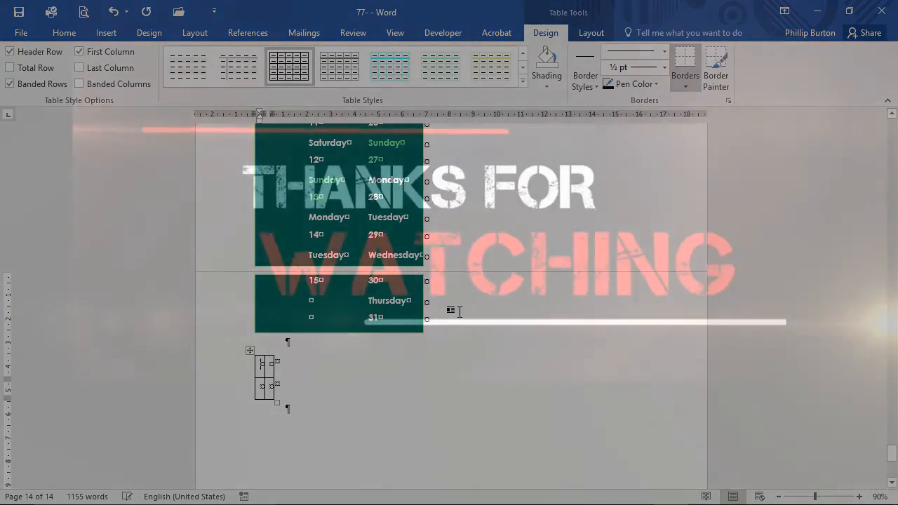